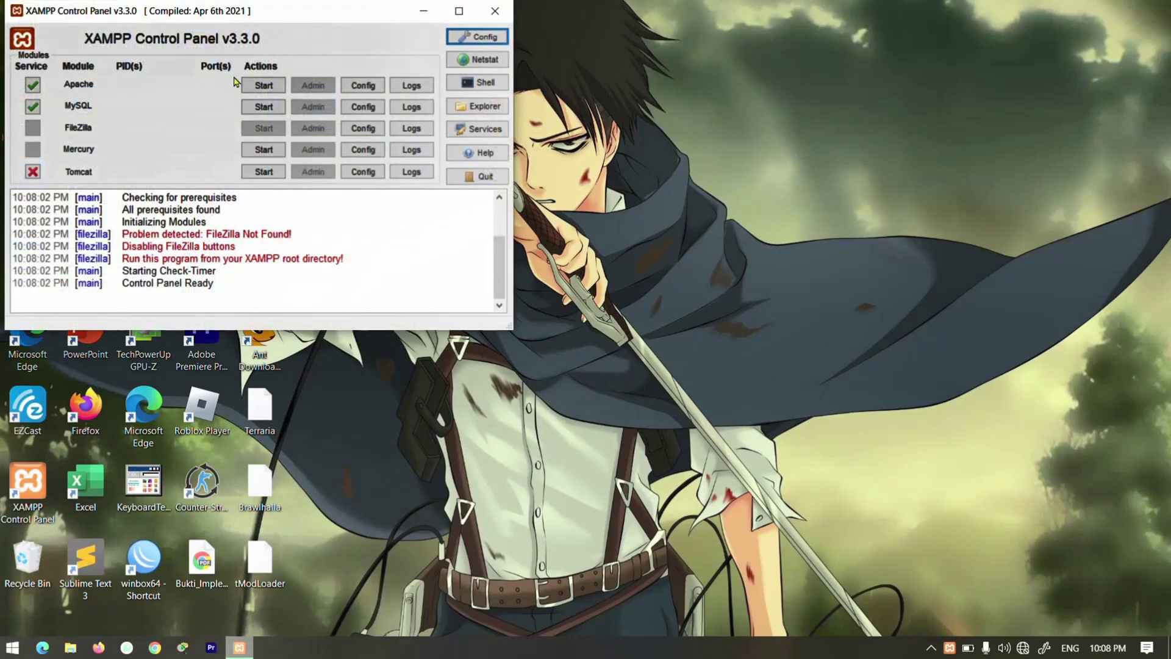
Start Apache and MySQL in XAMPP, minimize the control panel, and launch Chrome.
left_click(264, 89)
left_click(270, 116)
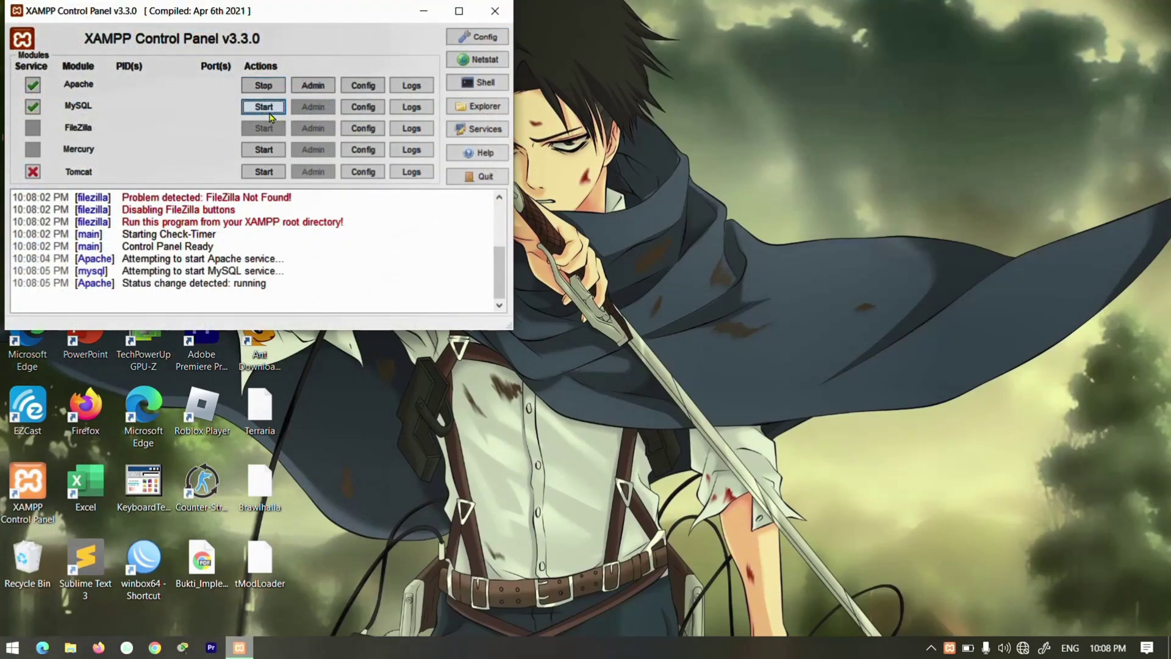
left_click(424, 11)
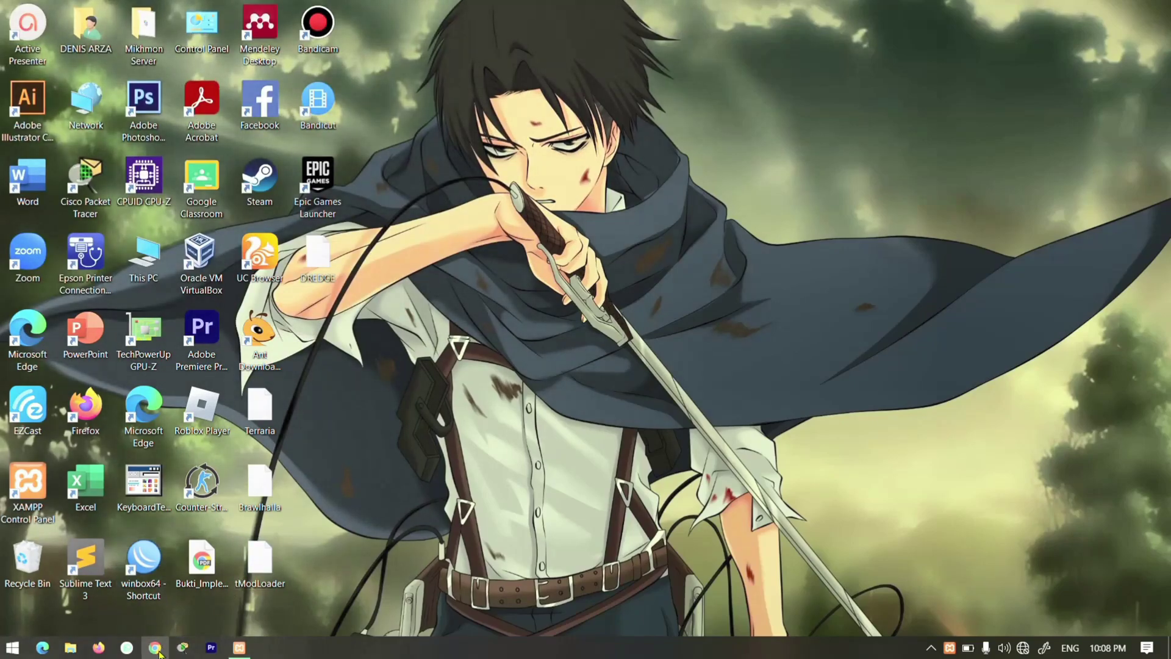
left_click(156, 648)
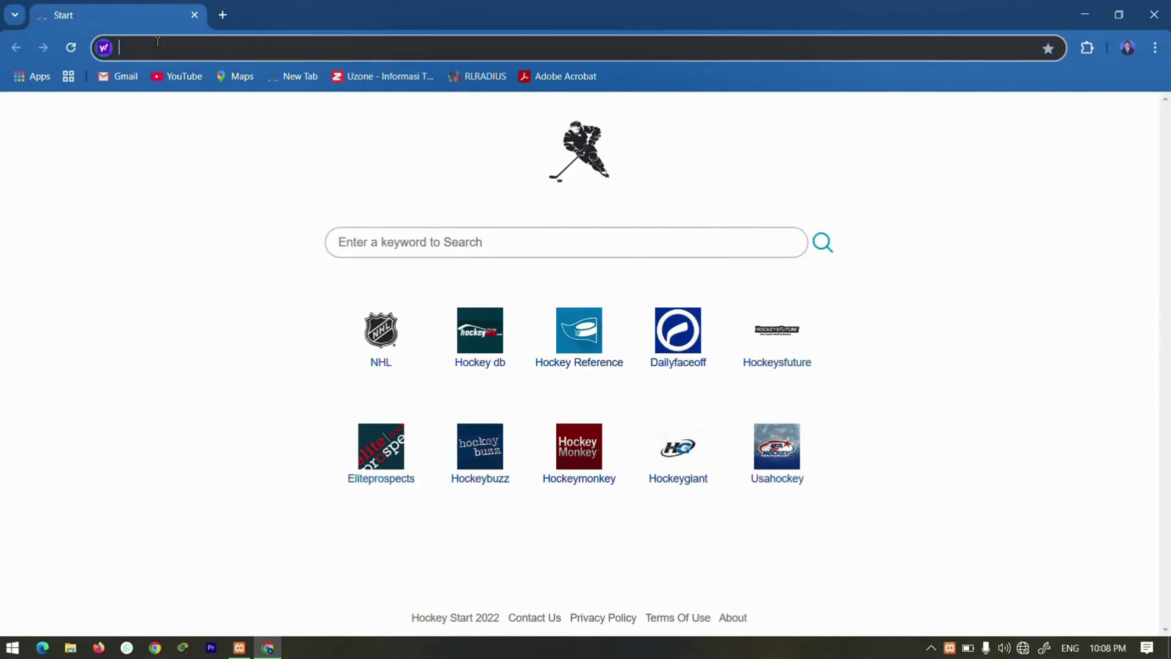
Load localhost/stockopname in Chrome using the address-bar autocomplete.
type("localhost/stockopname")
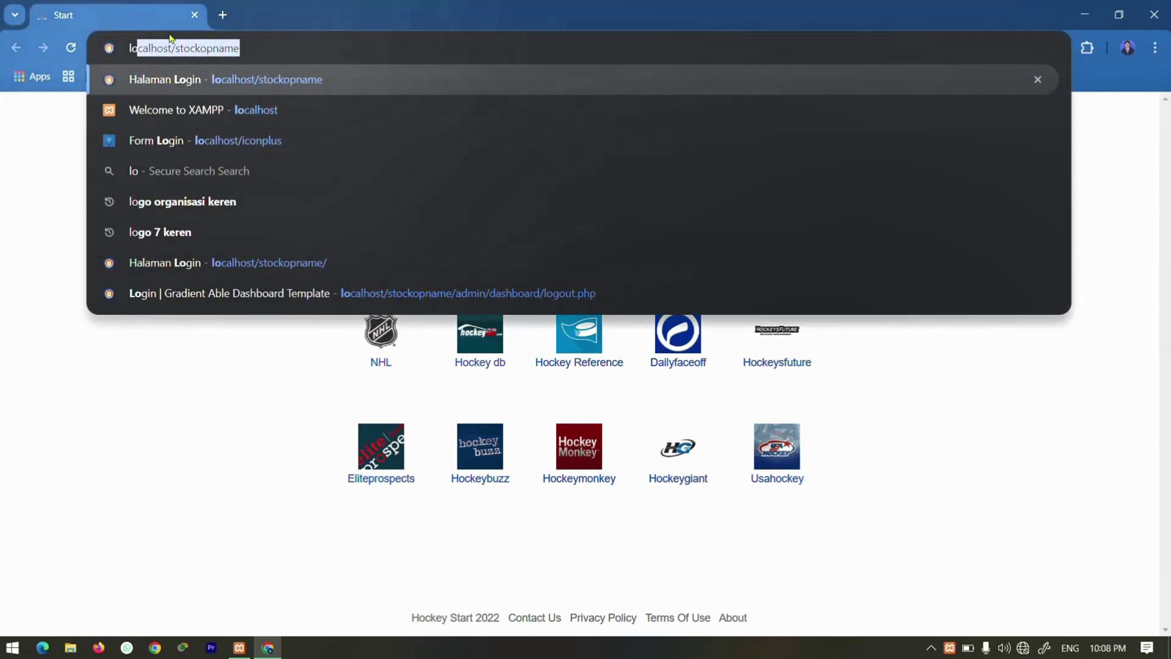
key("Right")
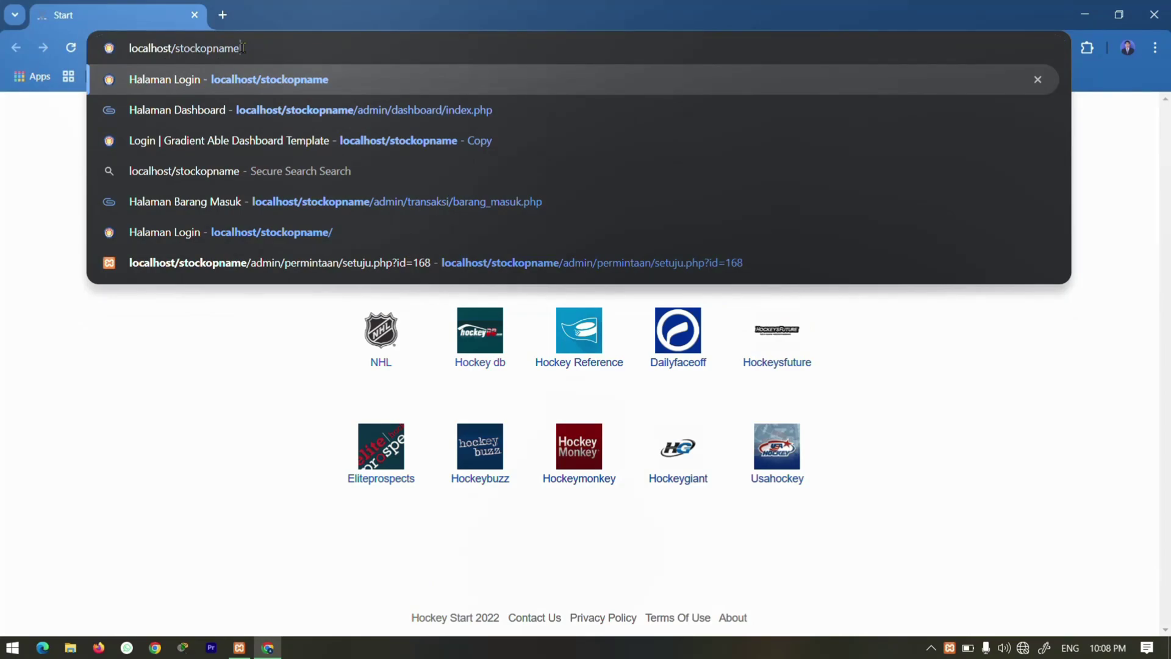
key("Return")
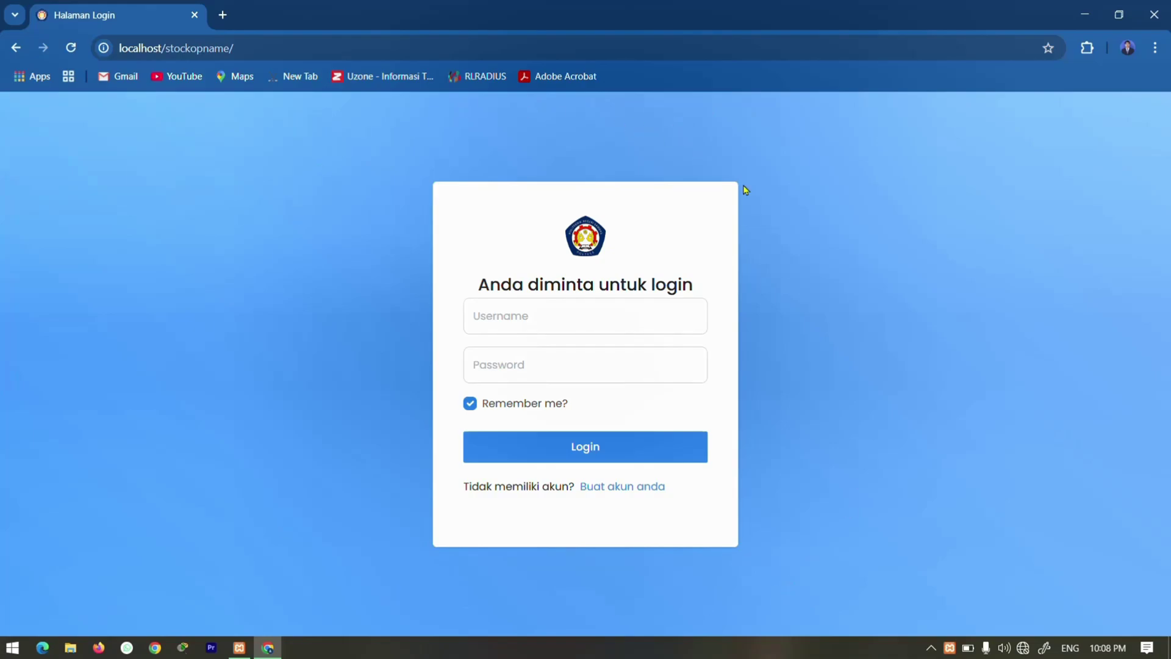
After glancing at the registration page, log in with the saved admin username and the account password.
left_click(610, 492)
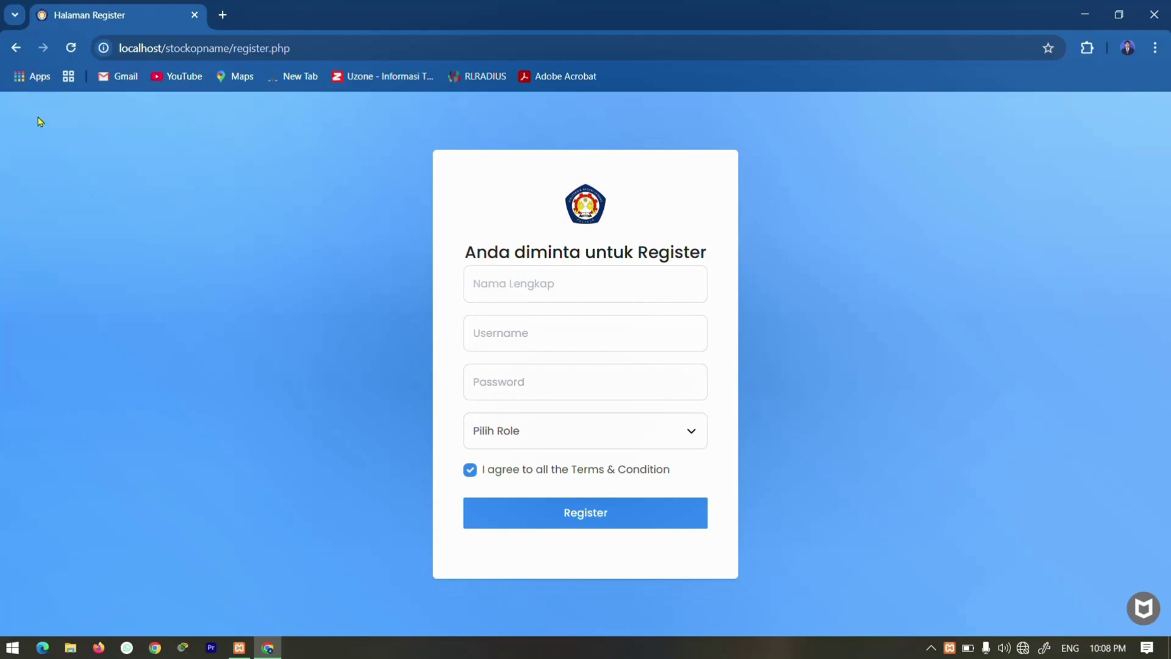
left_click(15, 48)
left_click(518, 318)
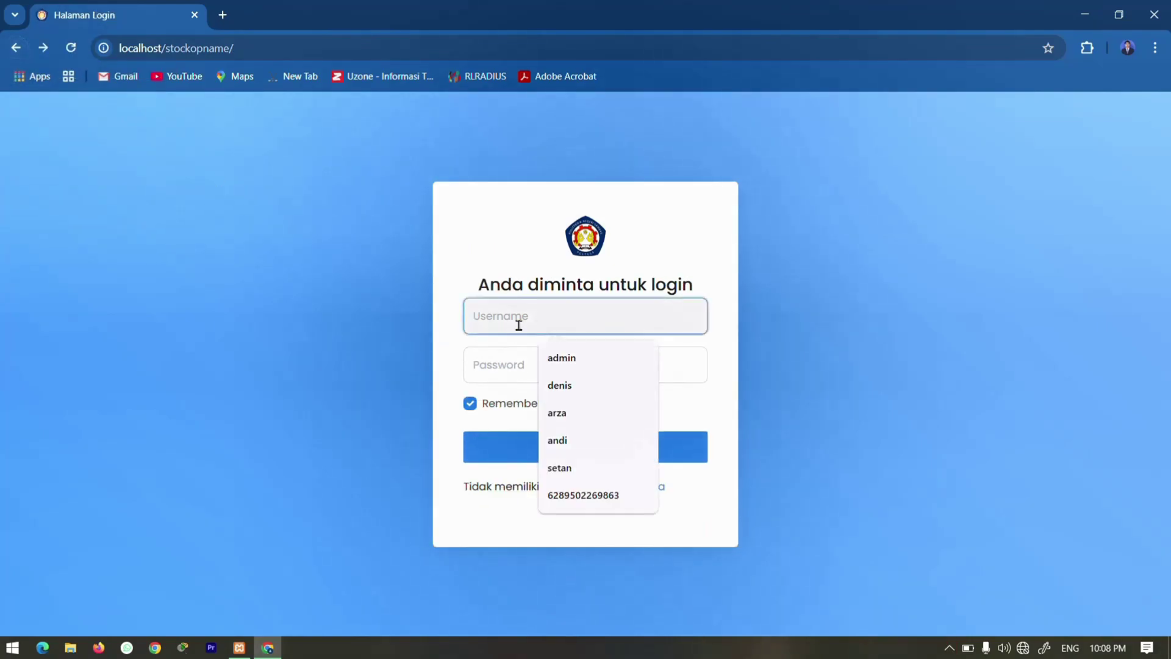
left_click(540, 360)
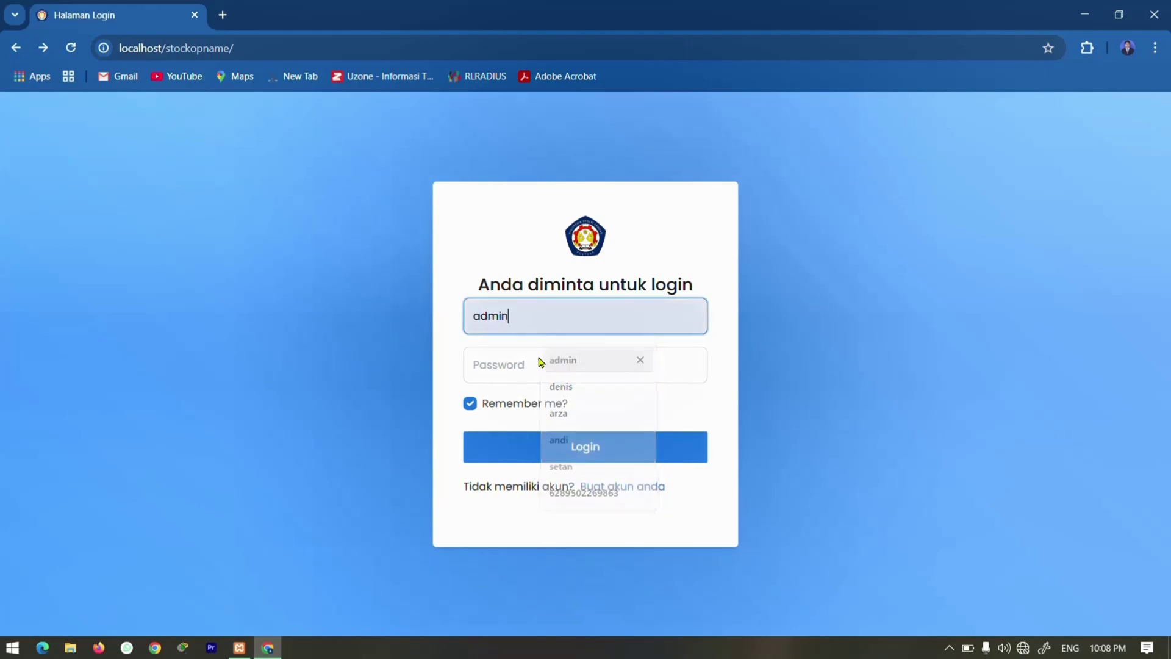
left_click(523, 360)
type("admin")
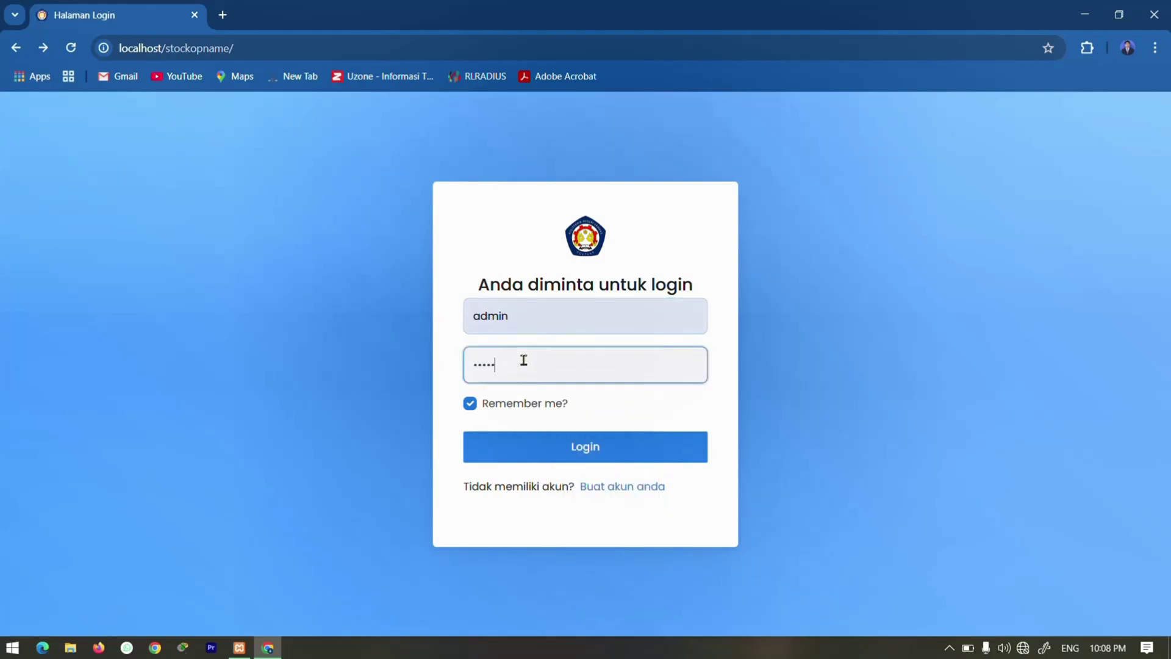
key("Return")
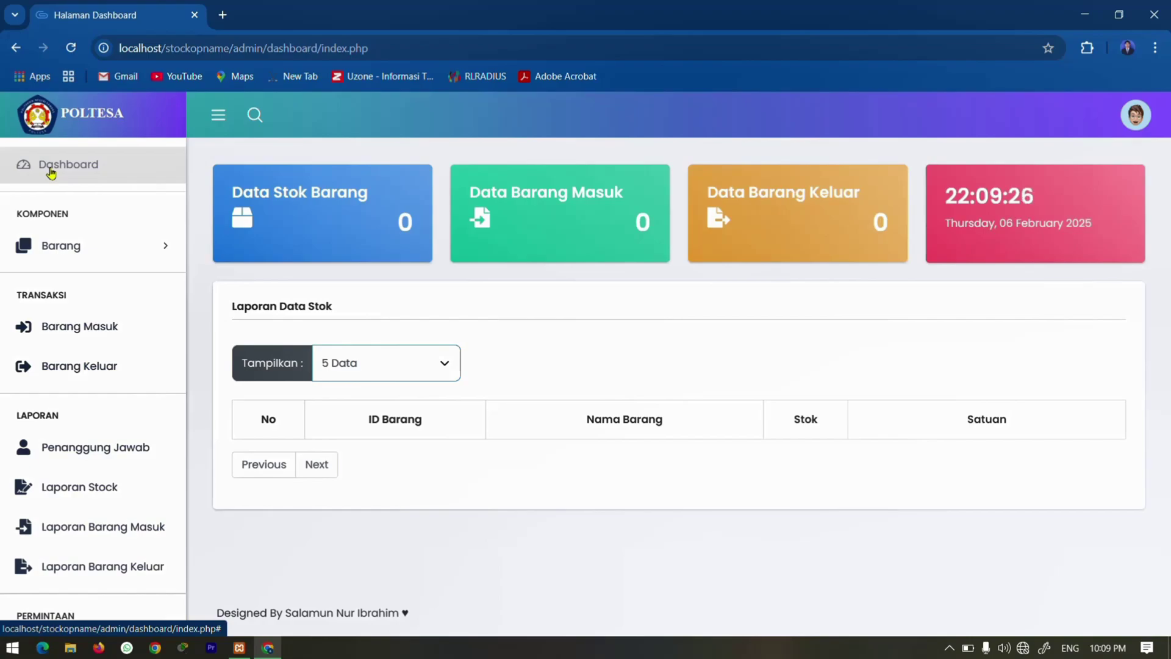
On the Barang > Satuan page, add a new unit named 'Rim'.
left_click(69, 247)
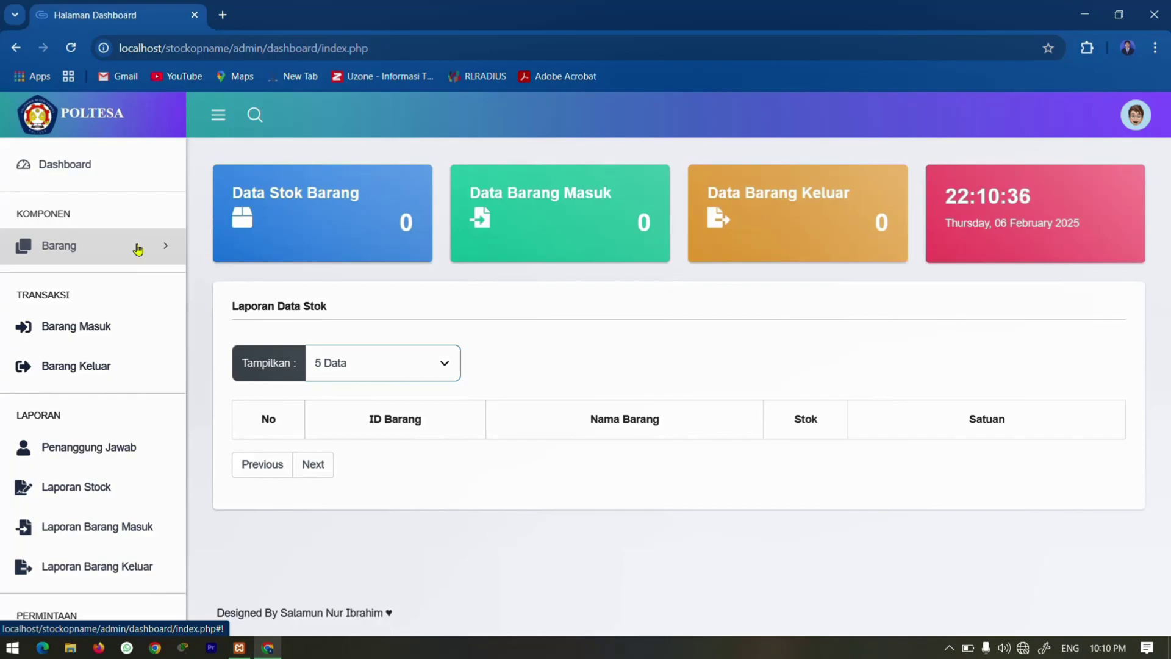
left_click(137, 249)
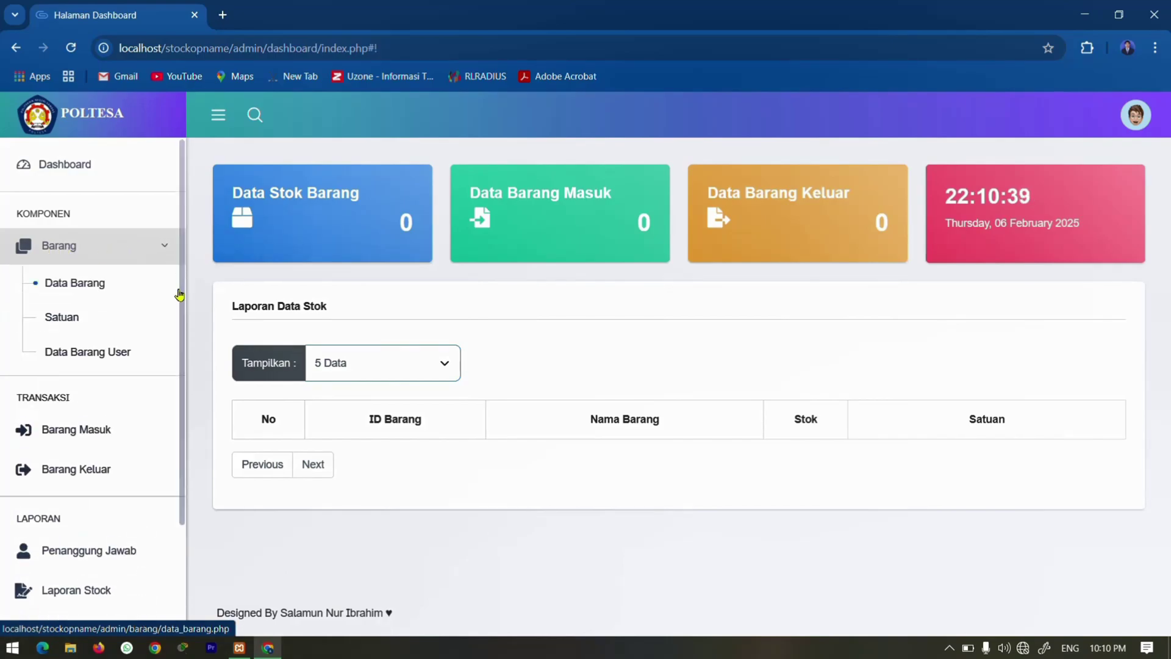
left_click(61, 316)
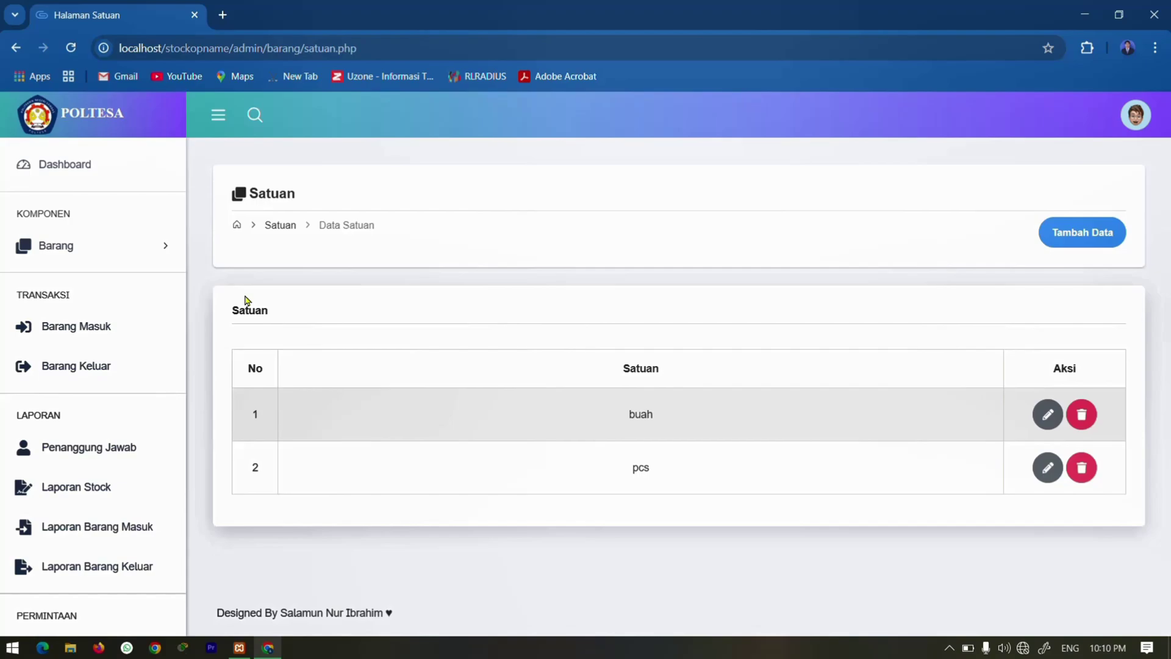
left_click(1076, 232)
left_click(332, 377)
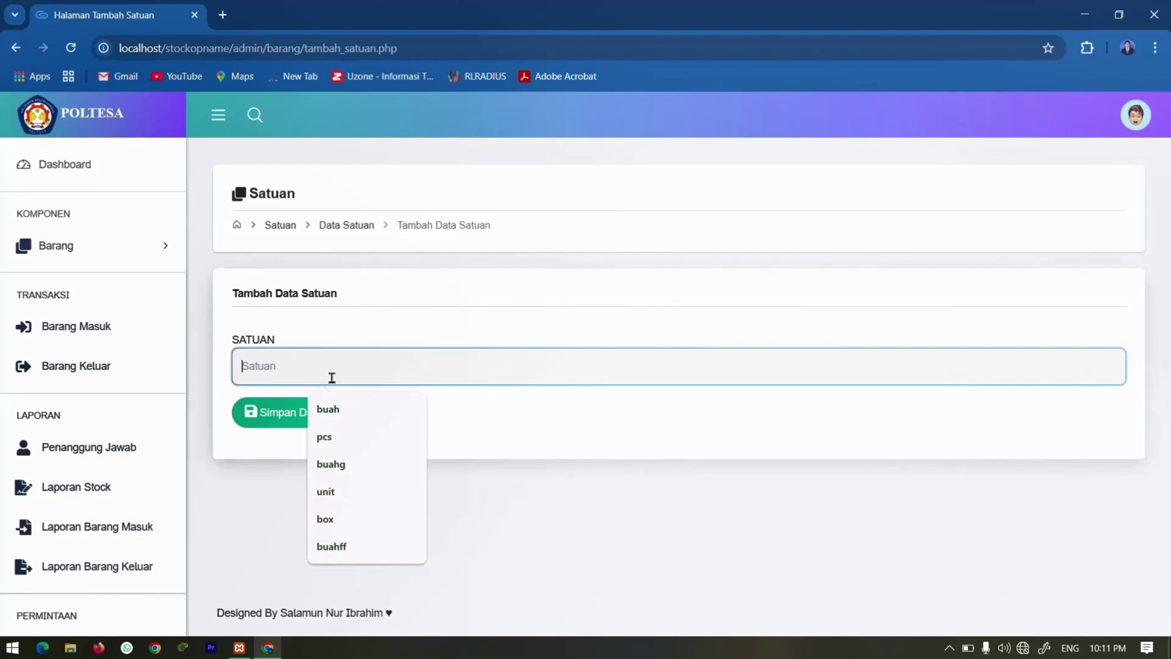
type("Rim")
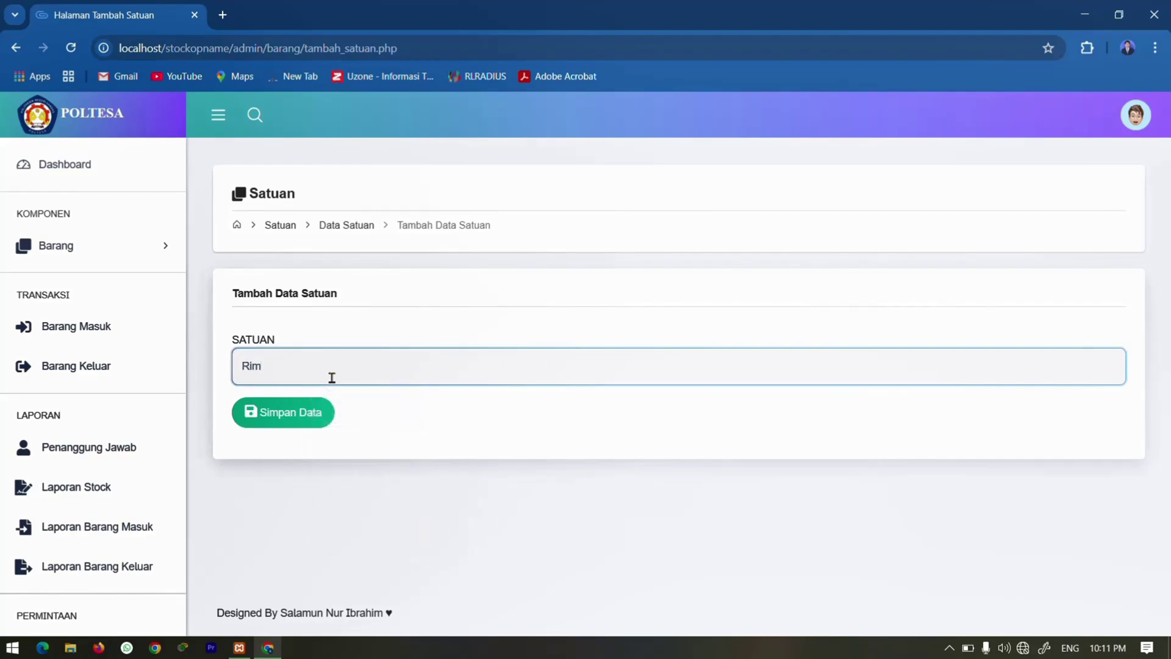
left_click(304, 412)
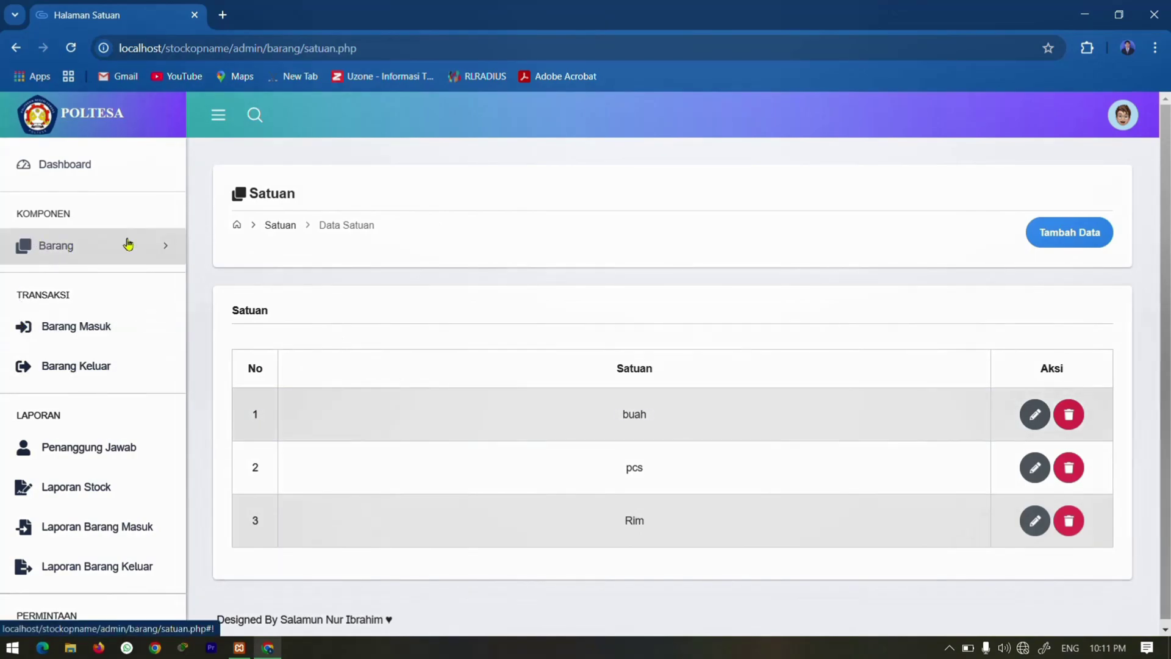
left_click(44, 245)
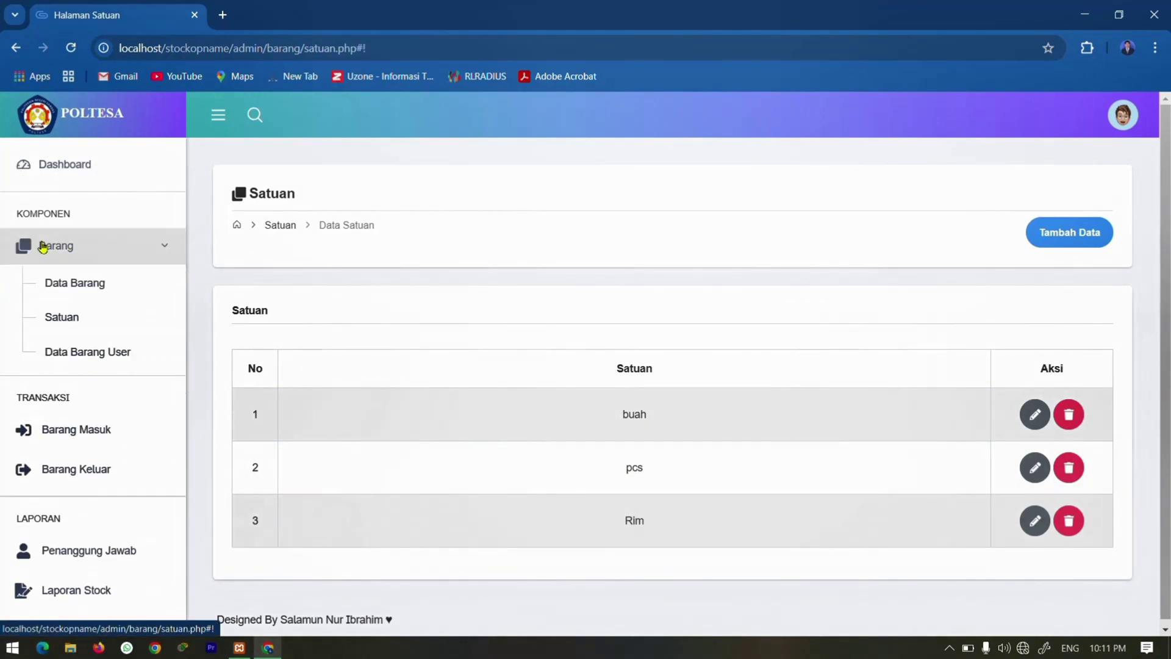
In Data Barang, add item 'Kertas HVS' with unit Rim and price 50000.
left_click(68, 284)
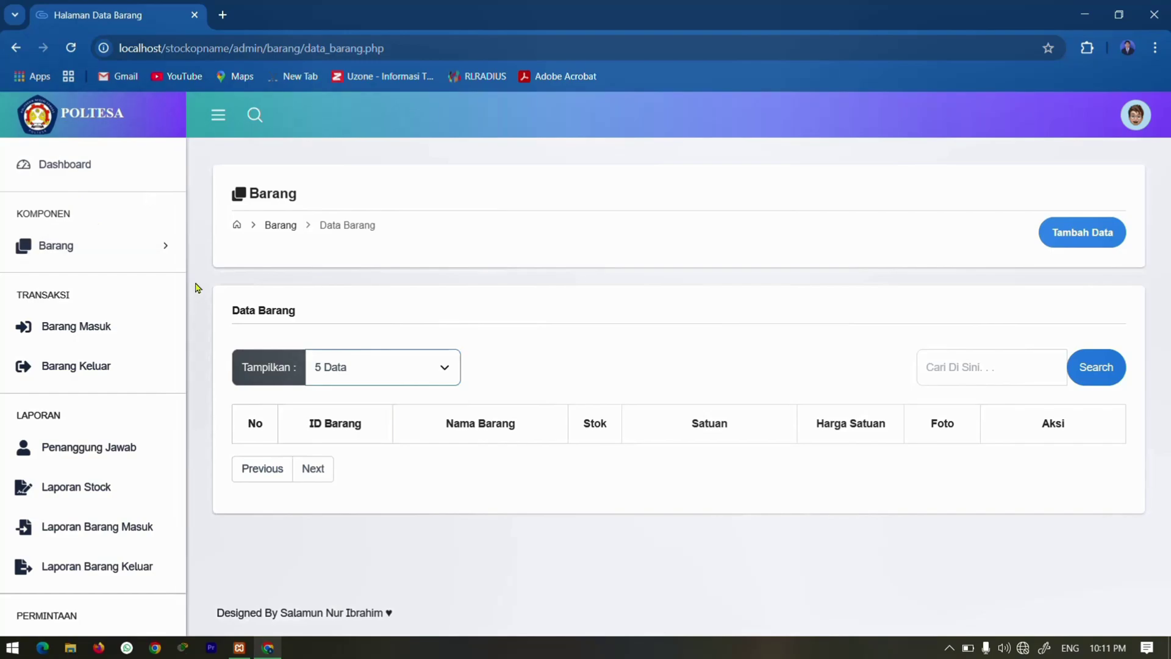
left_click(1057, 233)
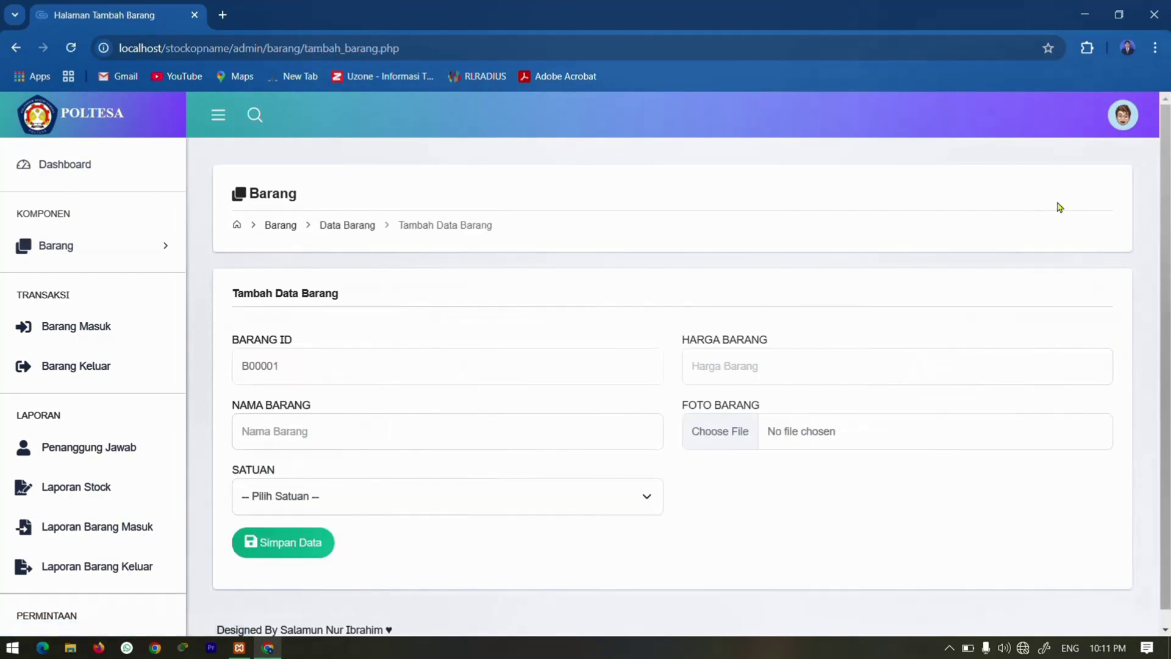
left_click(278, 440)
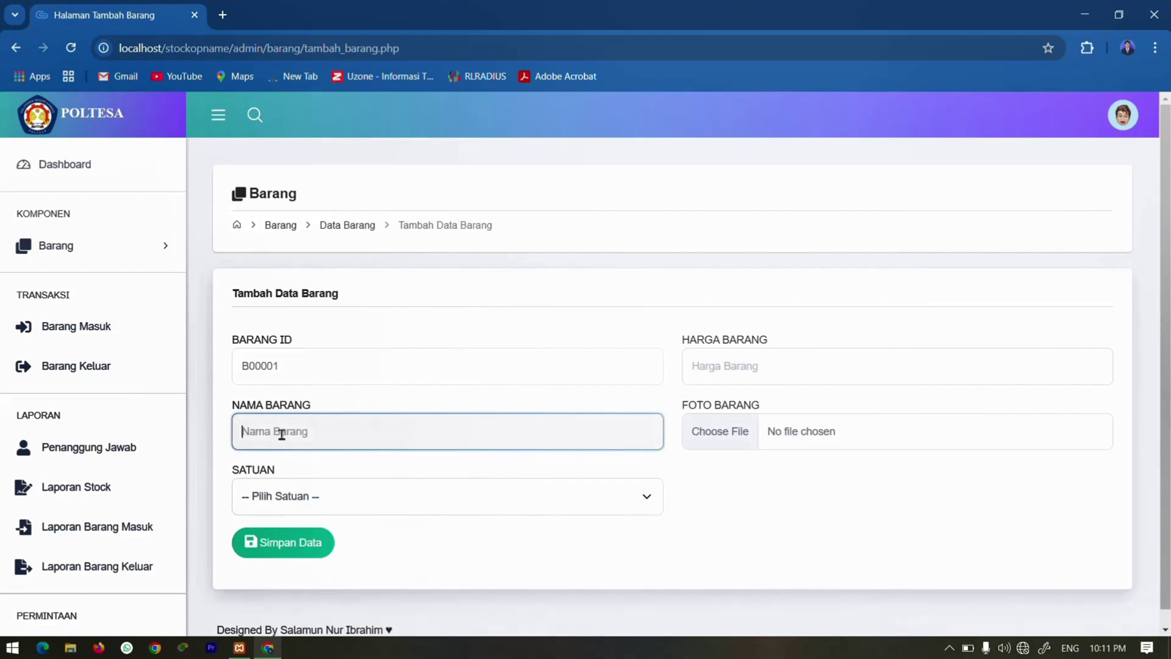
type("Kertas HVS")
left_click(387, 507)
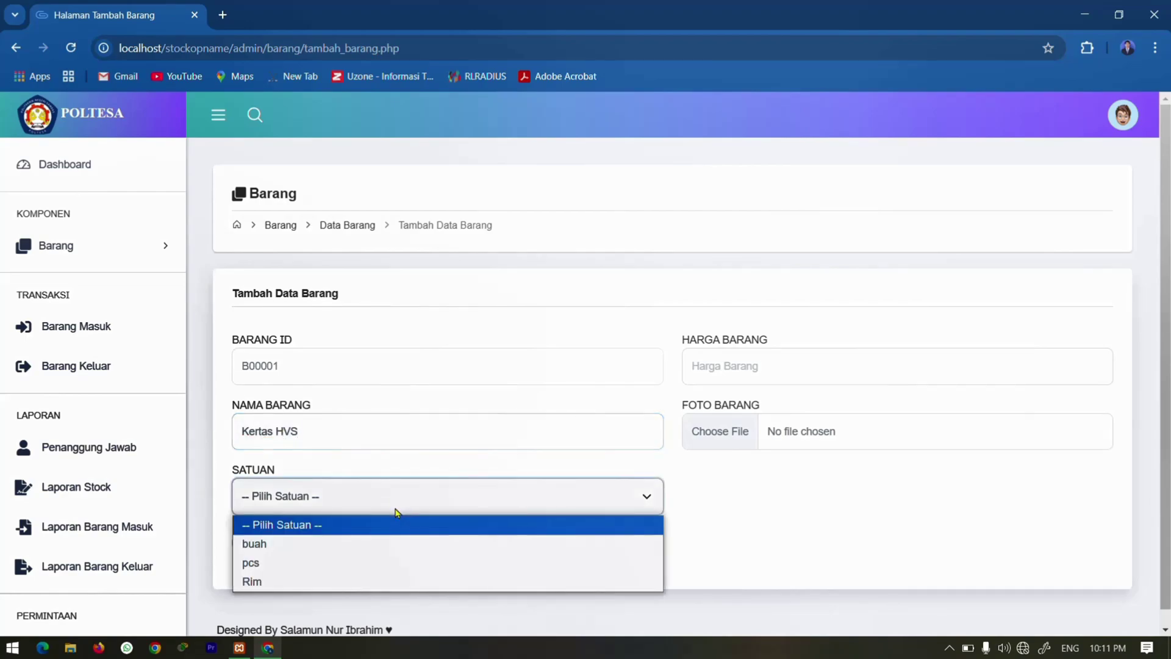
left_click(295, 583)
left_click(721, 373)
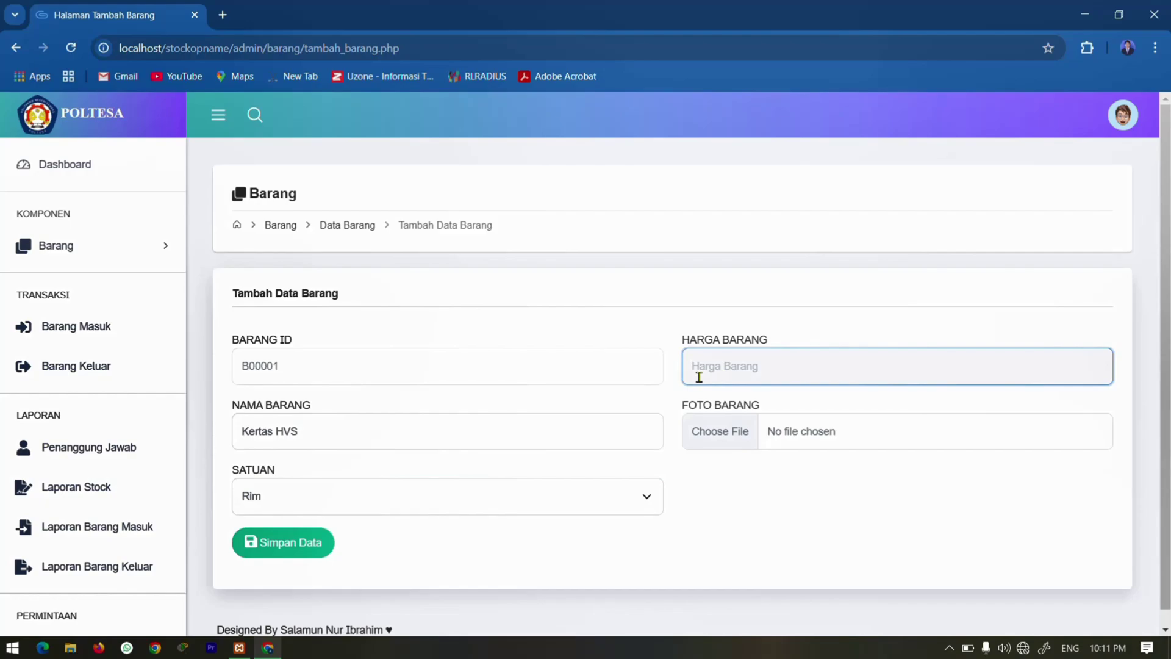
type("50000")
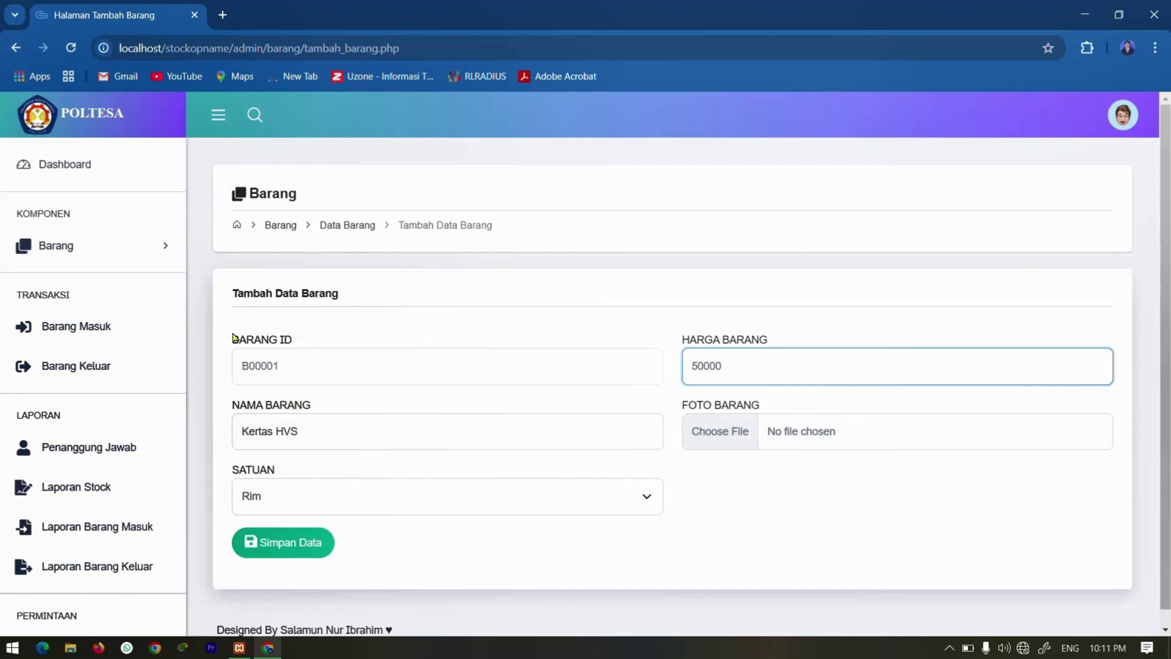
left_click(292, 552)
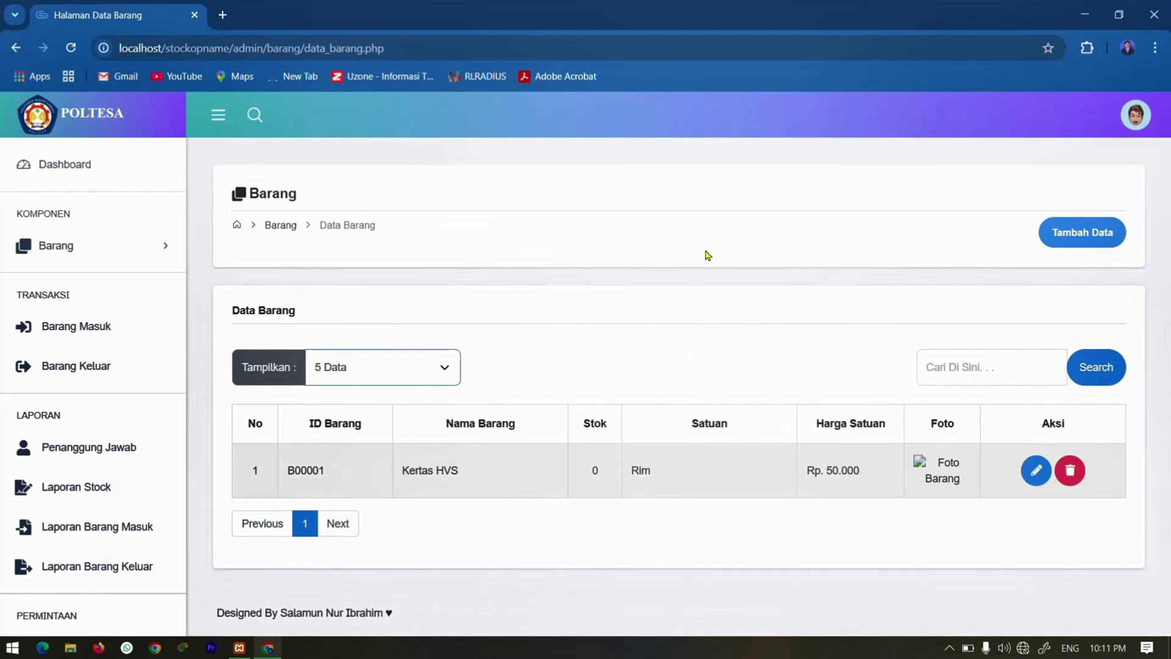
Add item 'Pensil' with unit buah and price 2000, then go to Barang Masuk.
left_click(1095, 243)
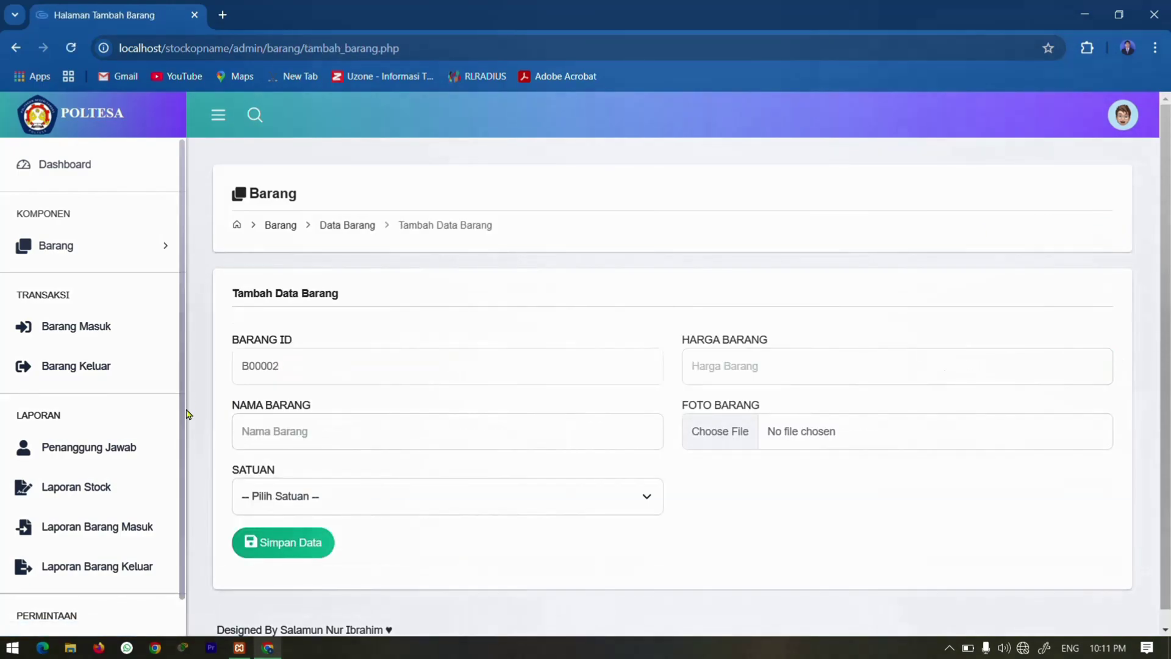
left_click(278, 433)
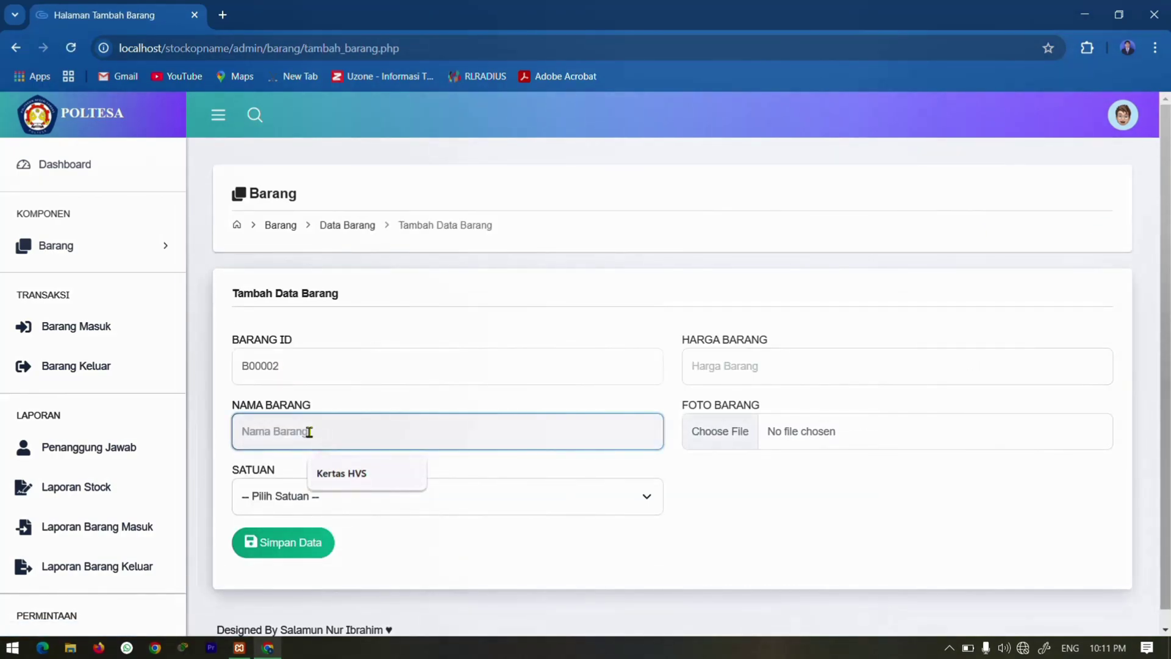
type("Pensil")
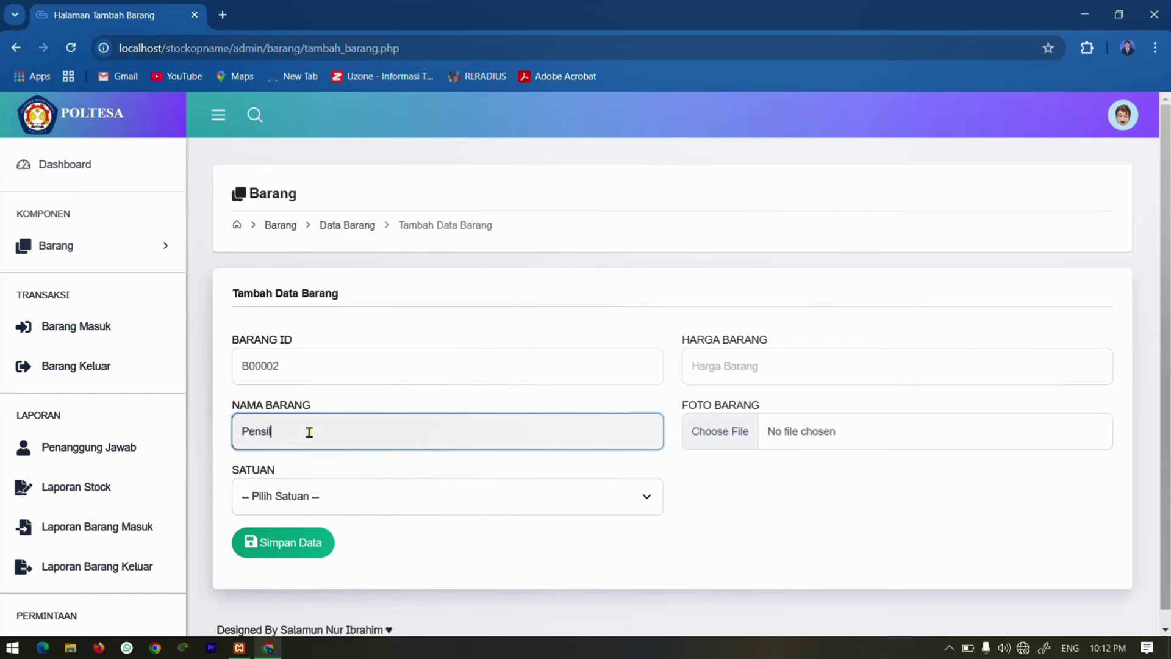
left_click(394, 496)
left_click(240, 543)
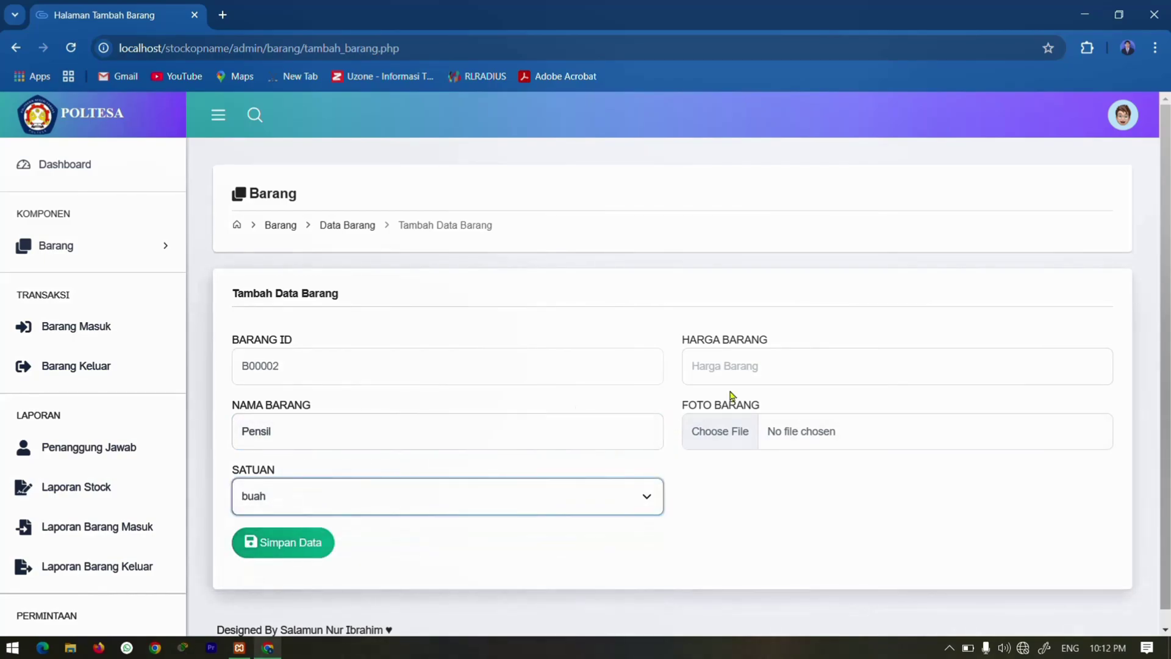
left_click(737, 367)
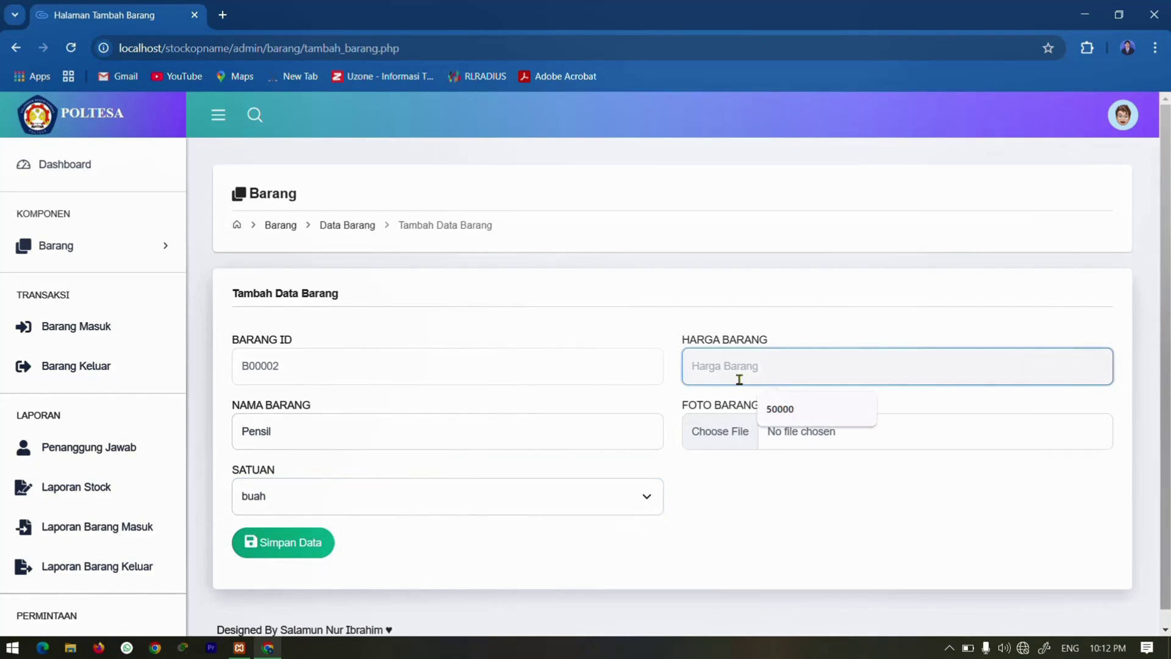
type("2000")
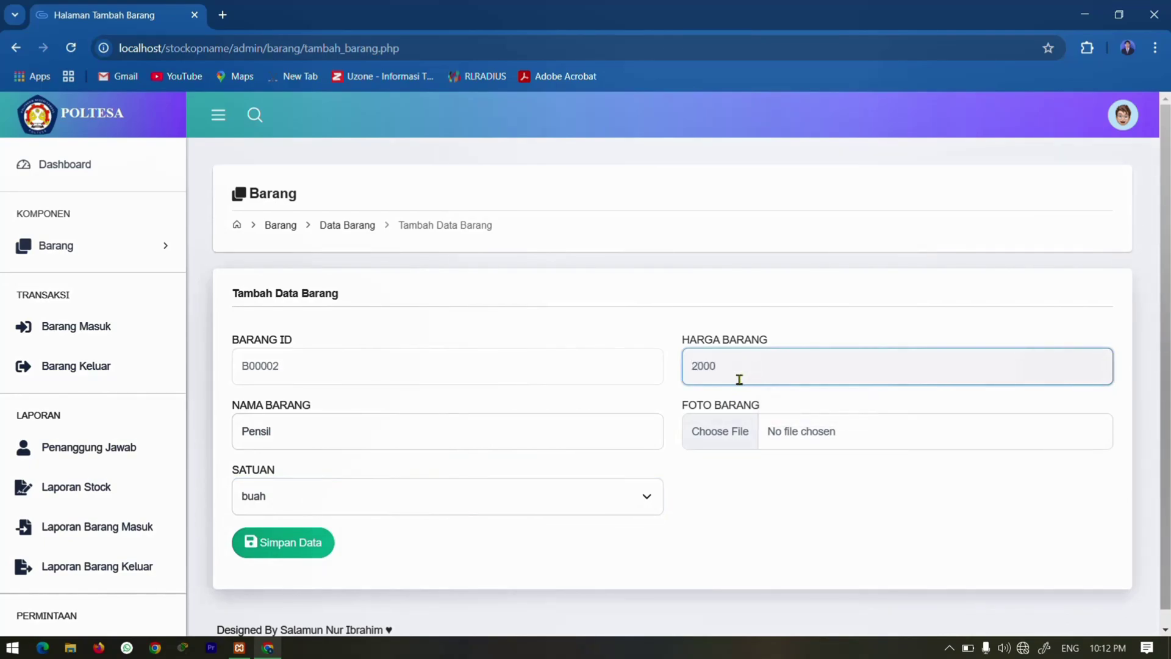
left_click(247, 543)
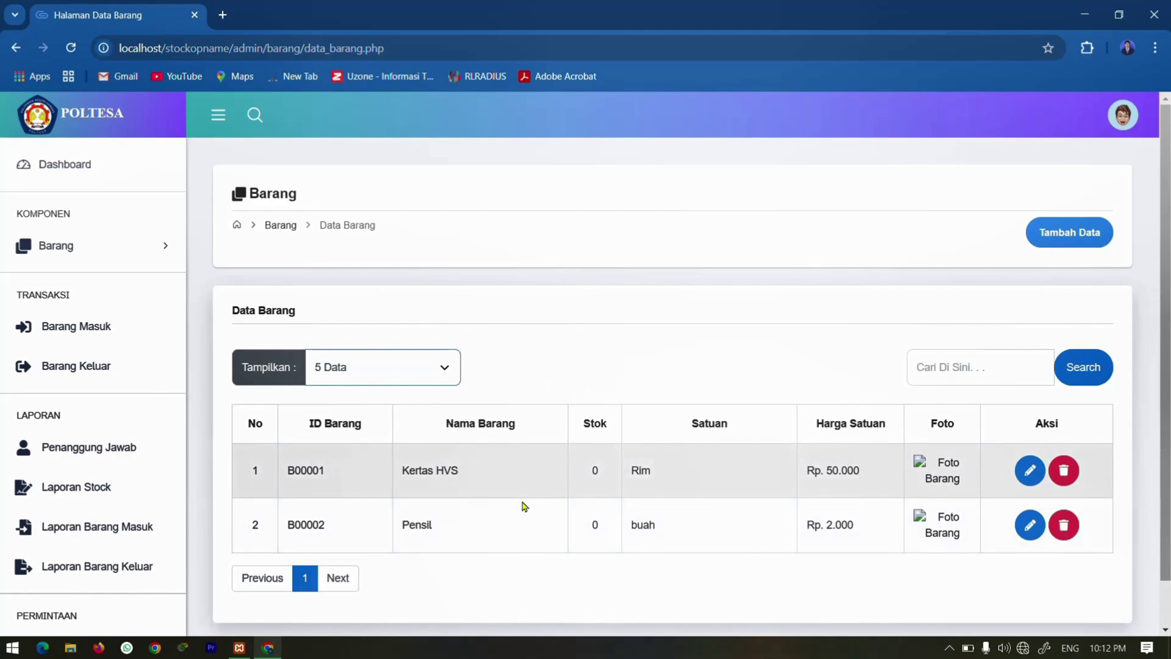
left_click(113, 324)
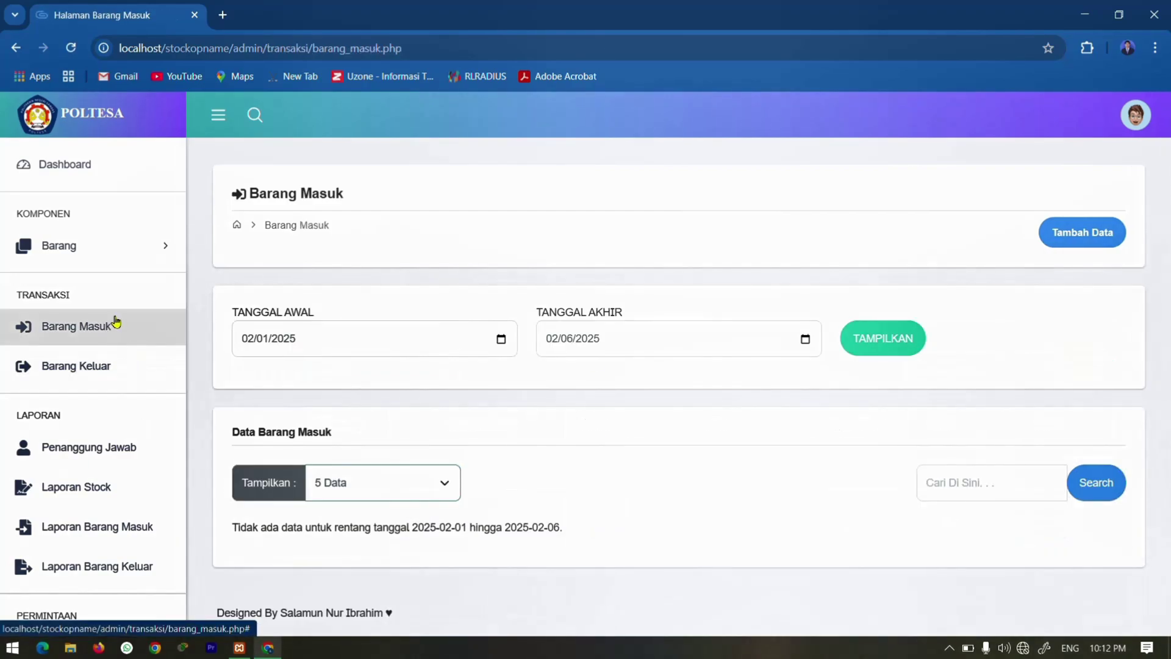
Record an incoming entry of 10 Rim of B00001 Kertas HVS.
left_click(1071, 245)
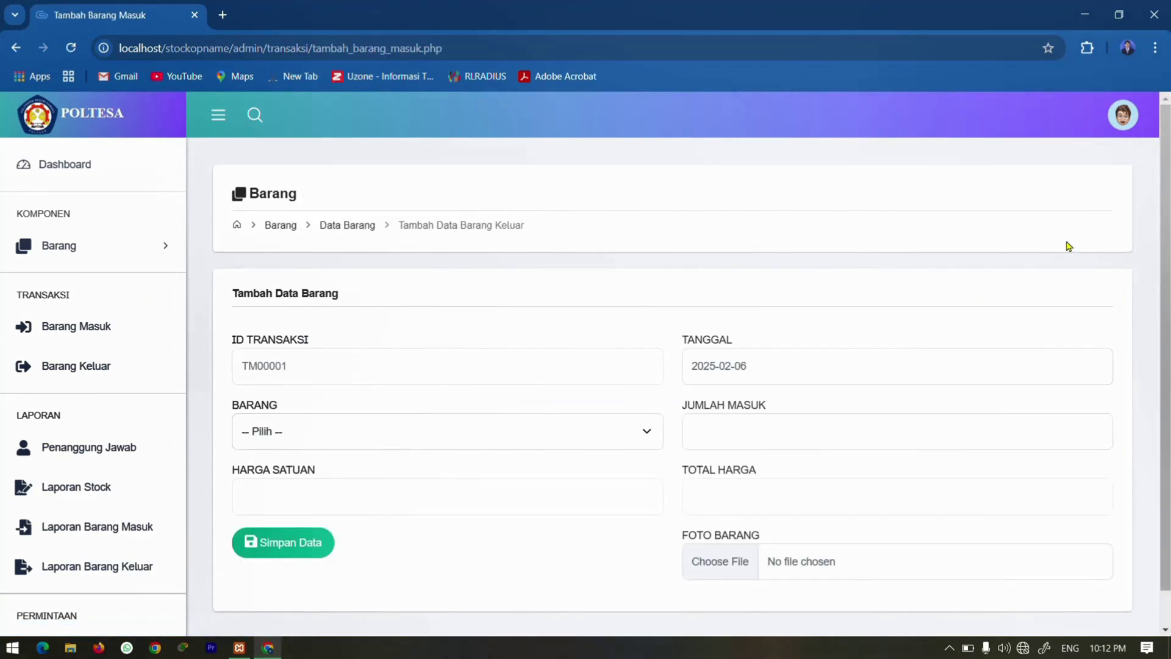
left_click(635, 431)
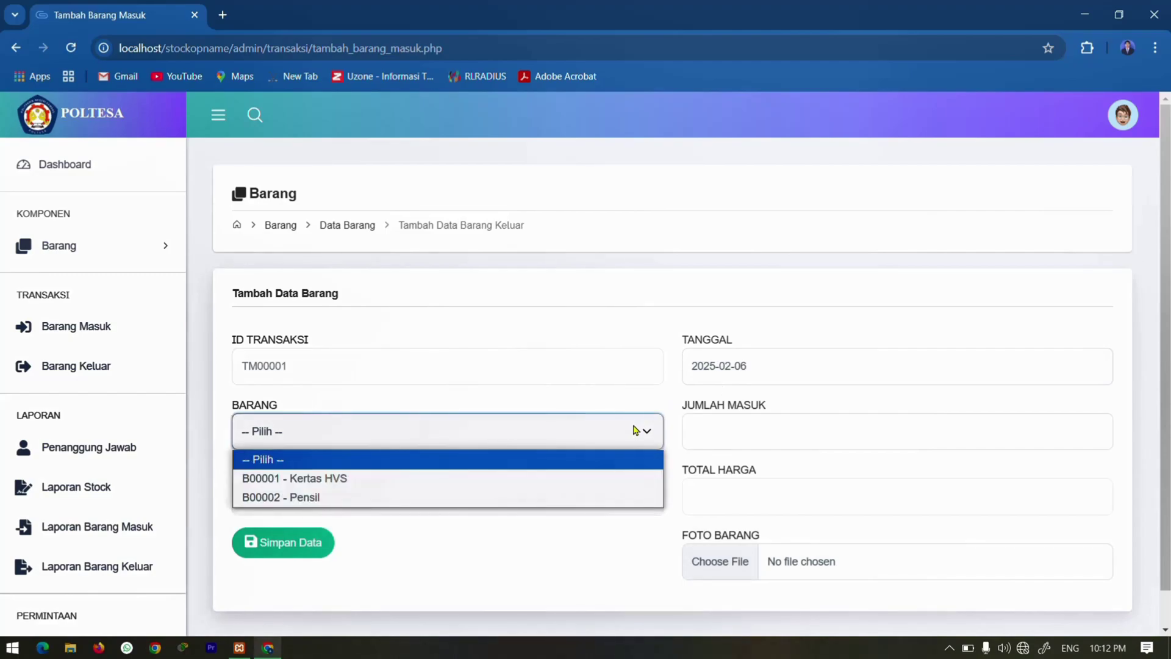
left_click(338, 478)
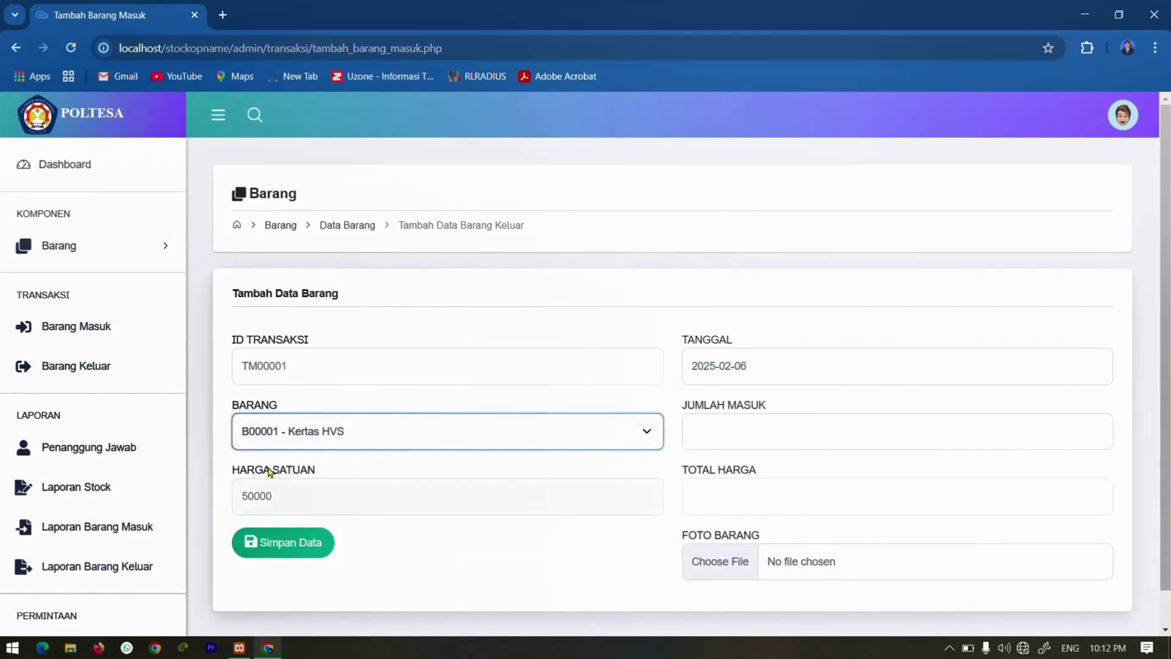
left_click(718, 424)
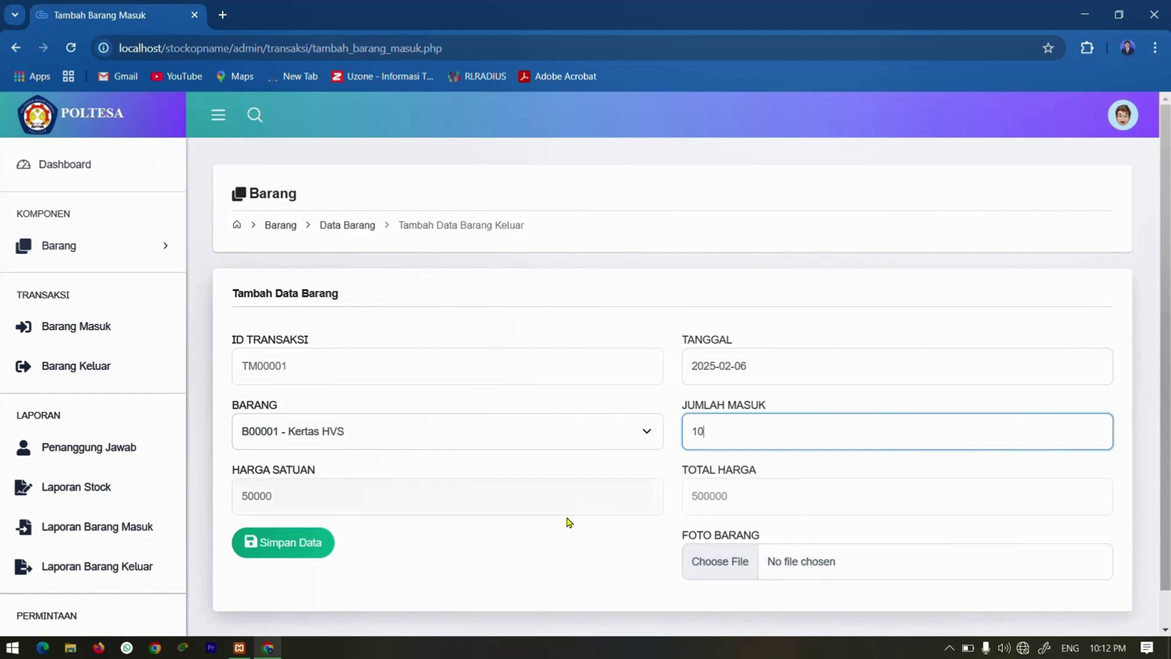
left_click(264, 547)
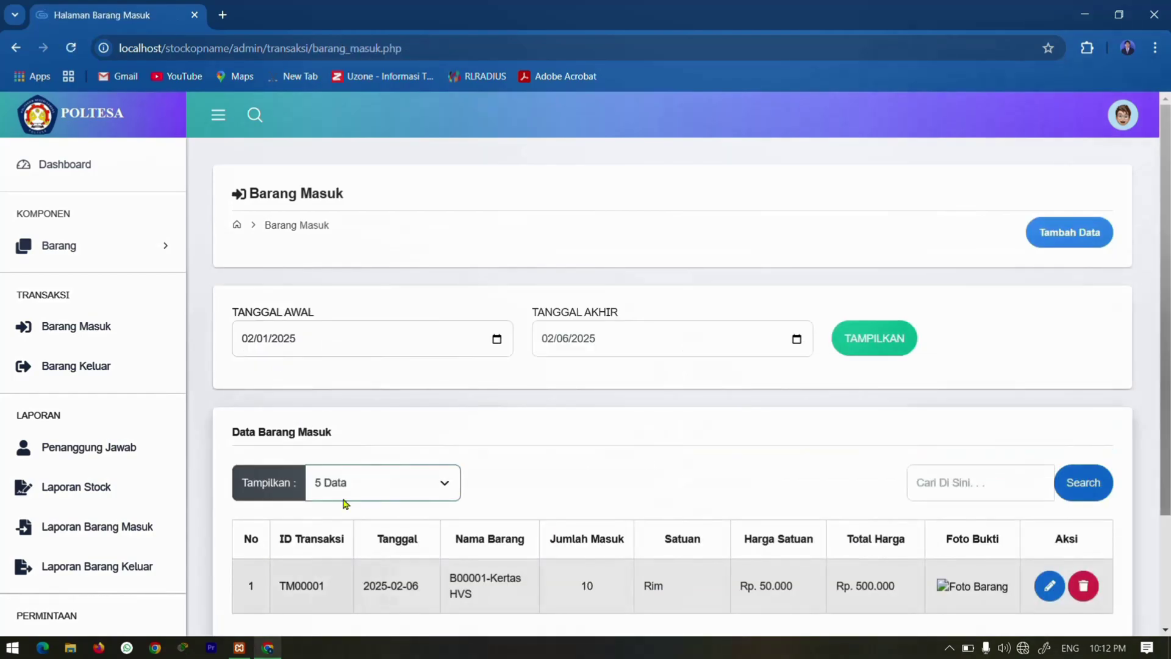
scroll(536, 505, "down", 3)
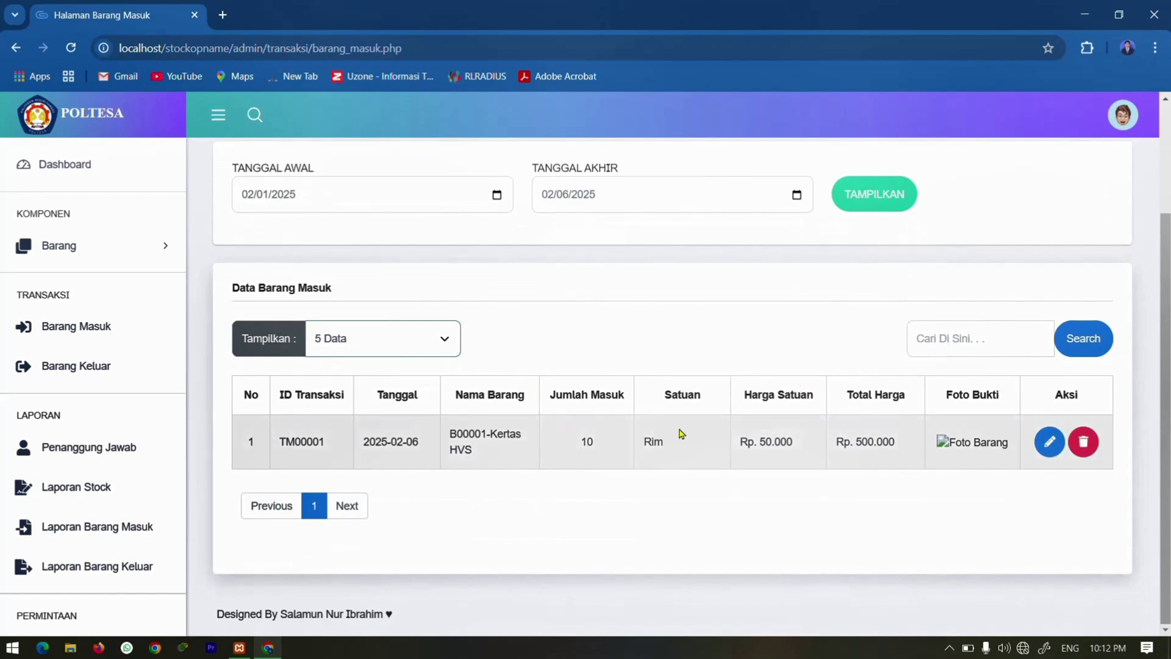
Confirm Kertas HVS stock is 10 in Data Barang, then return to Barang Masuk.
left_click(46, 245)
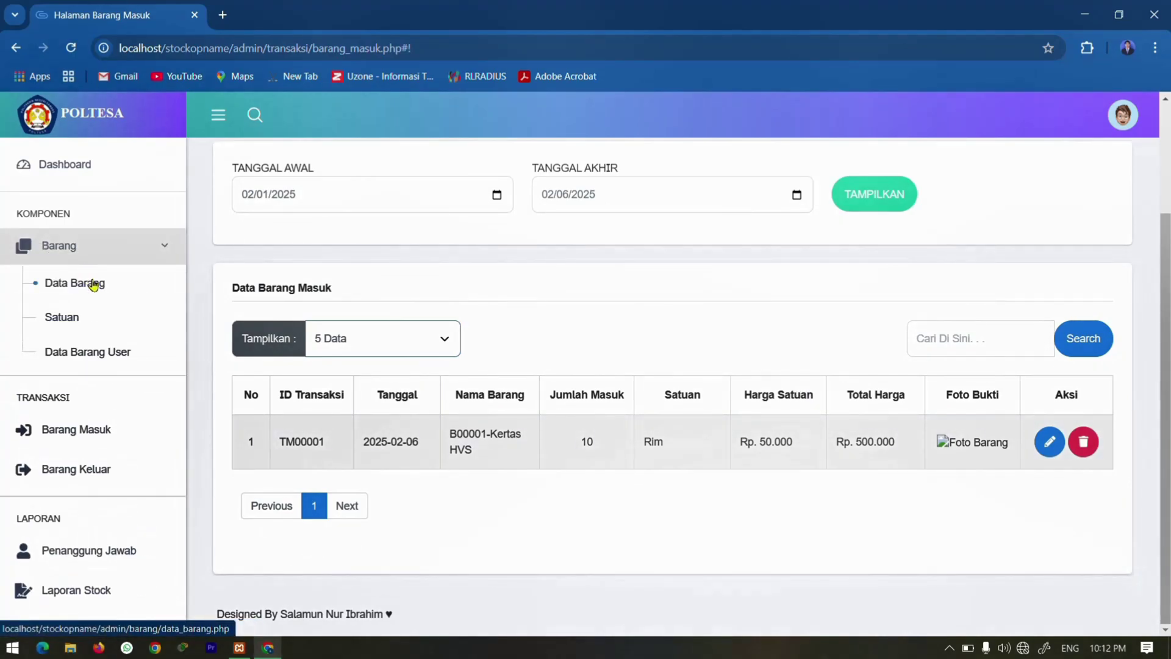
left_click(93, 284)
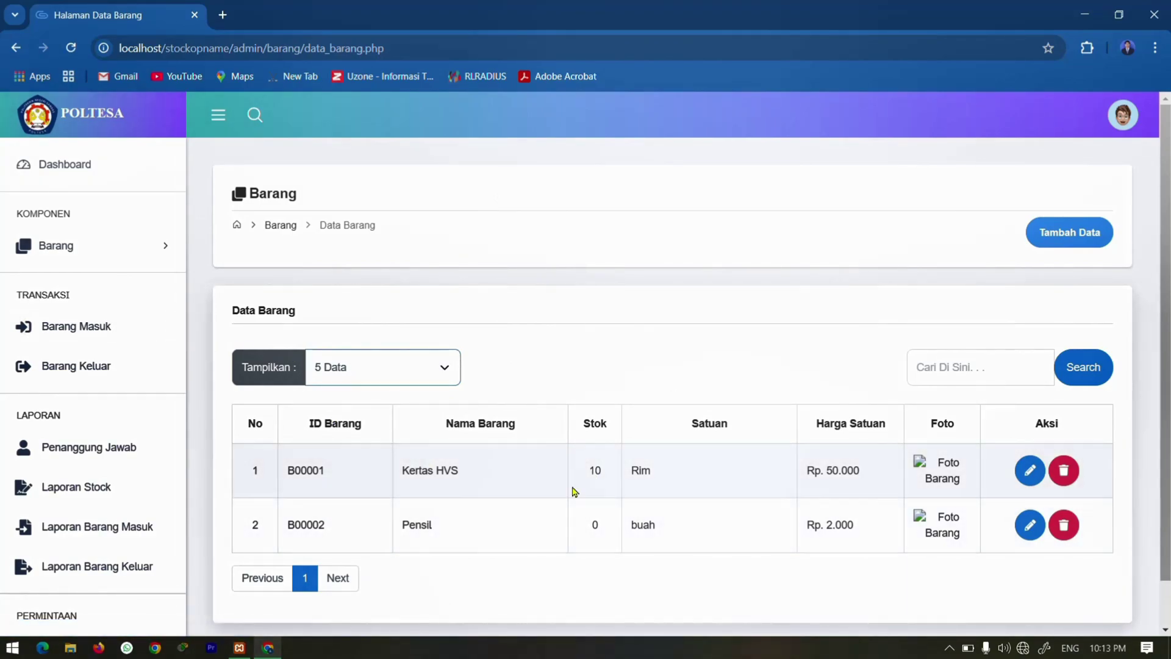
left_click(81, 330)
Add incoming entry TM00002 for 30 buah of B00002 Pensil.
left_click(1061, 230)
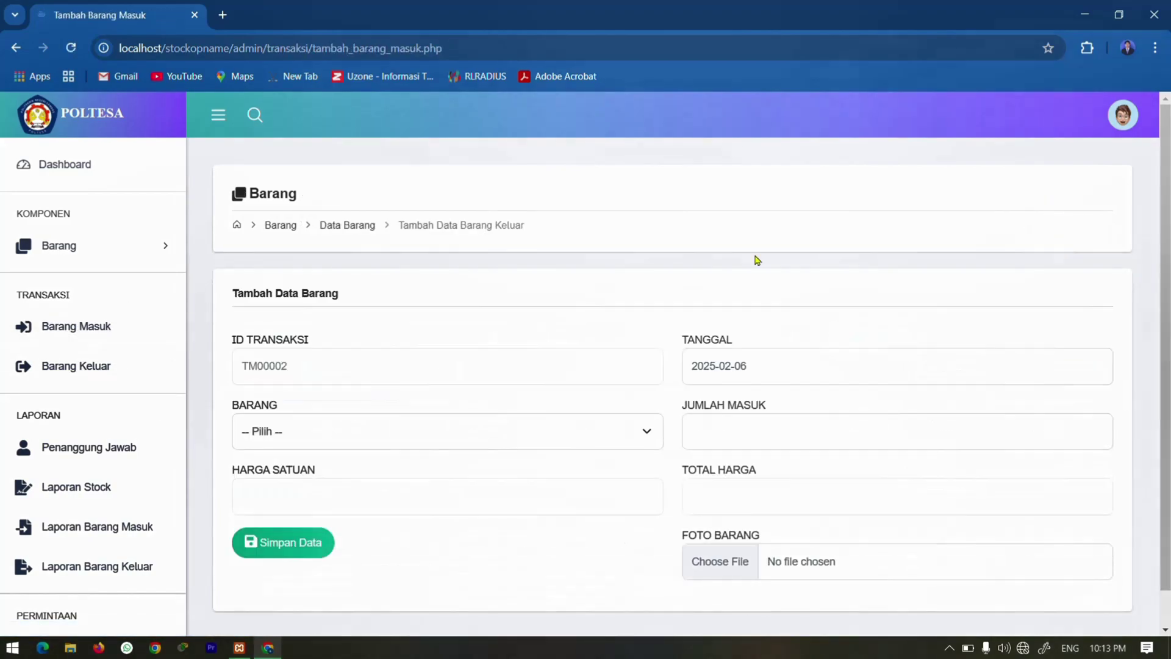
left_click(357, 430)
left_click(316, 498)
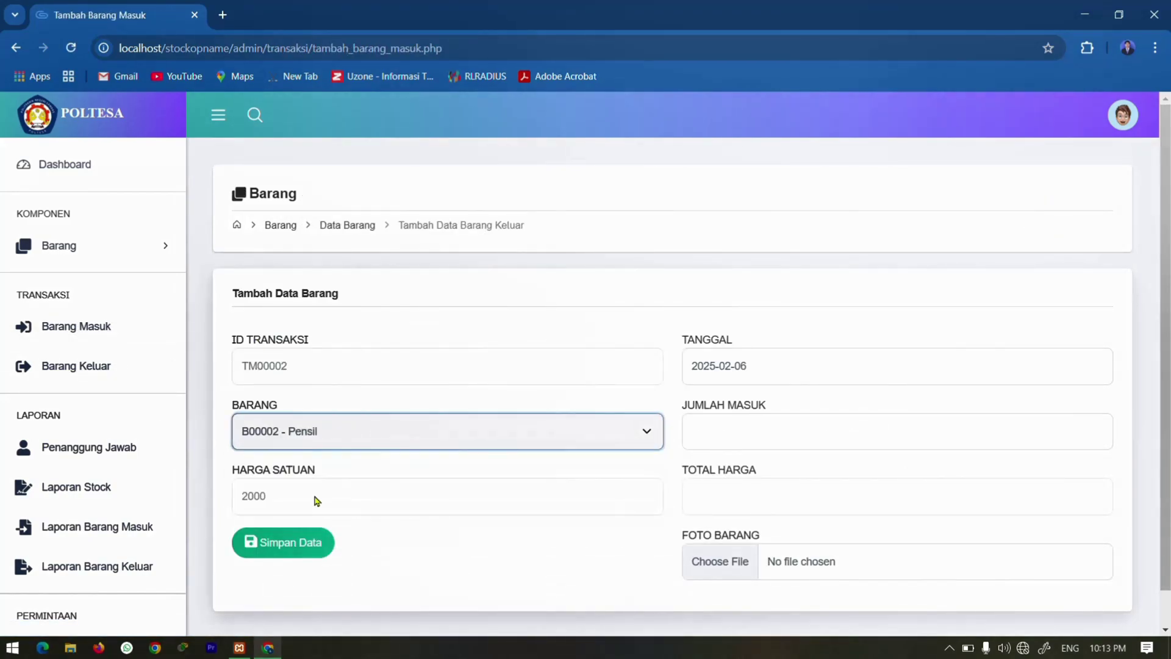
left_click(728, 439)
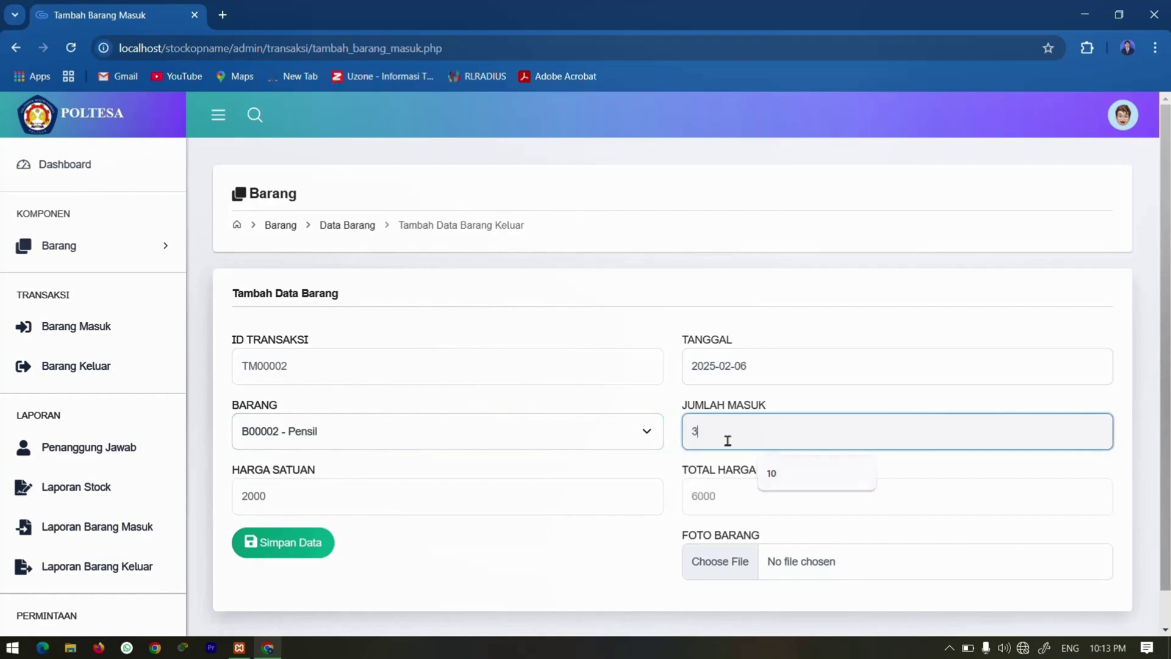
type("30")
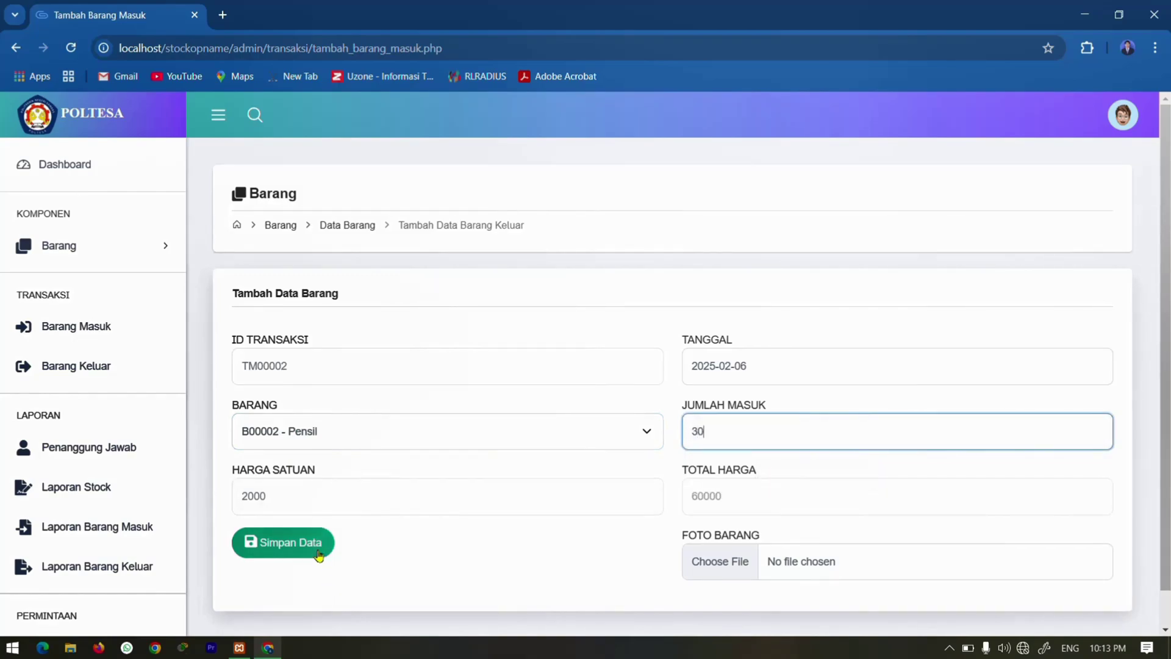
left_click(321, 552)
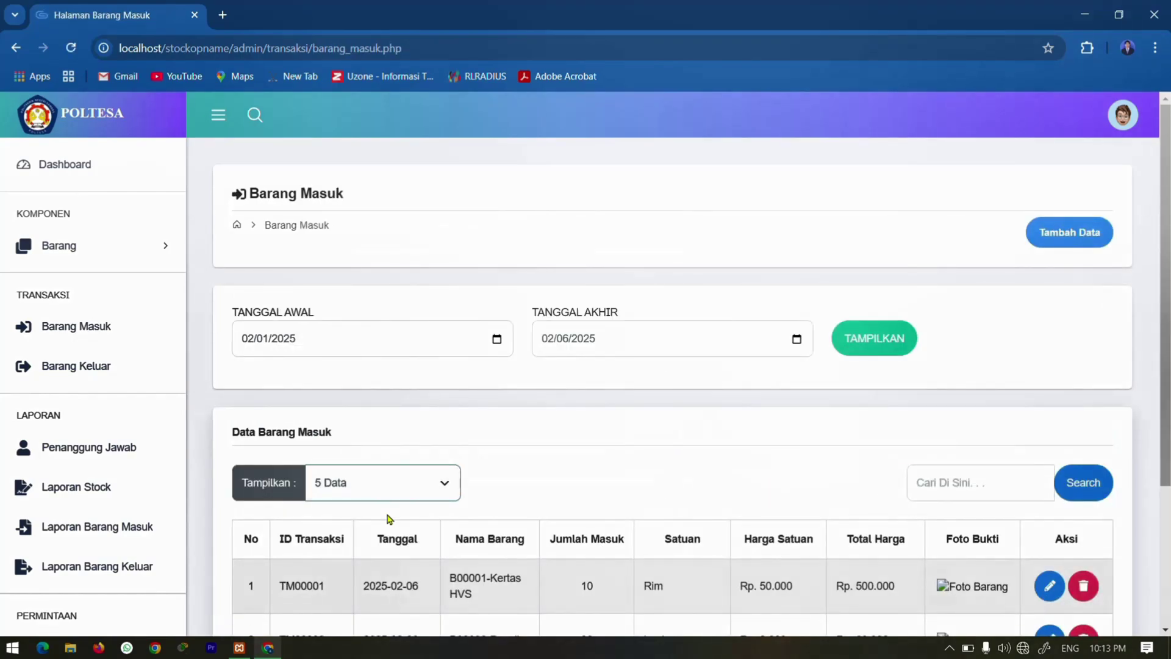
scroll(386, 518, "down", 2)
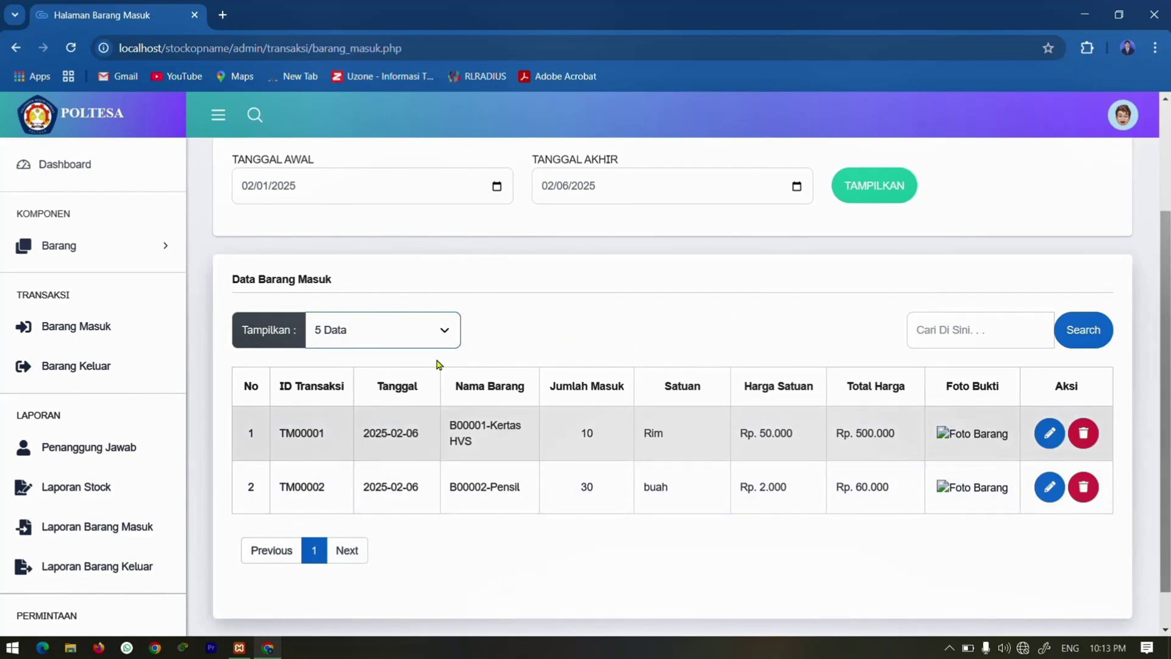
In Barang Keluar, record 2 Rim of B00001 Kertas HVS going out.
left_click(88, 373)
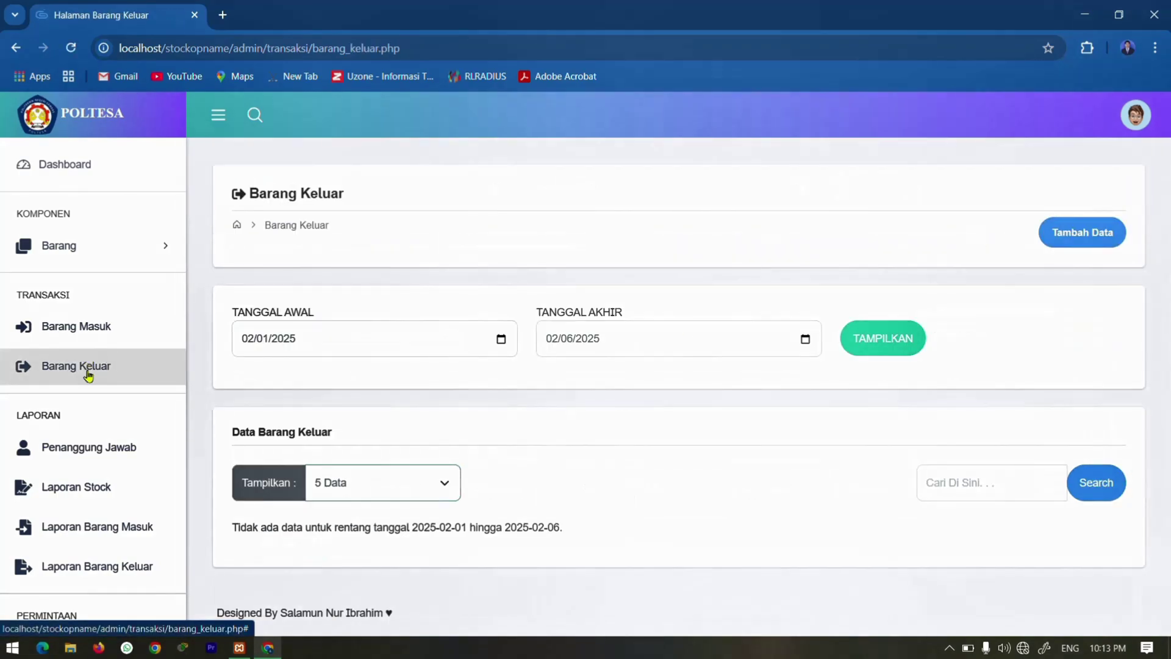
left_click(1106, 241)
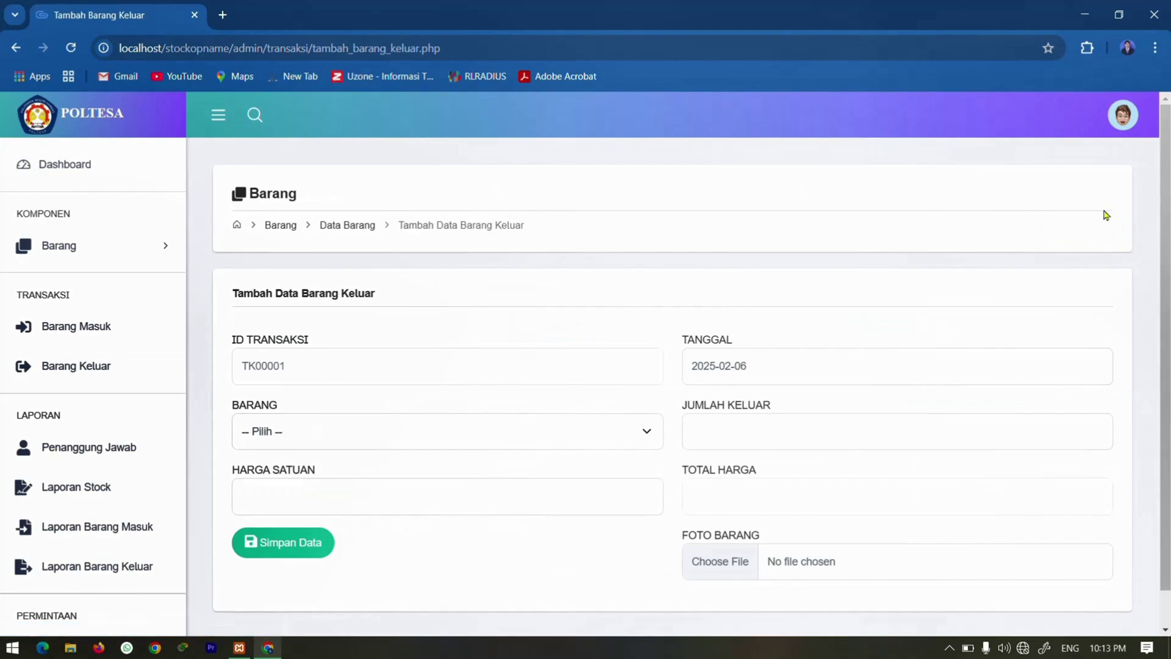
left_click(413, 436)
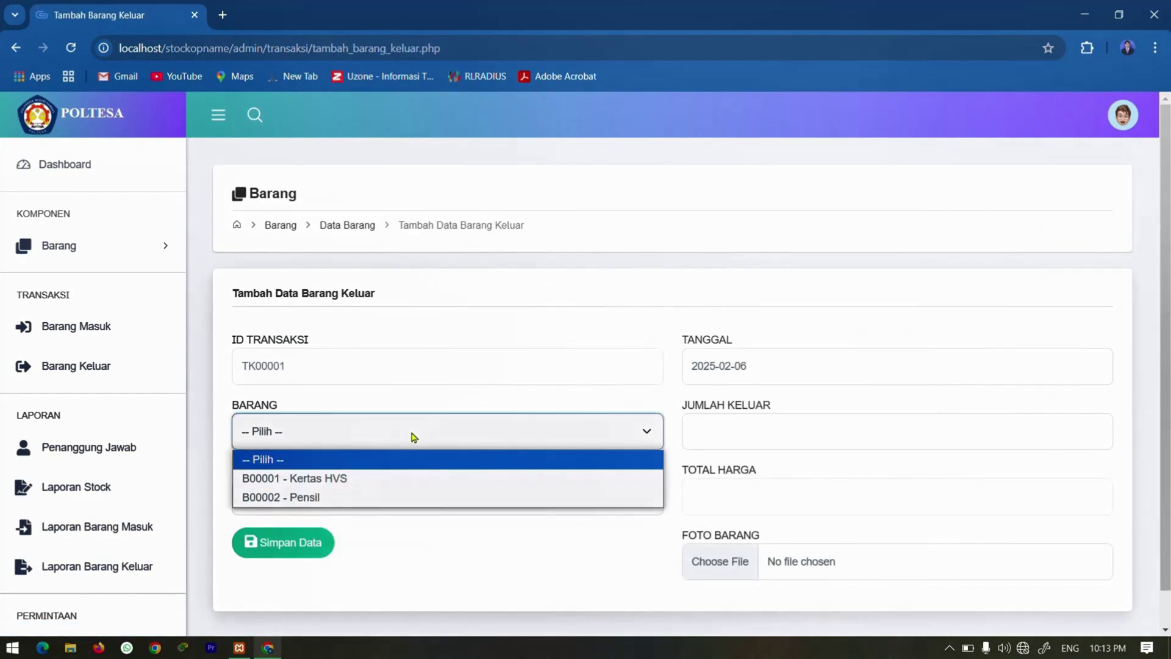
left_click(337, 478)
left_click(707, 437)
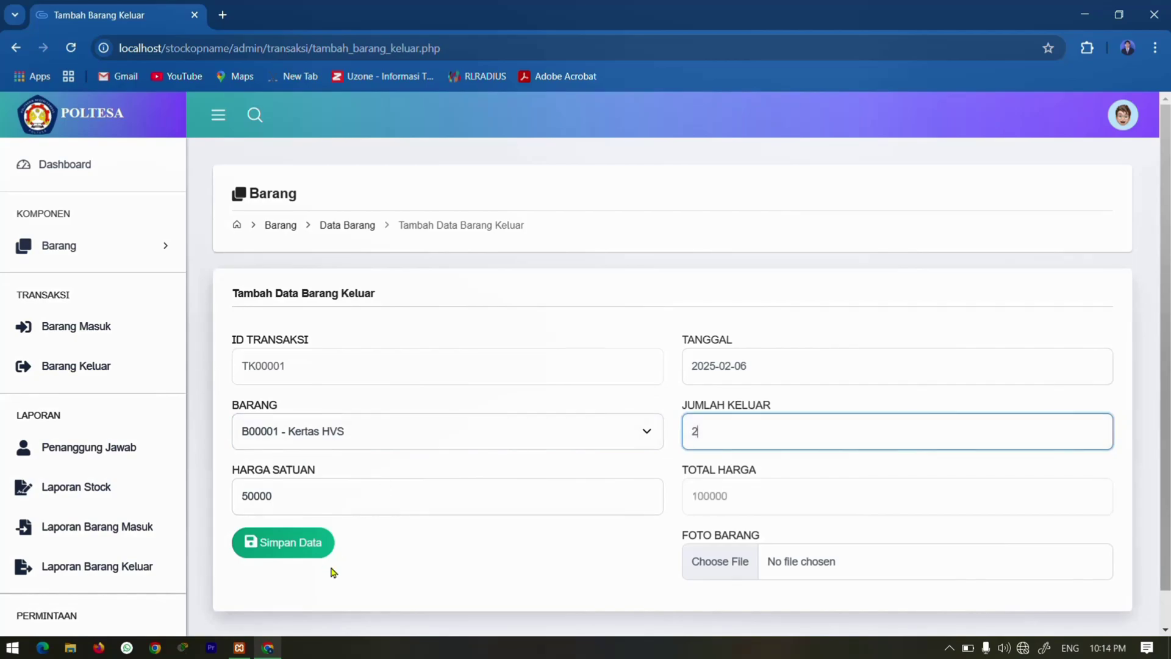
left_click(303, 556)
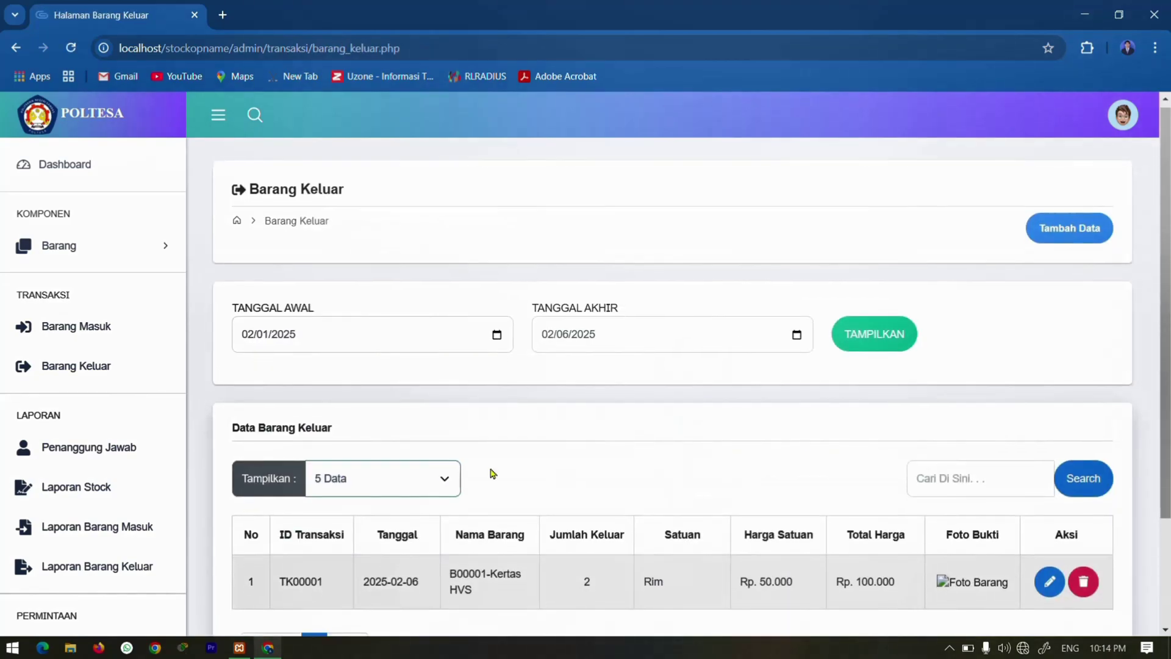
scroll(486, 426, "down", 2)
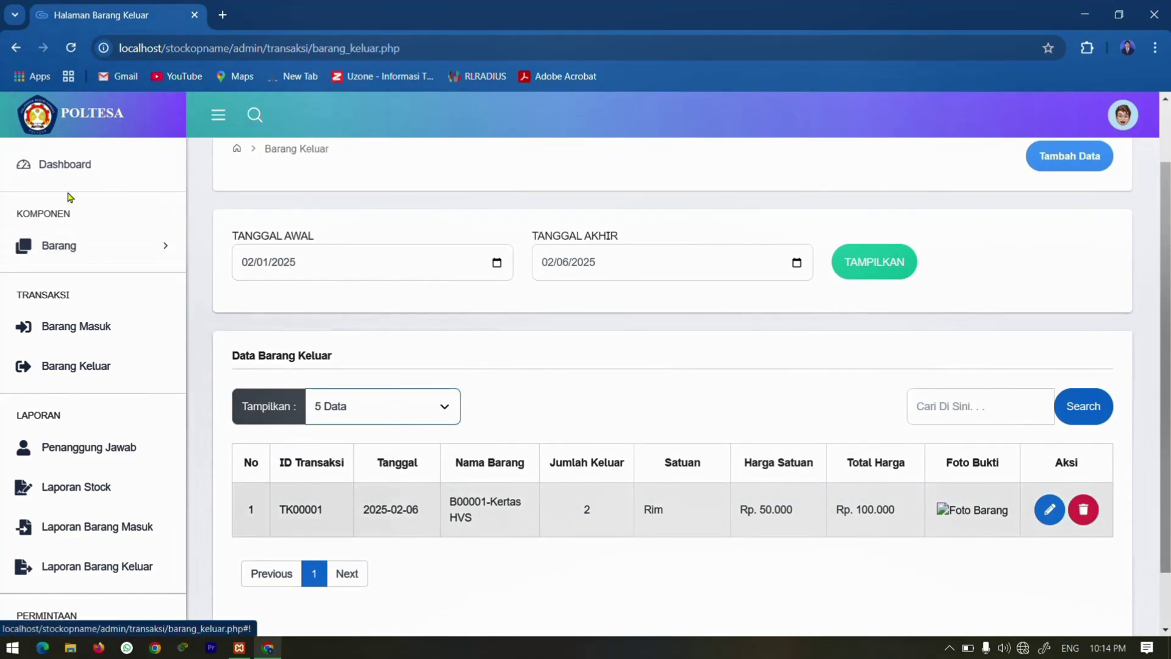
left_click(71, 247)
Check Data Barang stock (Kertas HVS 8, Pensil 30), then open Penanggung Jawab.
left_click(75, 292)
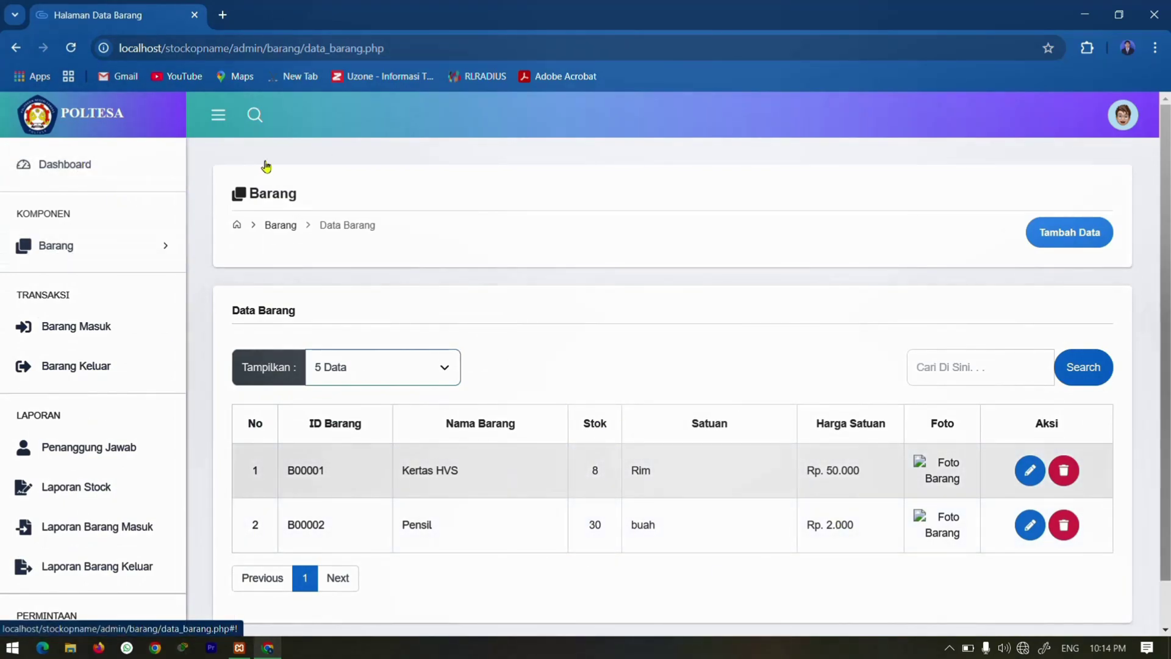
left_click(69, 445)
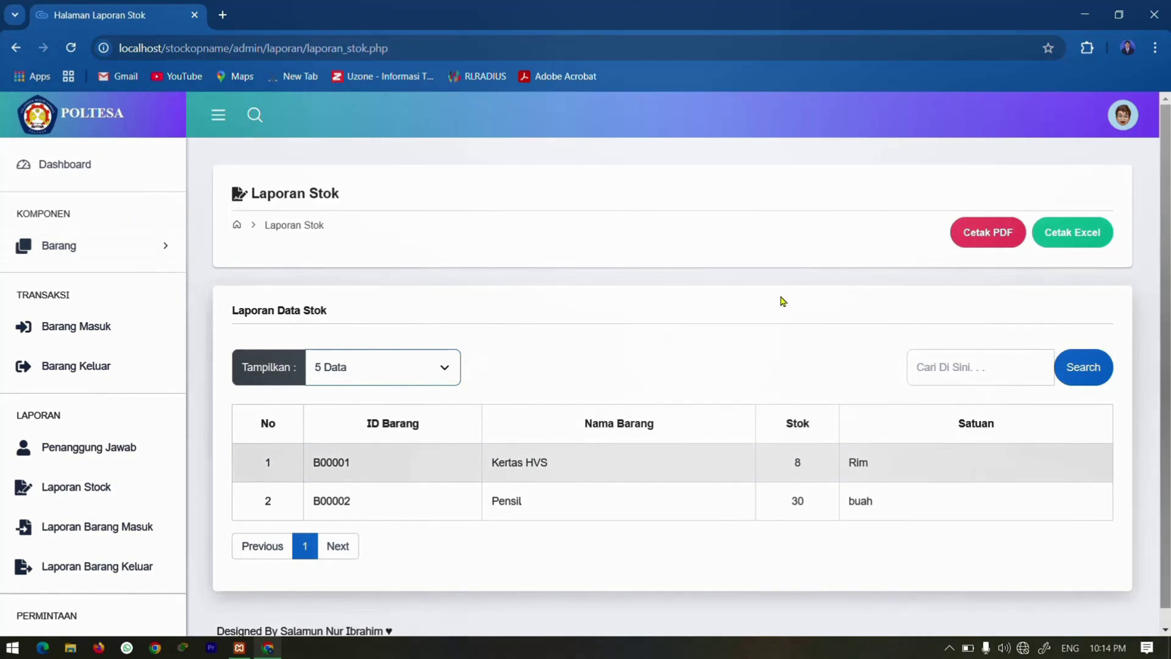
Generate the stock report PDF (total stock 38) in a new tab, then return to Laporan Stok.
left_click(963, 242)
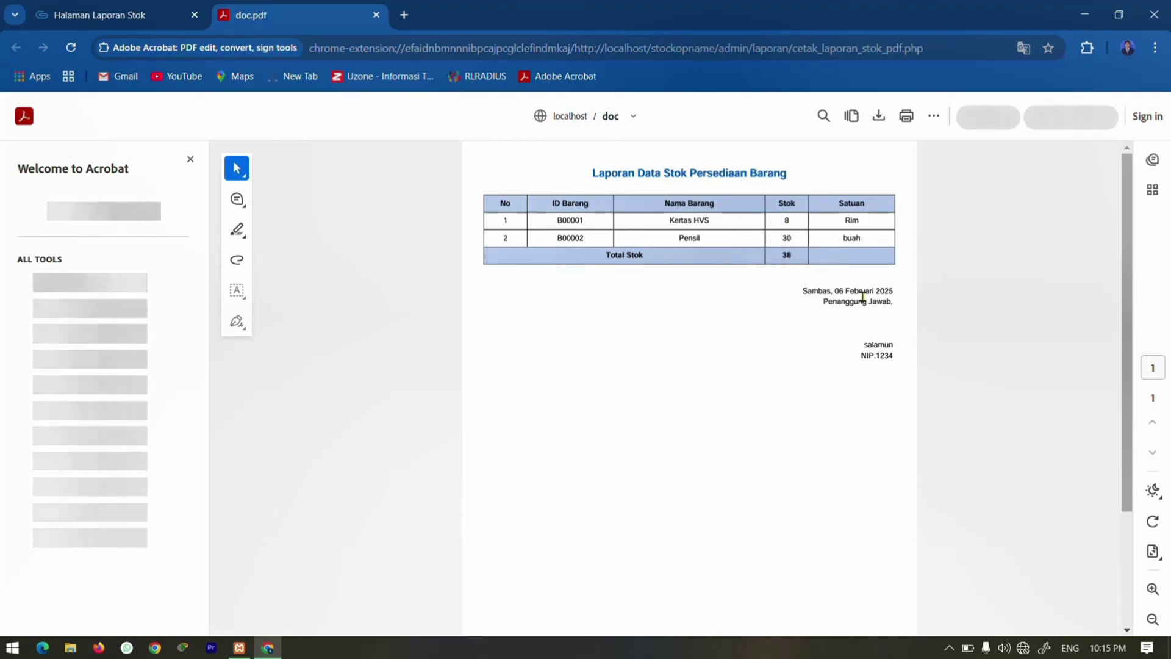
left_click(78, 9)
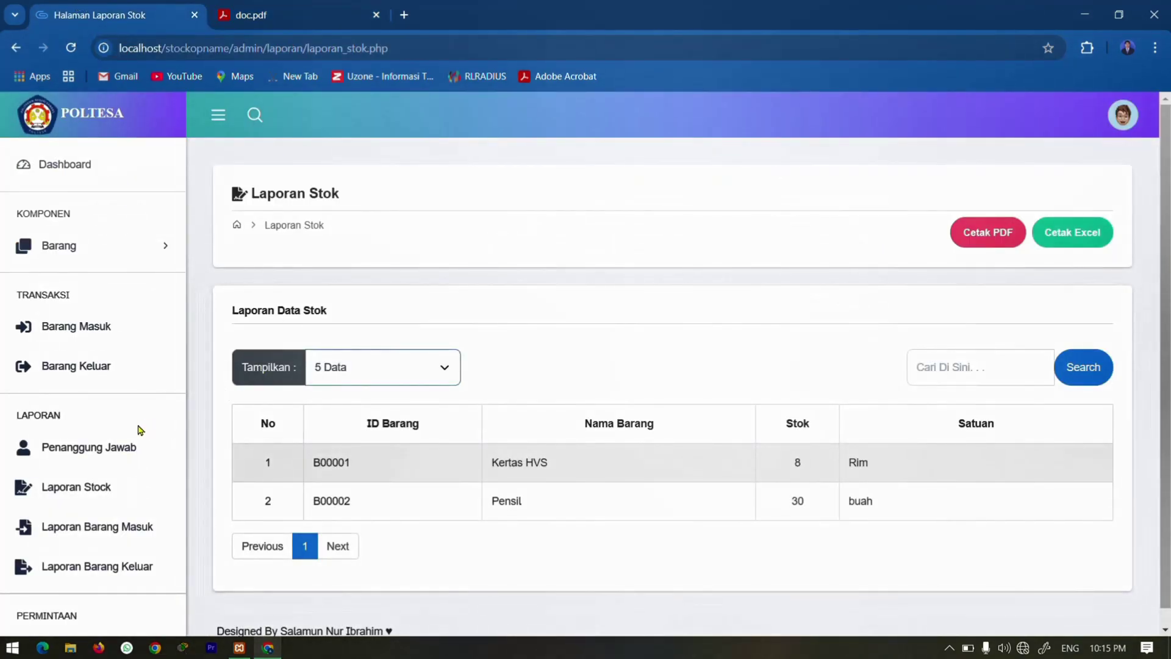
left_click(82, 535)
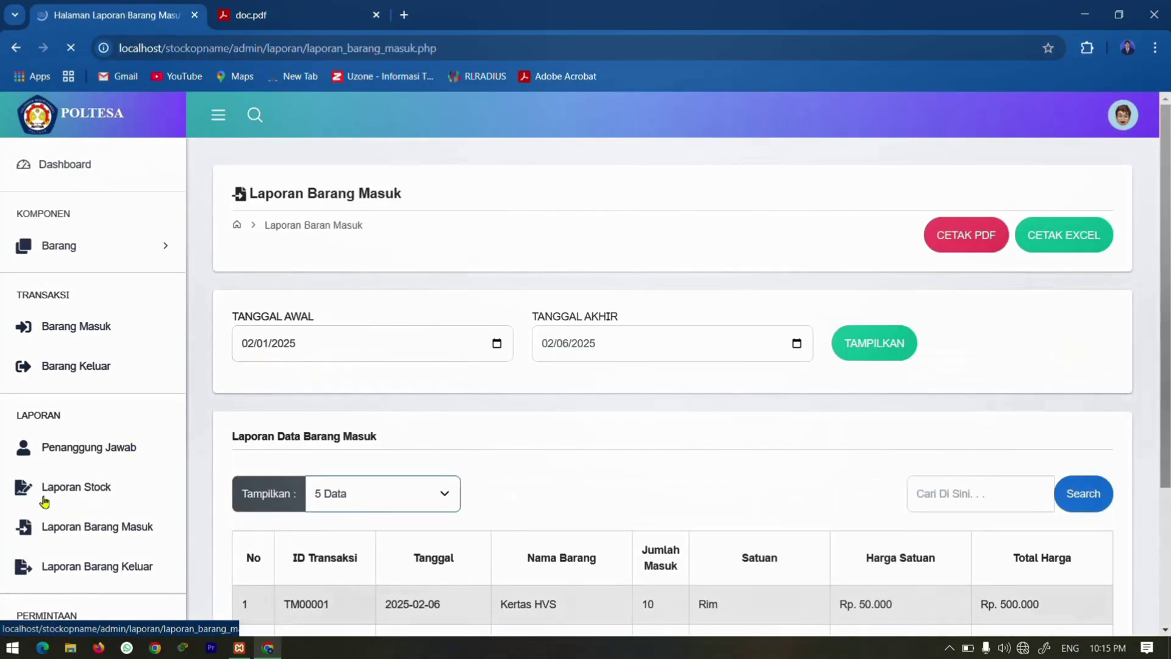
scroll(491, 537, "down", 3)
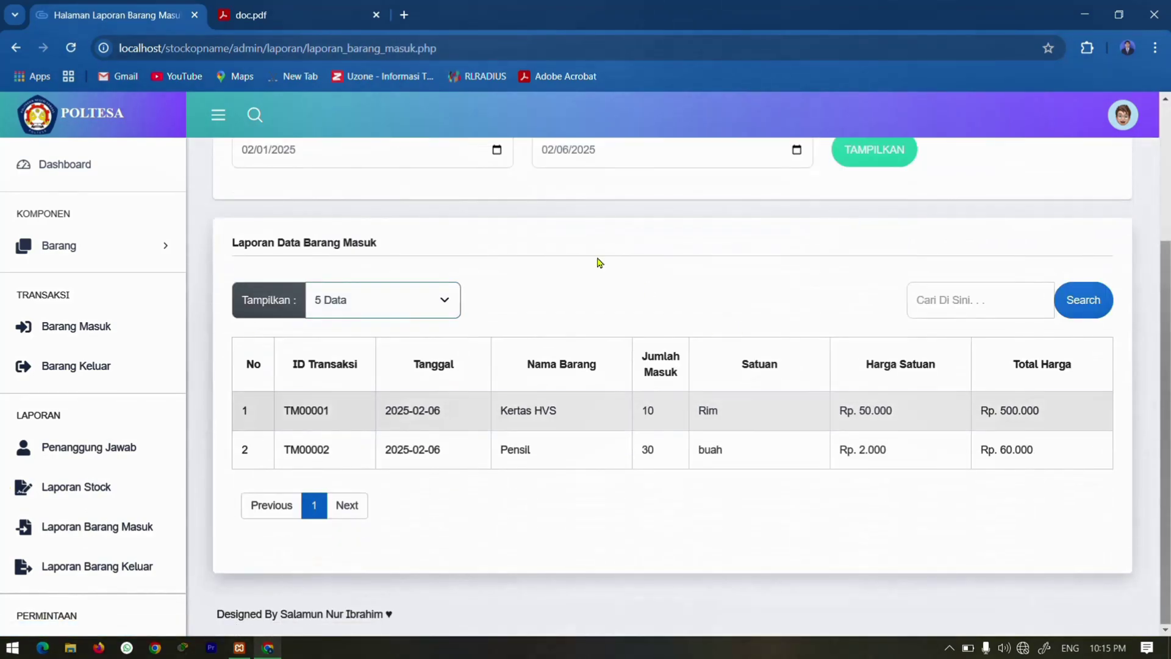
scroll(474, 333, "up", 1)
scroll(492, 426, "down", 1)
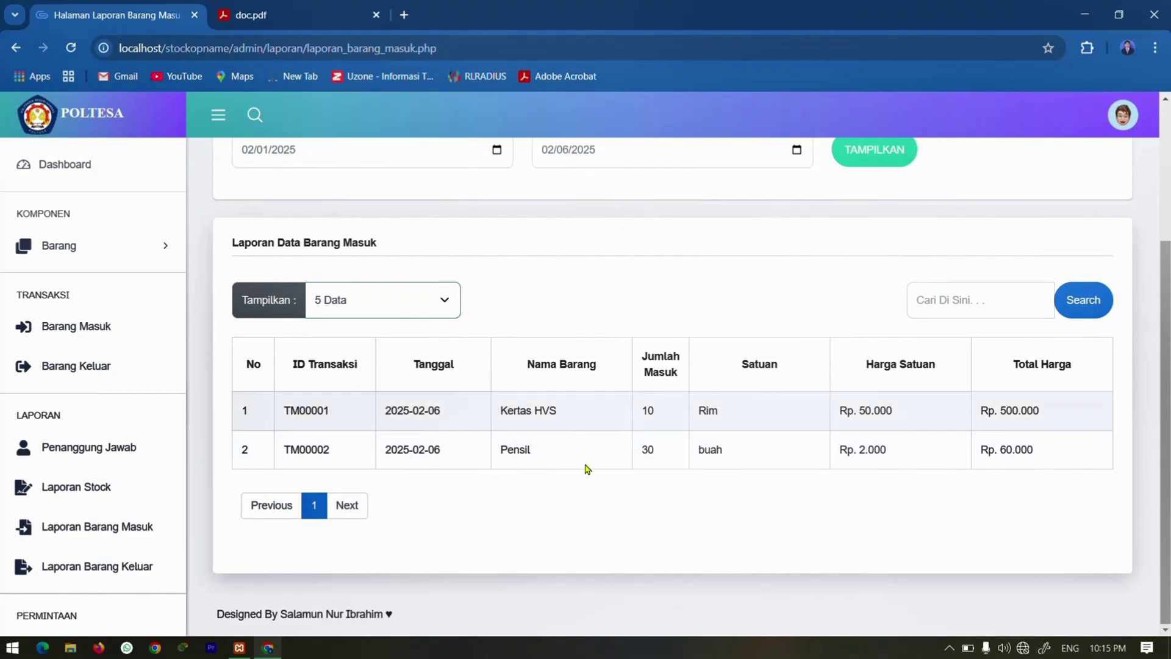
scroll(719, 439, "up", 3)
left_click(967, 203)
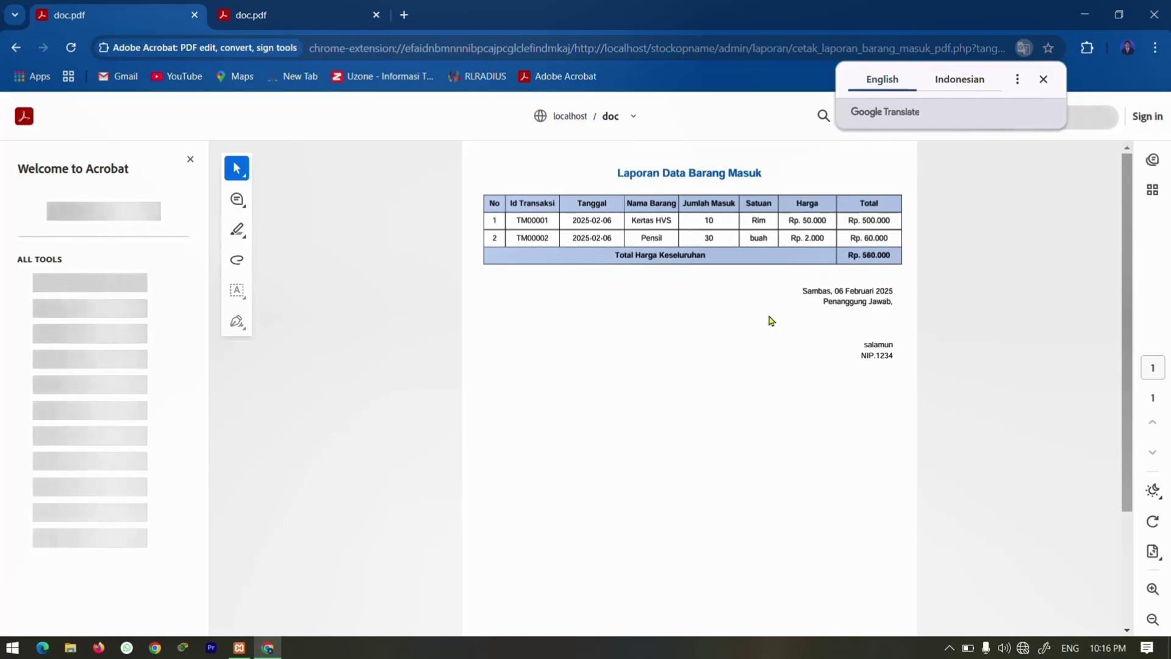
left_click(1043, 80)
left_click(16, 47)
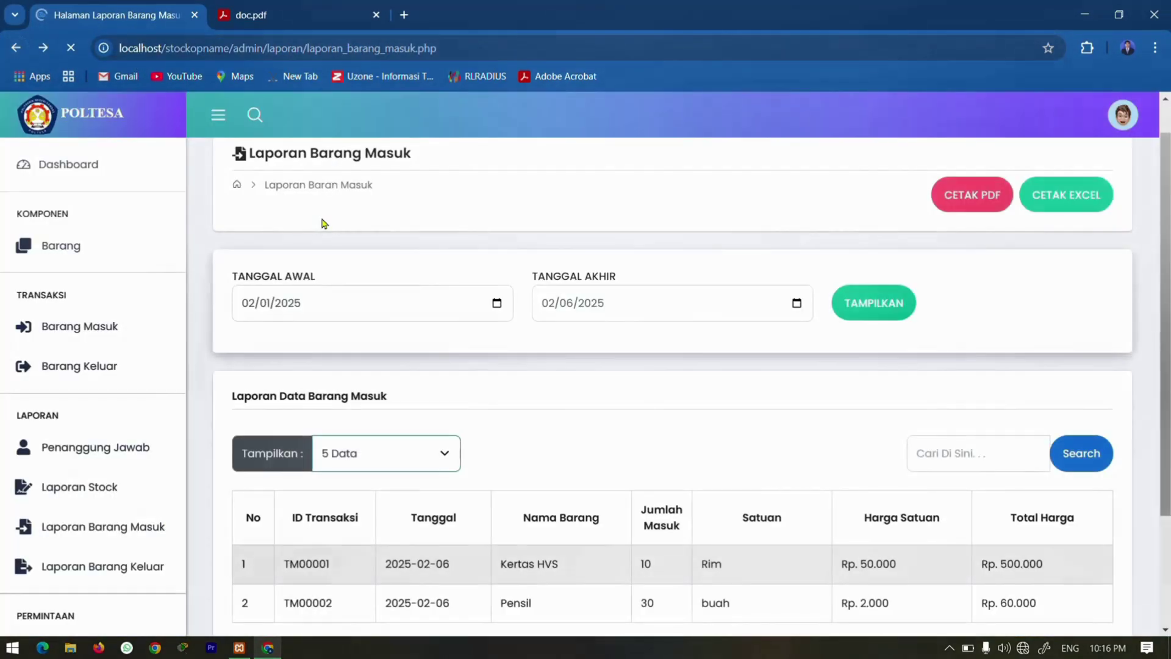
Open Pengajuan Barang under PERMINTAAN to view the currently empty Data Permintaan table.
scroll(122, 544, "down", 1)
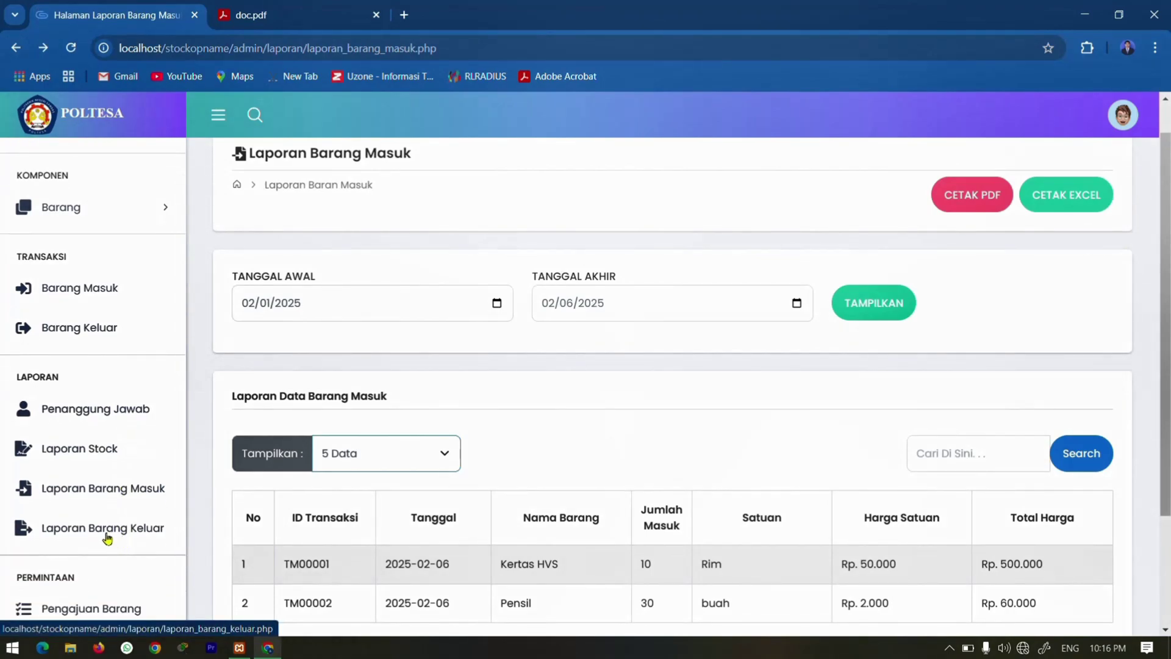
scroll(90, 463, "down", 1)
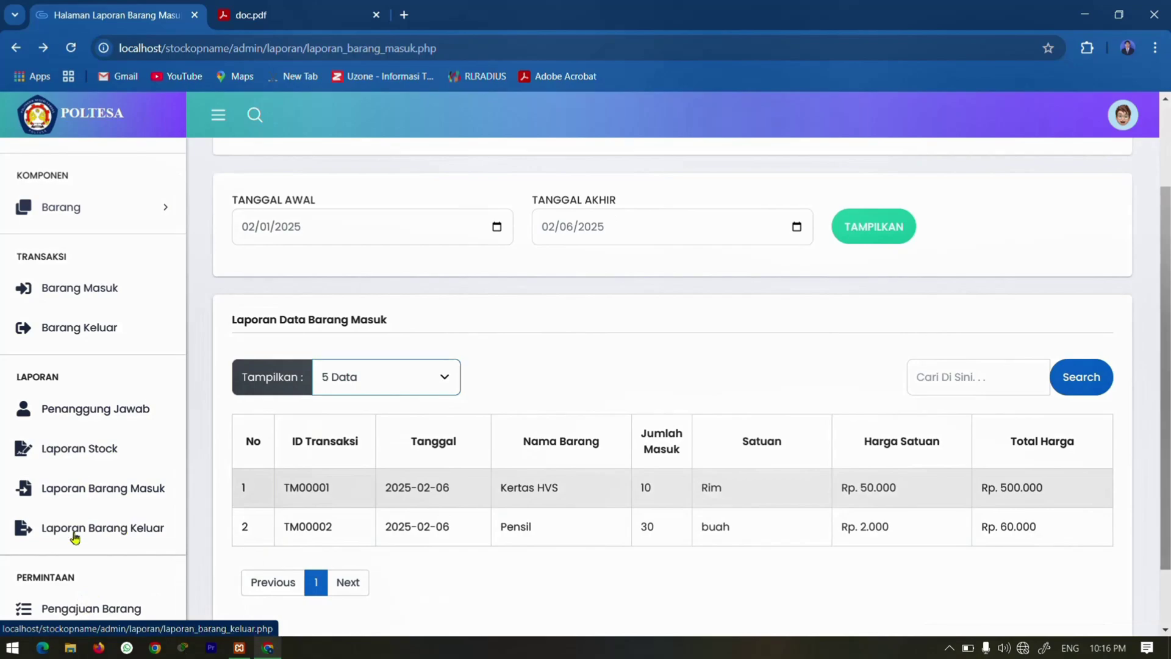
left_click(112, 614)
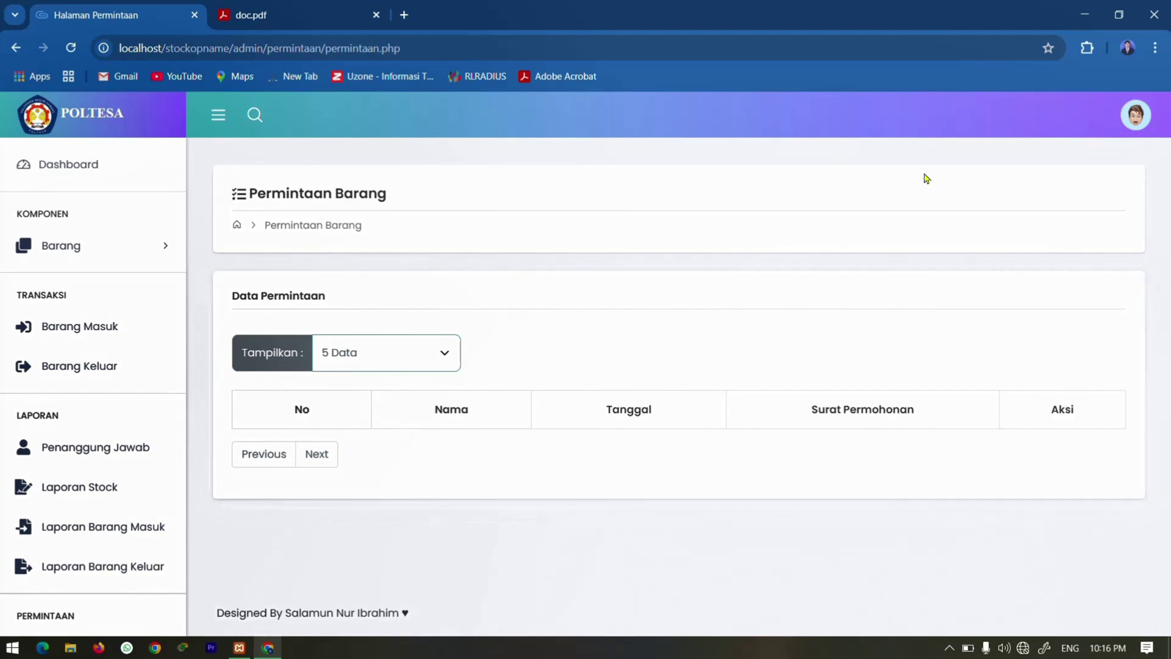
Log out of the admin account and go to the 'Buat akun anda' registration form.
left_click(1133, 117)
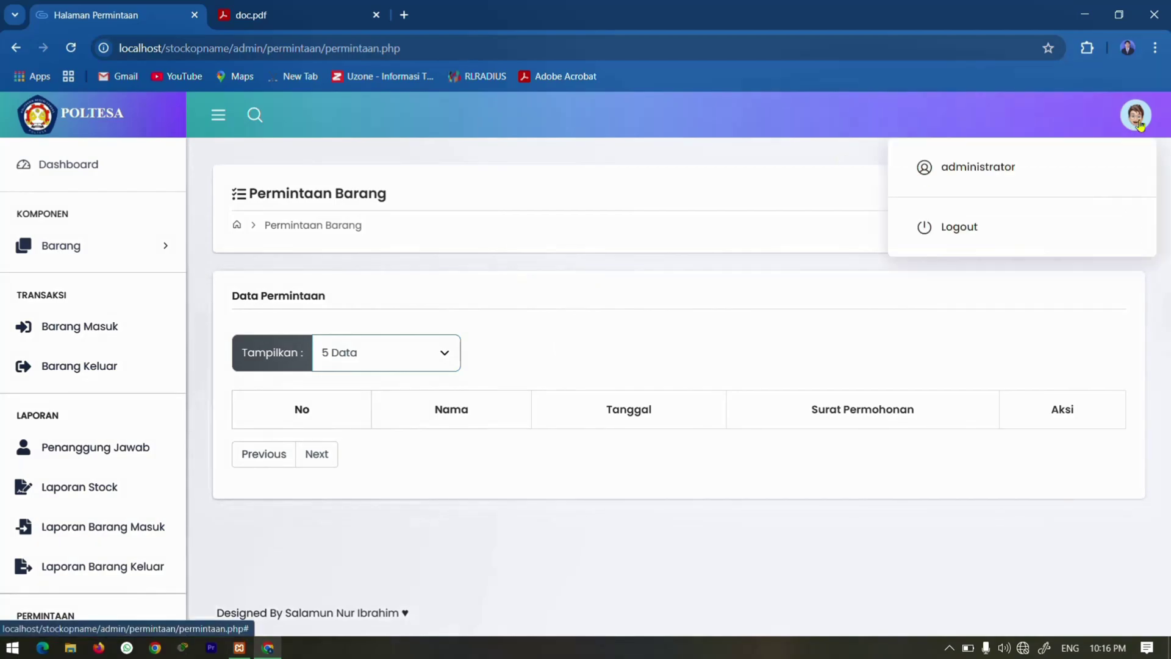
left_click(927, 229)
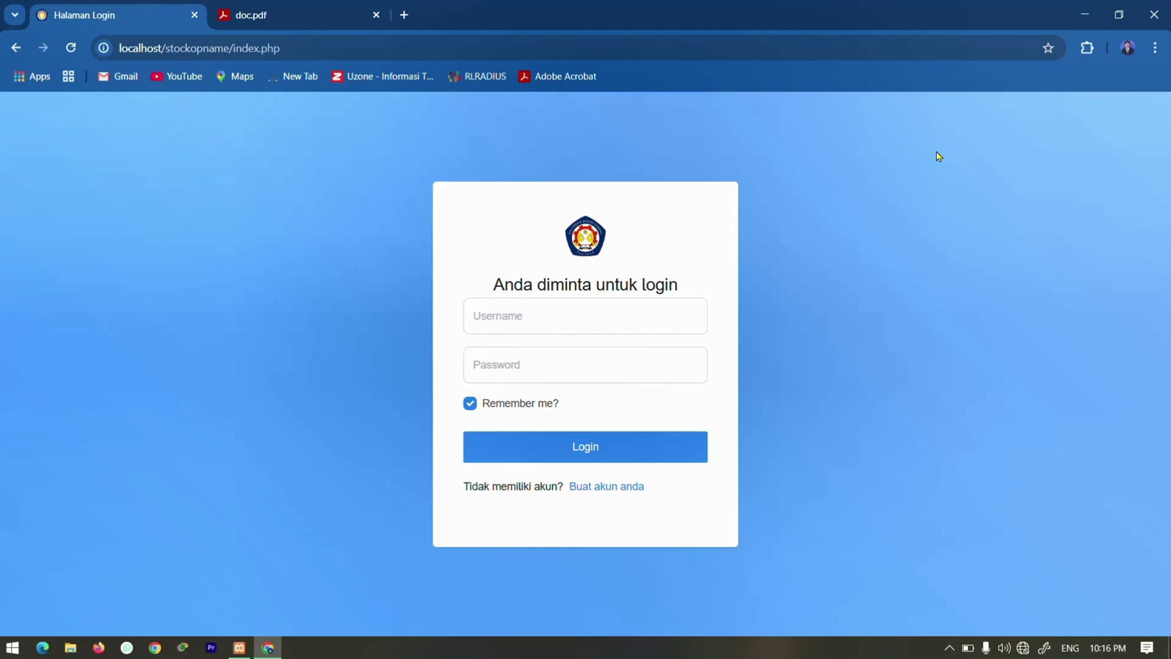
left_click(555, 312)
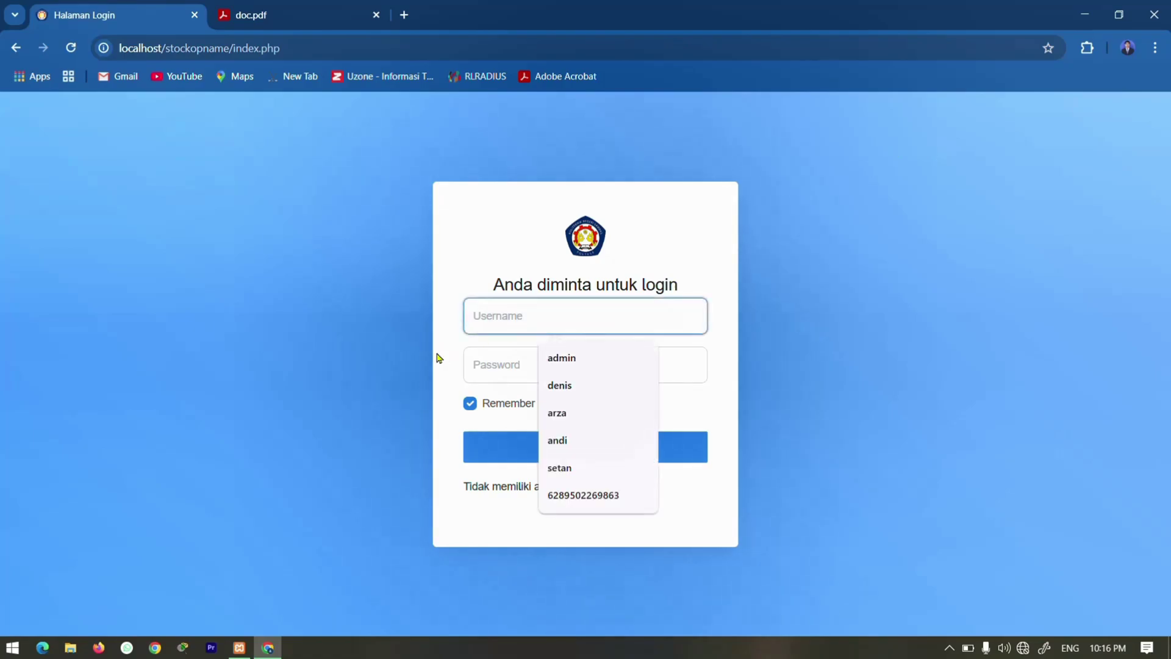
left_click(417, 335)
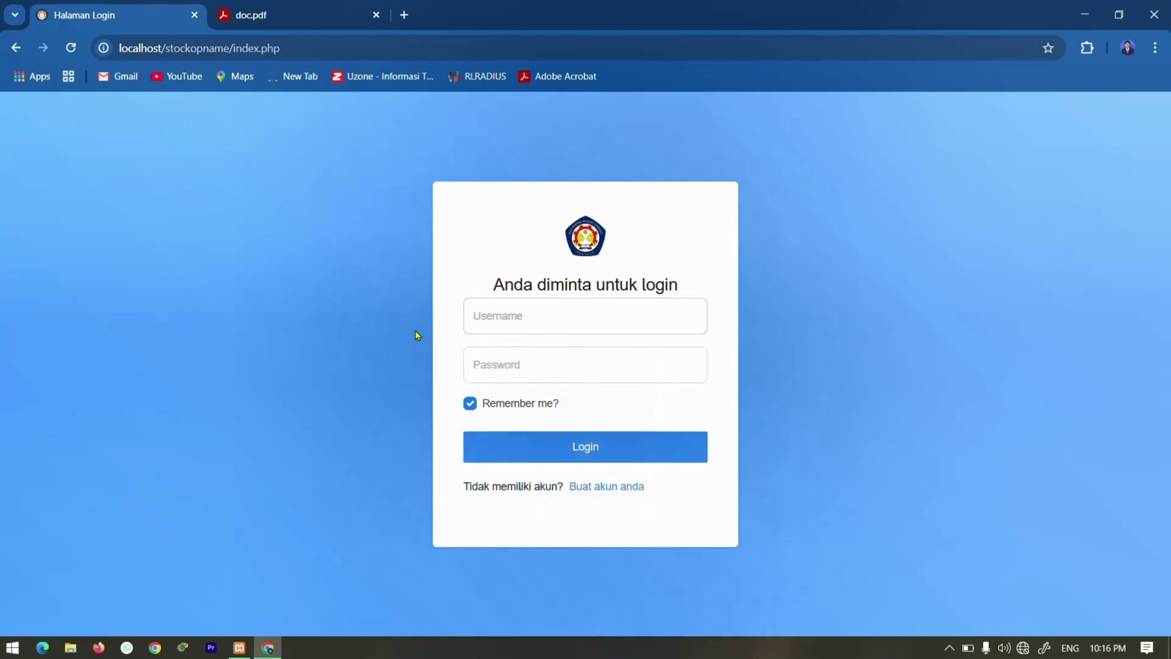
left_click(605, 488)
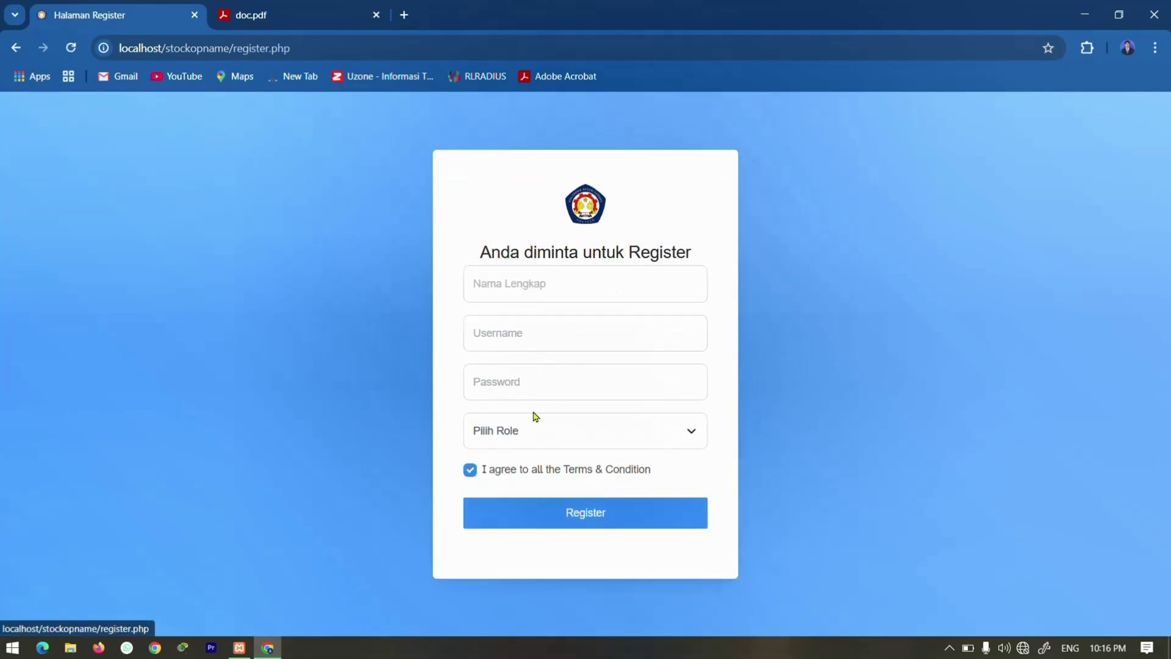
Register an account with a full name, username, password and the User role.
left_click(518, 302)
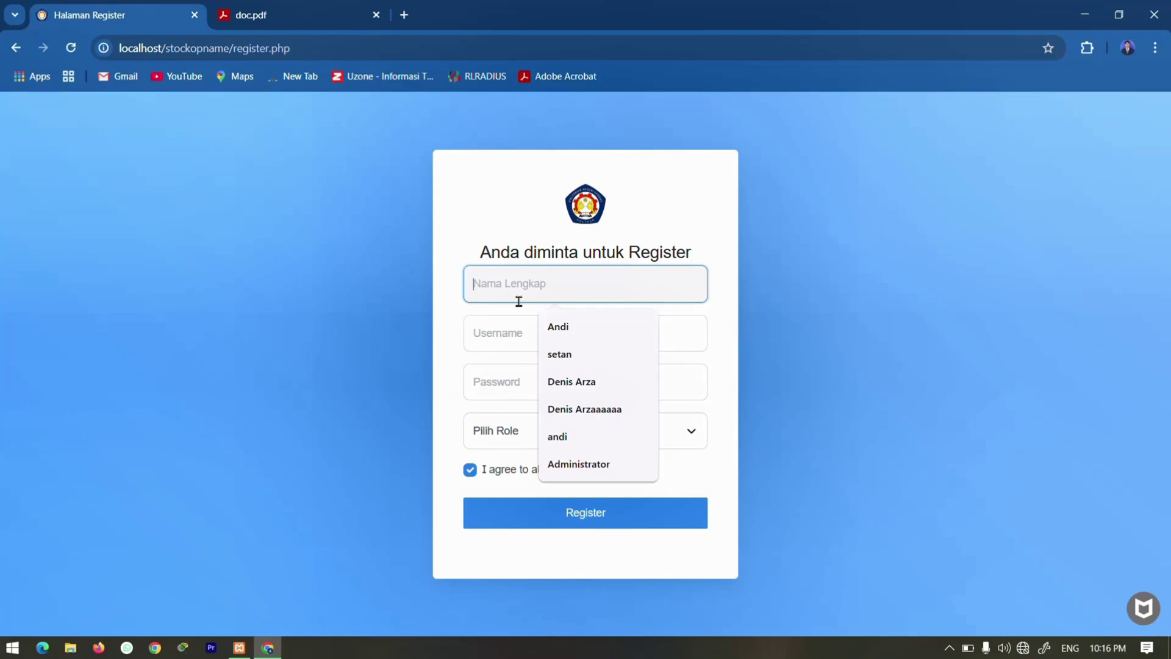
type("Andi")
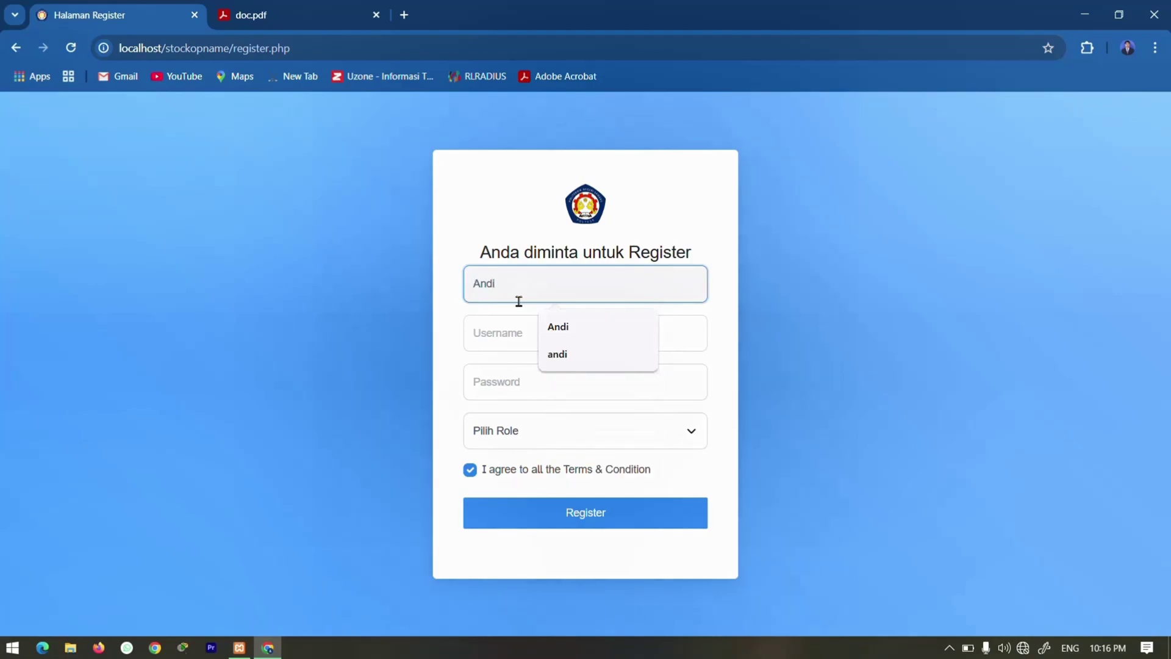
left_click(481, 332)
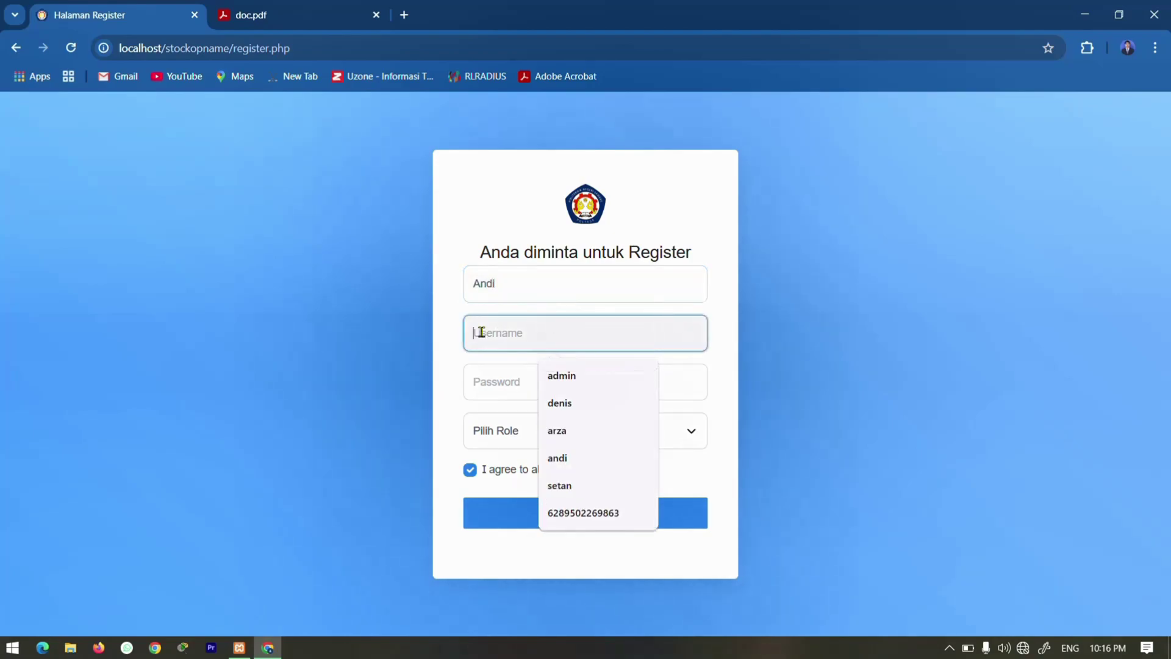
type("andi")
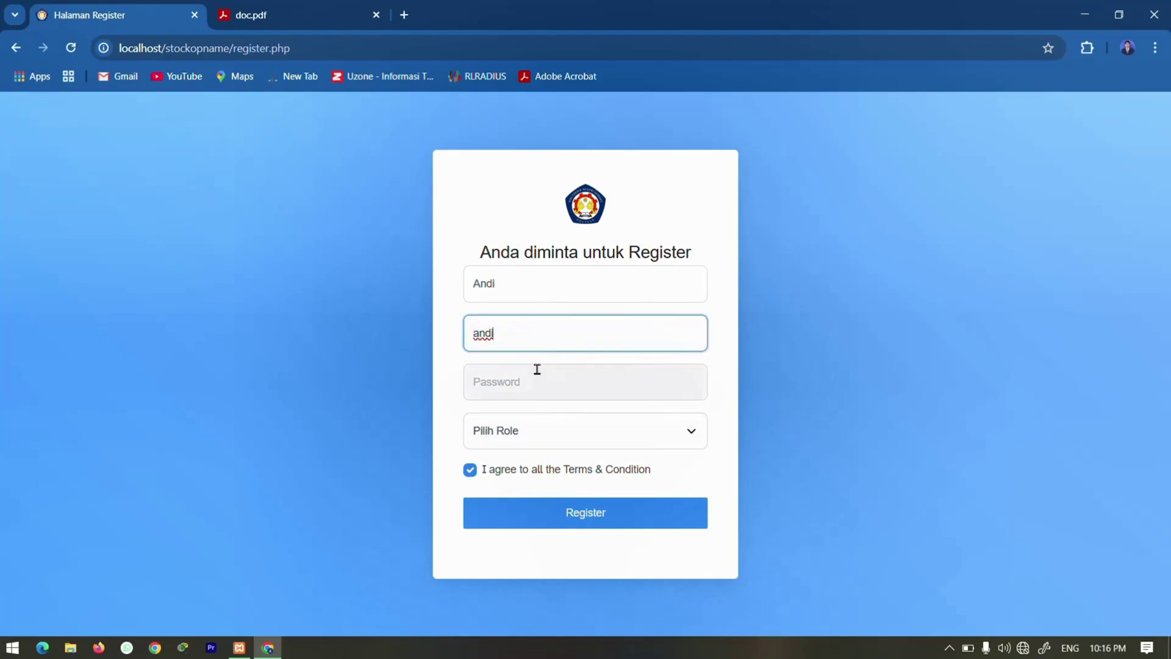
left_click(538, 377)
type("a")
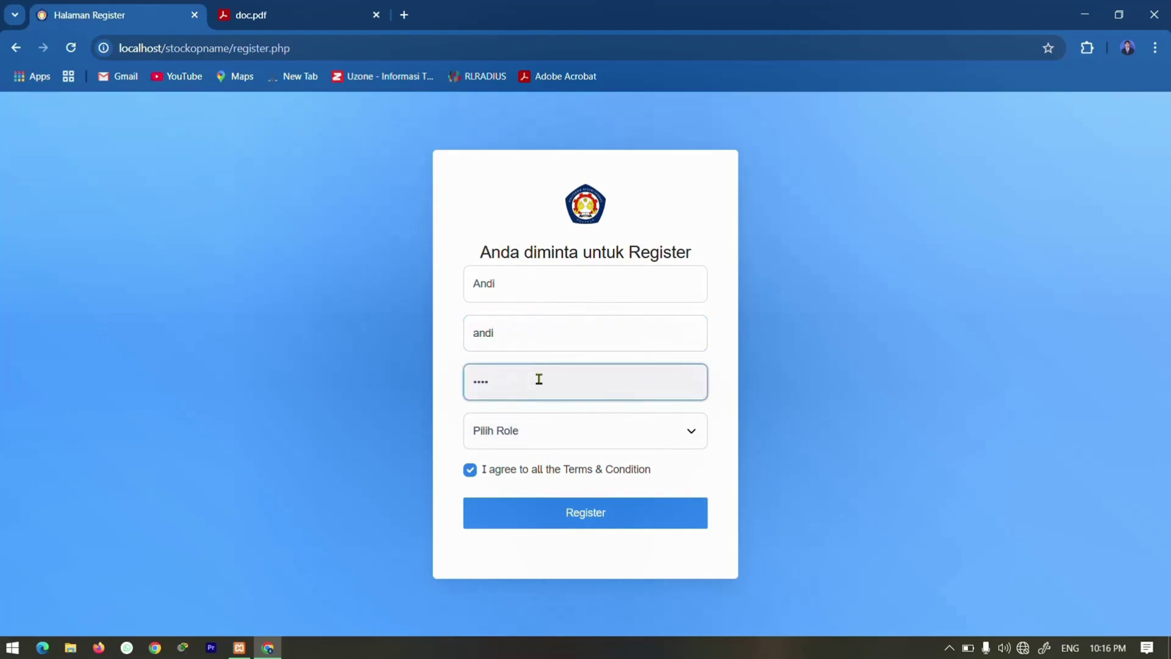
left_click(576, 443)
key("Down")
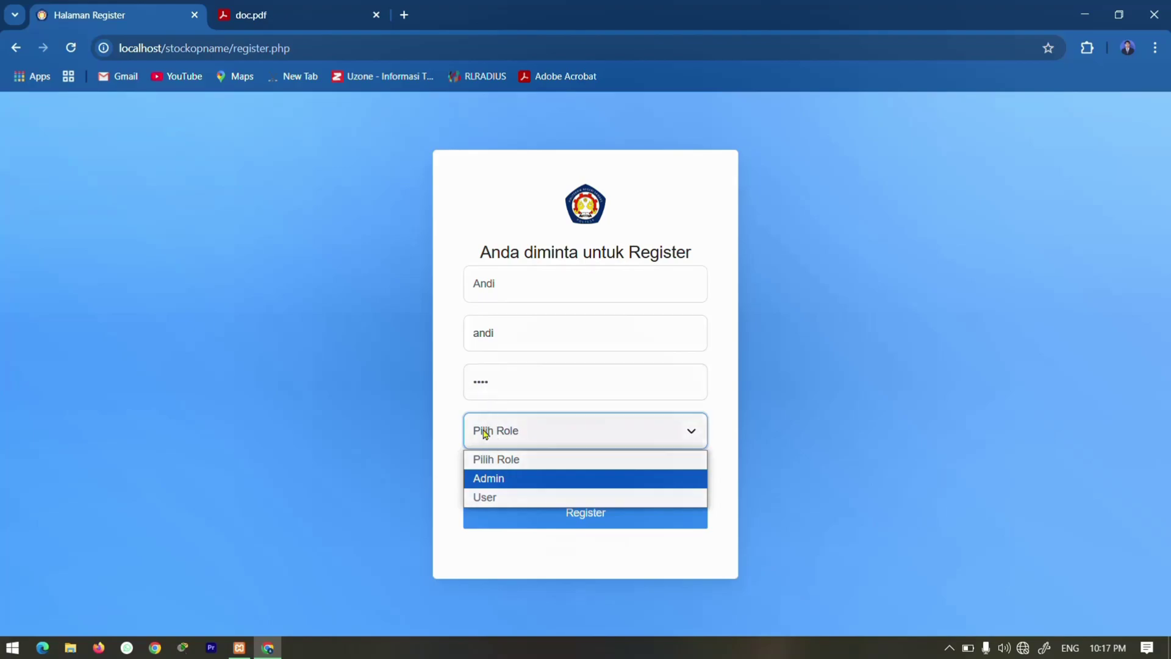
left_click(477, 497)
left_click(470, 469)
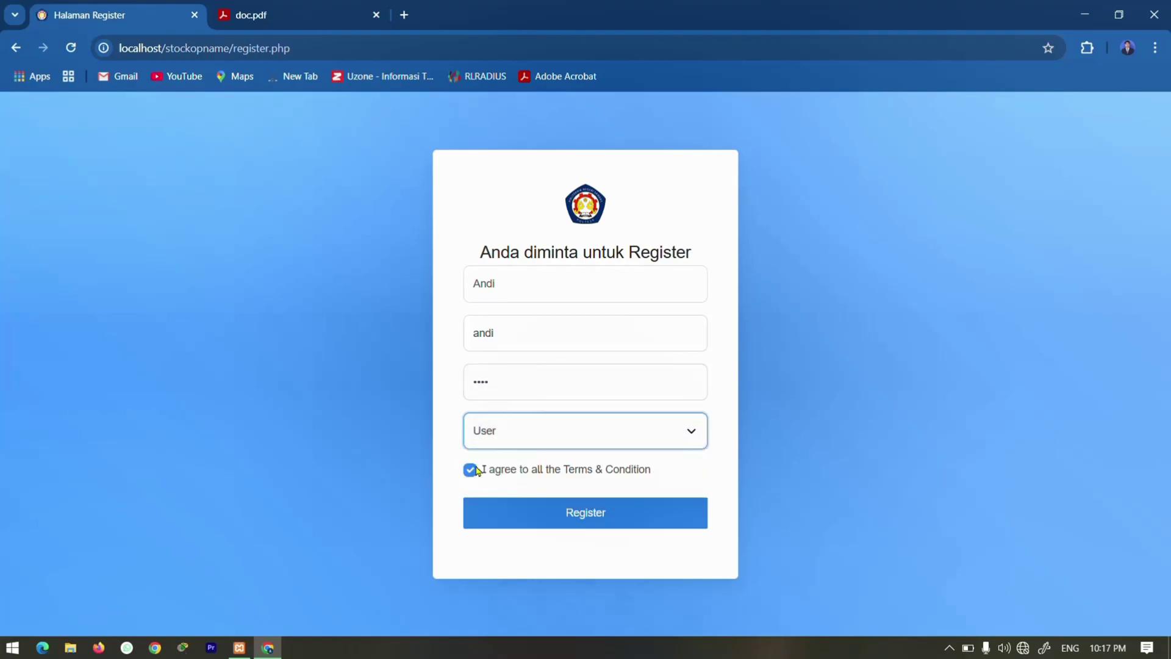
left_click(580, 515)
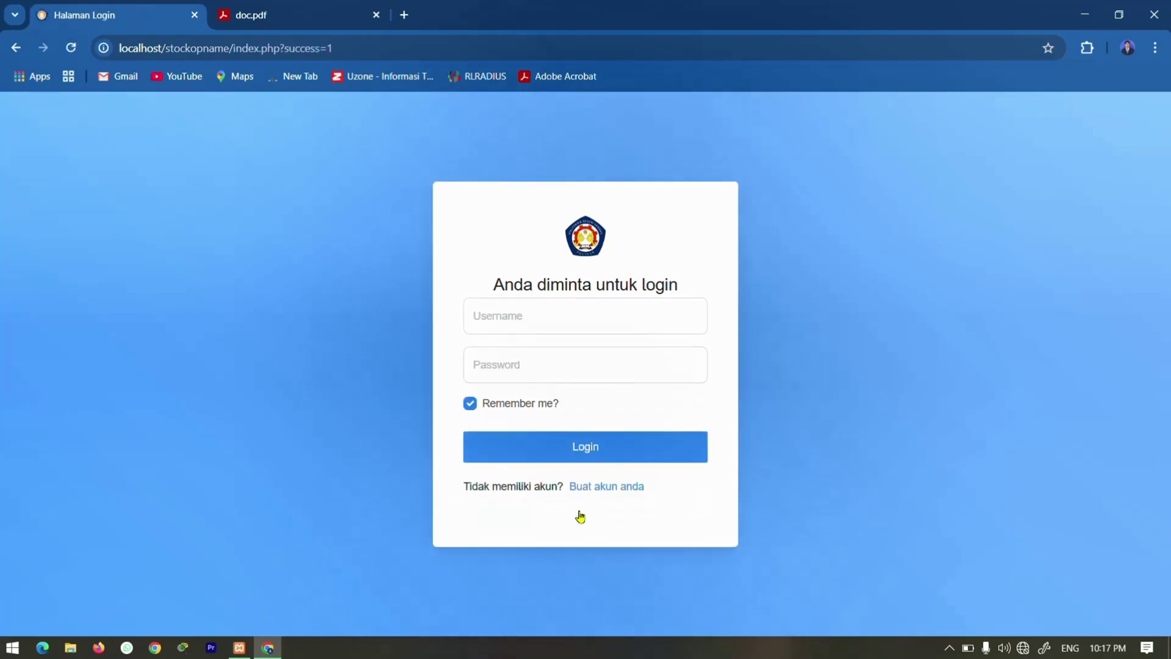
Log in with the new user's username and password and open Pengajuan Barang.
left_click(532, 318)
type("andi")
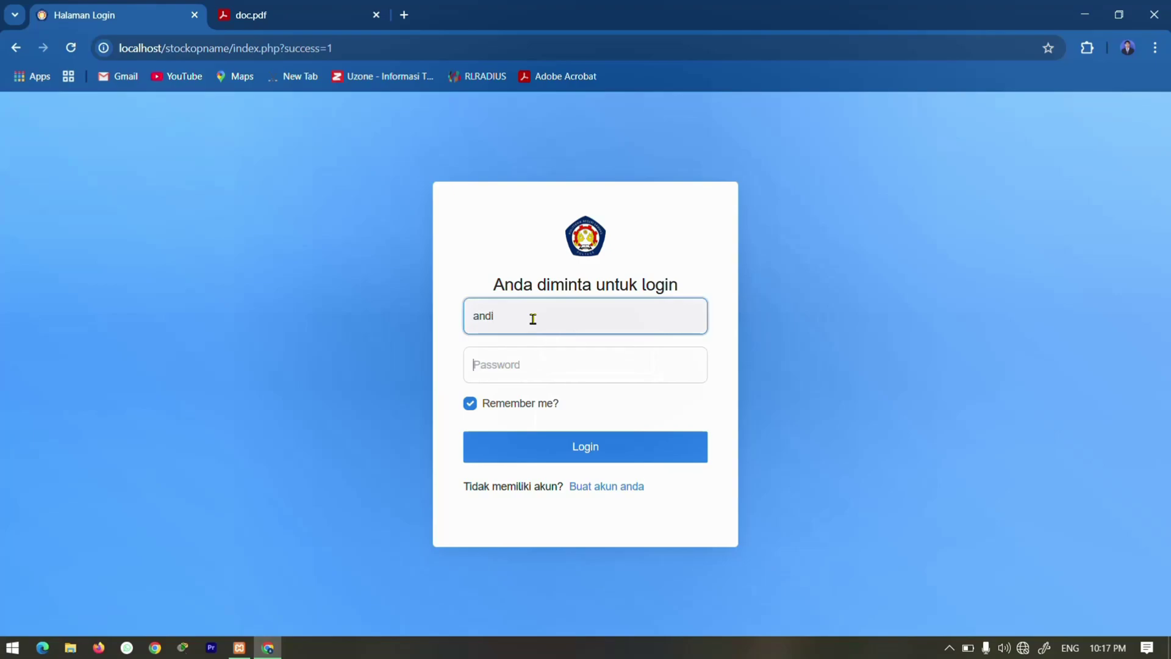
key("Tab")
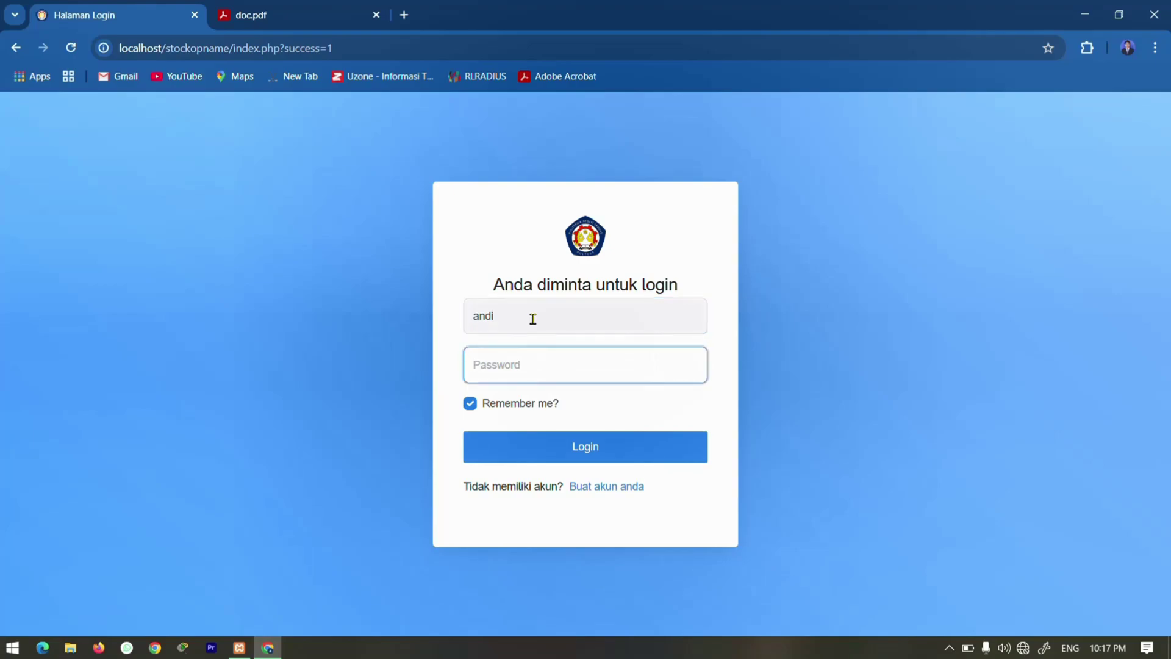
type("12")
key("Return")
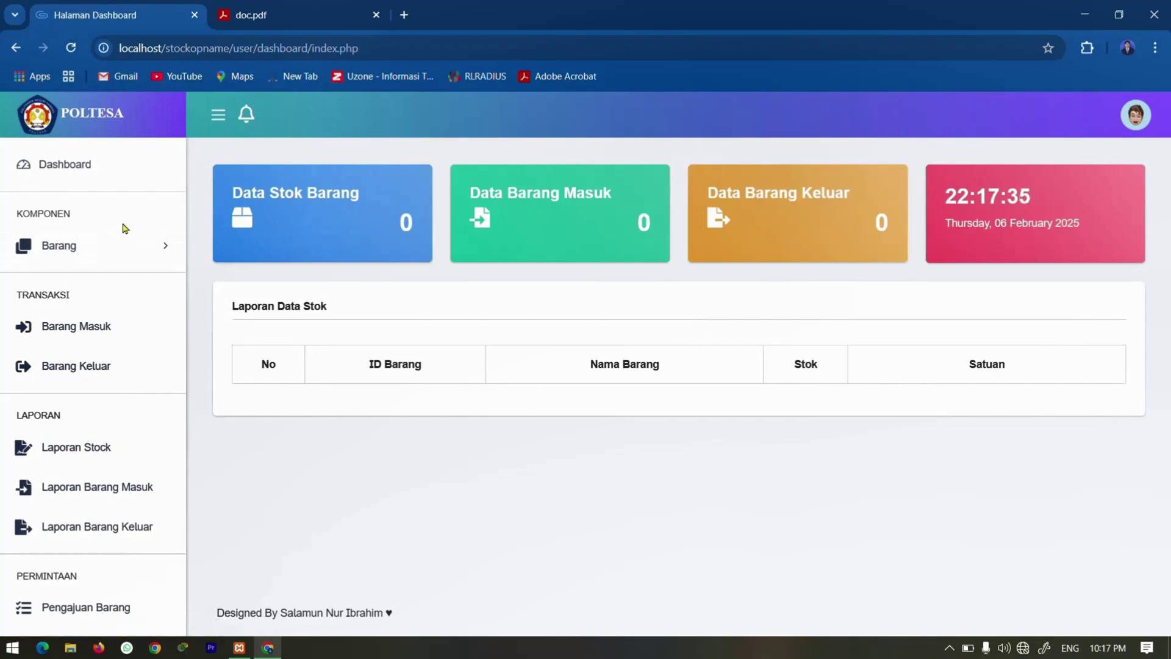
left_click(110, 616)
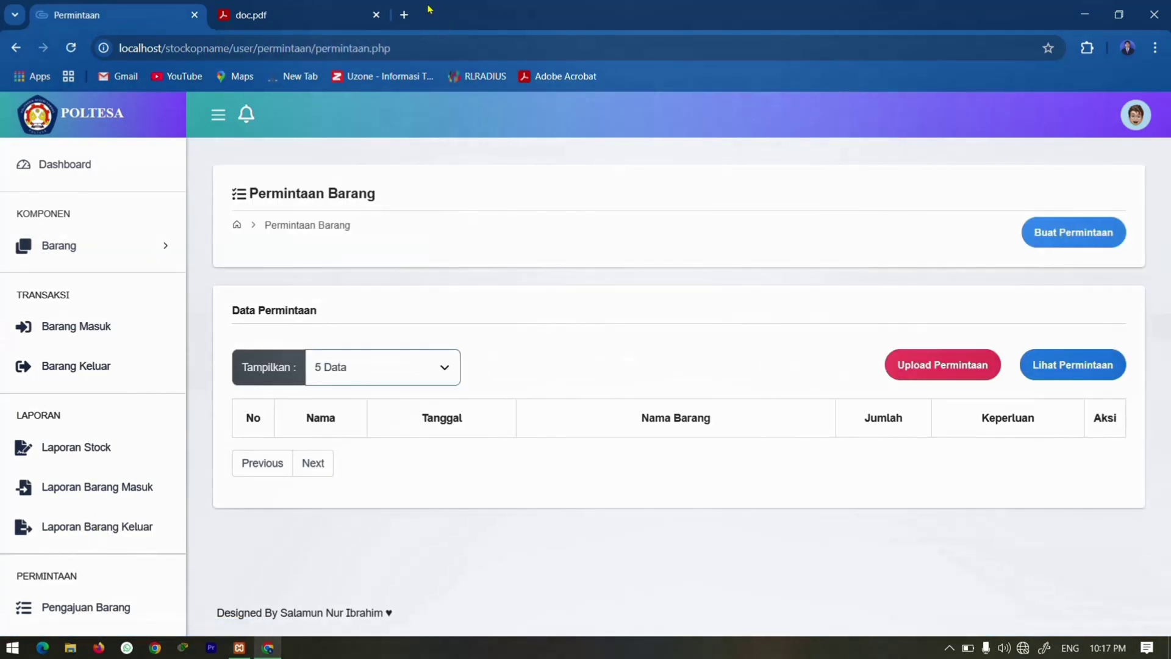
Create a request for 2 B00001 Kertas HVS for 'Ngeprint' and add a second item row.
left_click(1040, 246)
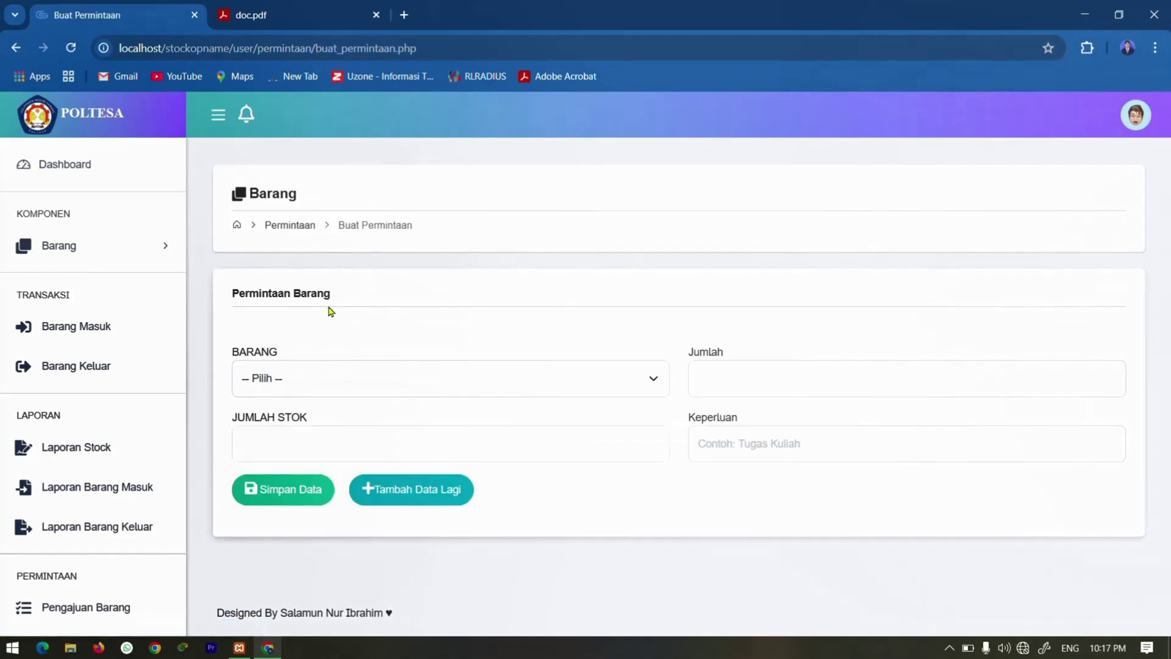
left_click(431, 396)
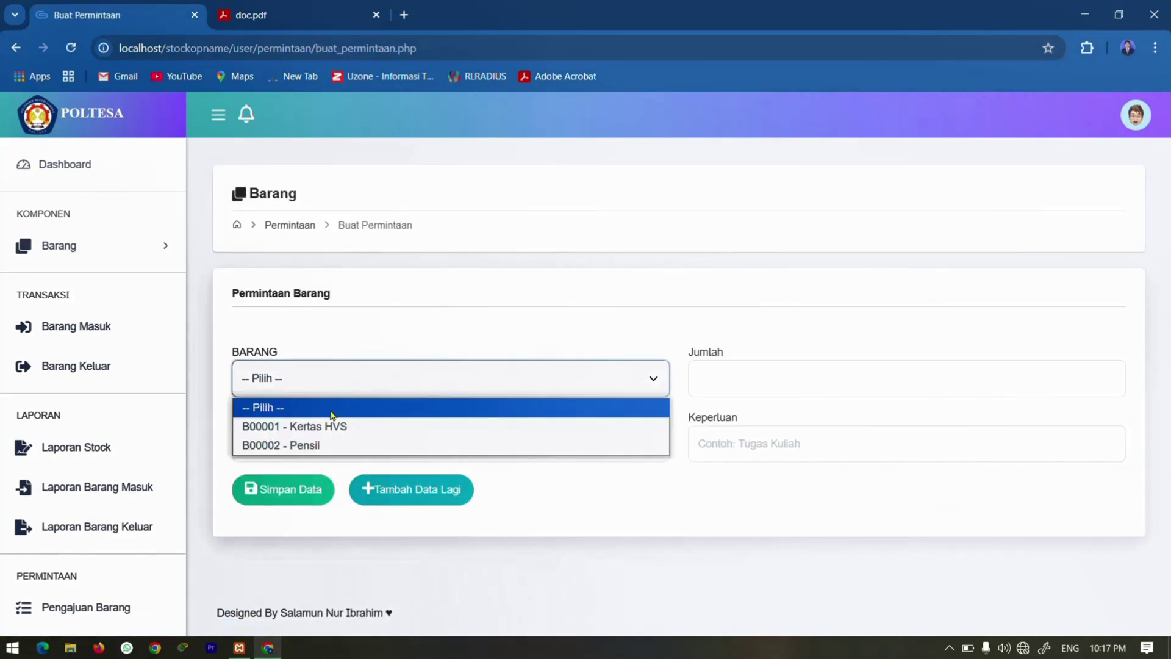
left_click(328, 426)
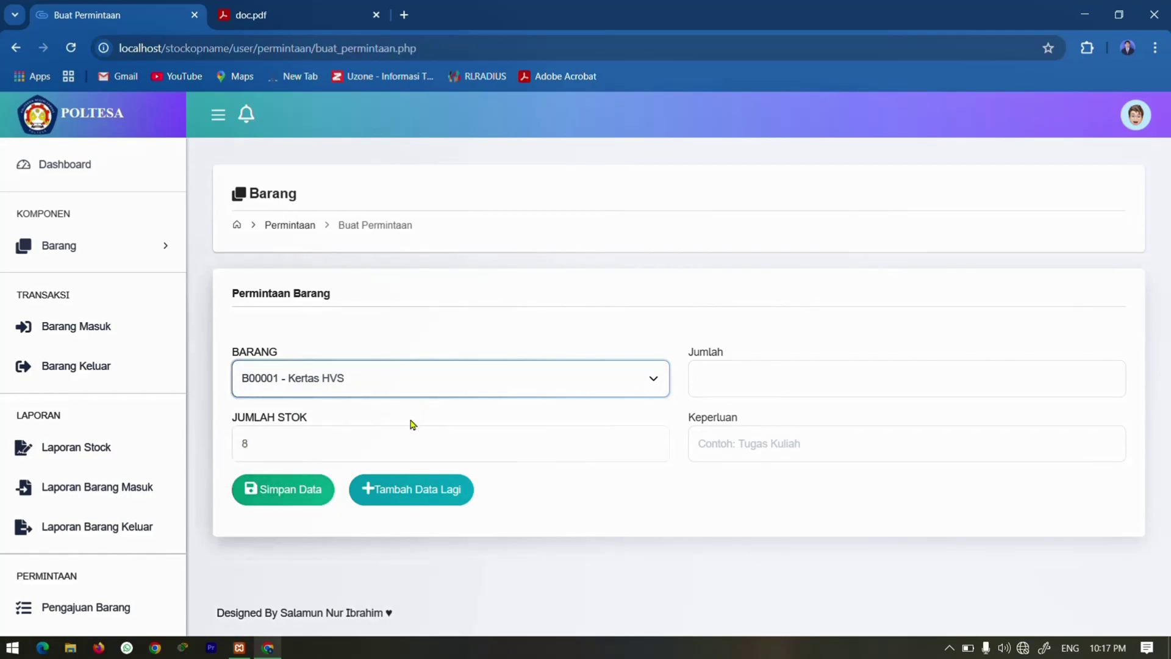
left_click(740, 373)
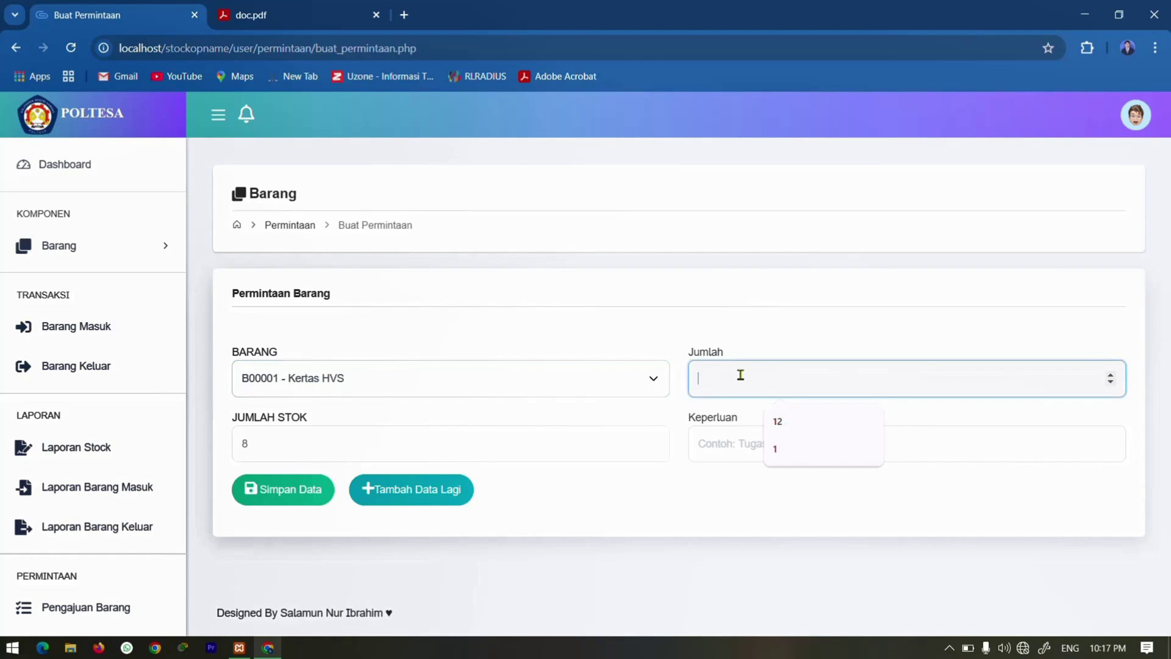
type("2")
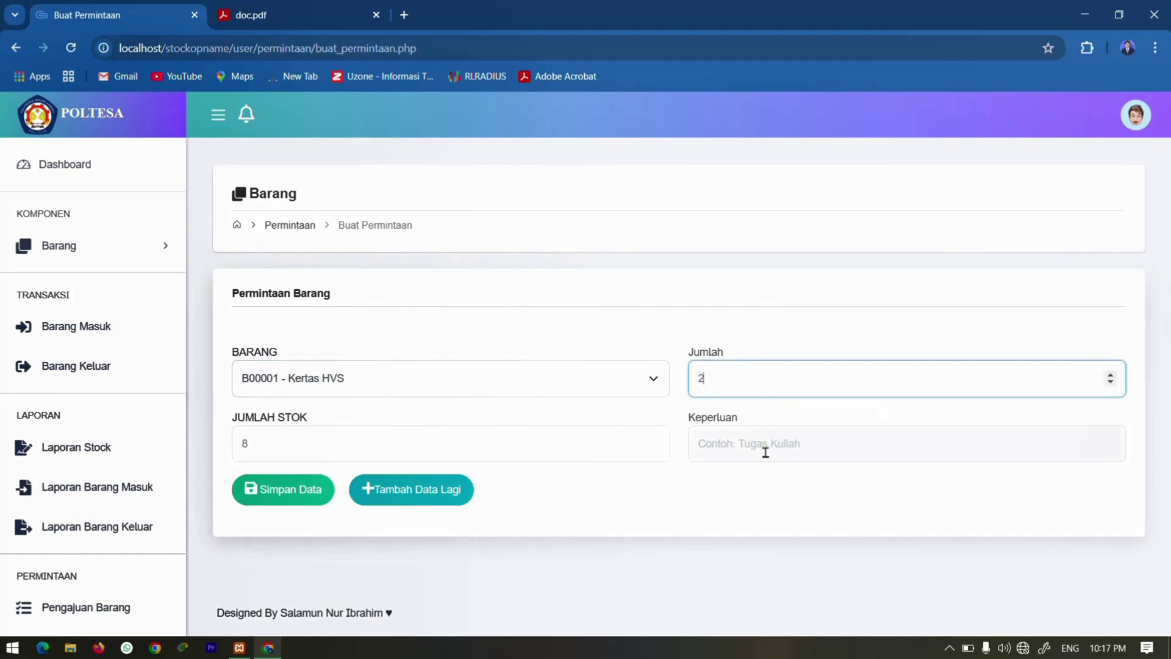
left_click(765, 451)
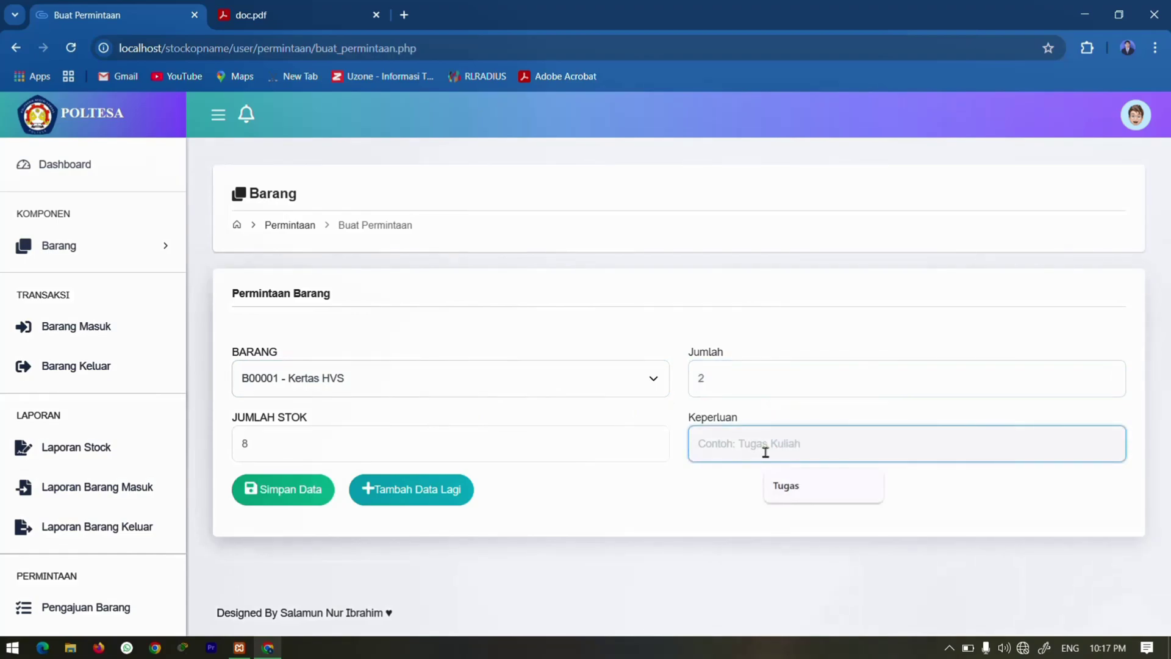
type("Ngeprint")
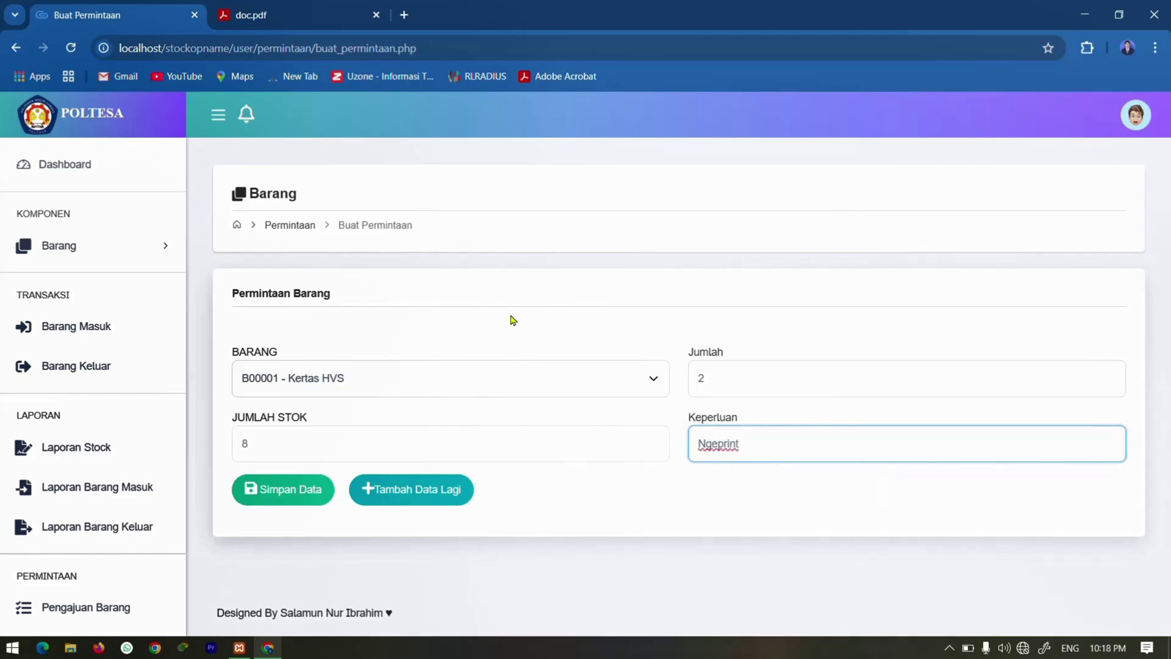
left_click(370, 491)
scroll(385, 451, "down", 2)
Fill the second line with 10 B00002 Pensil for 'Menulis' and save both request lines.
left_click(563, 409)
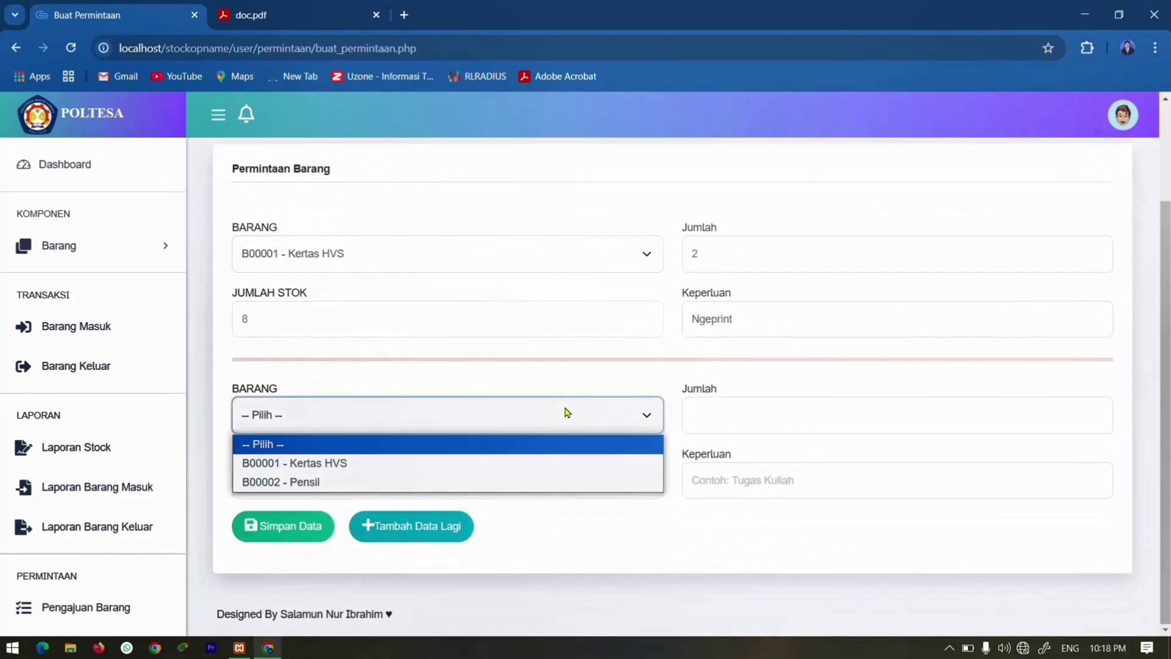
left_click(305, 482)
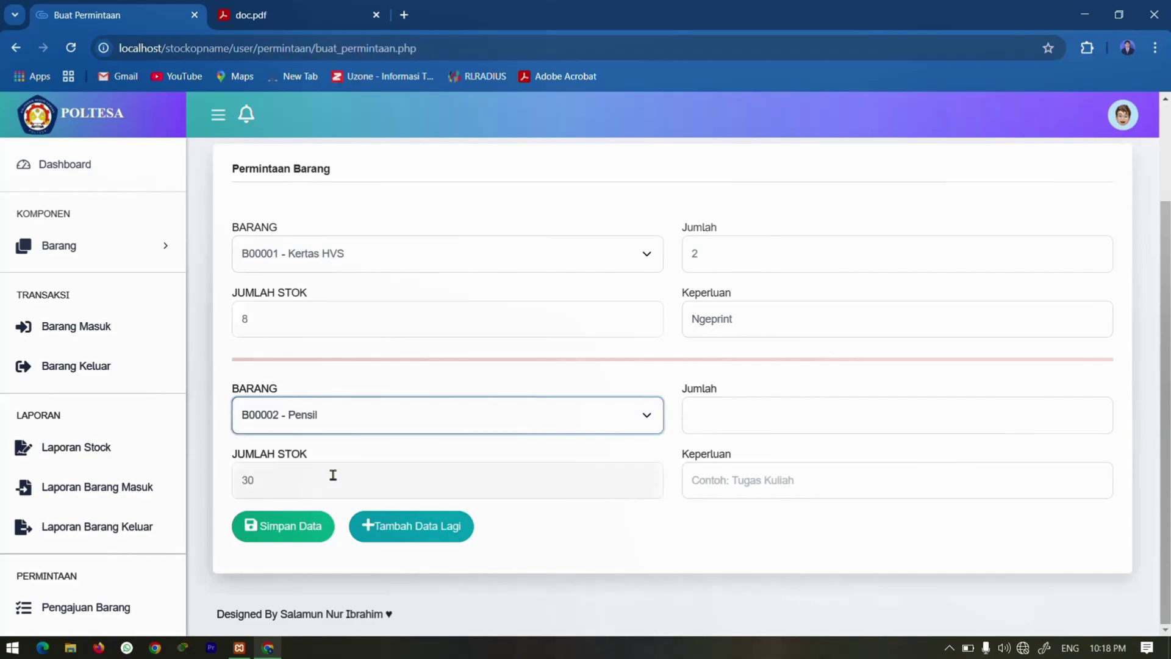
left_click(706, 413)
type("1")
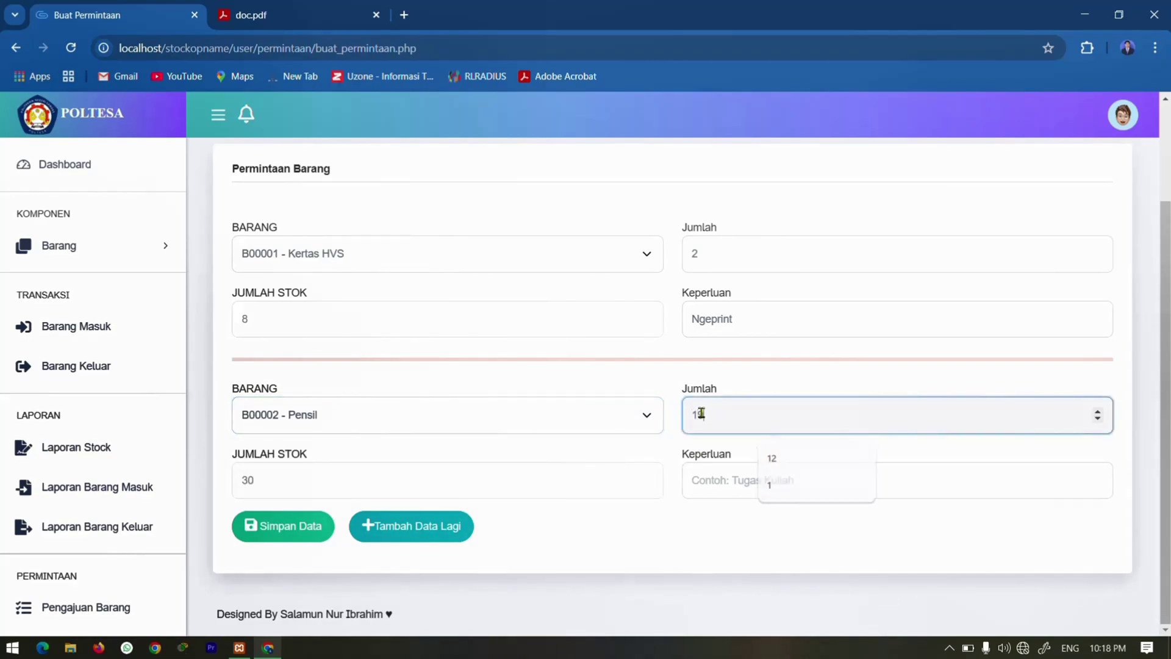
type("9")
left_click(817, 484)
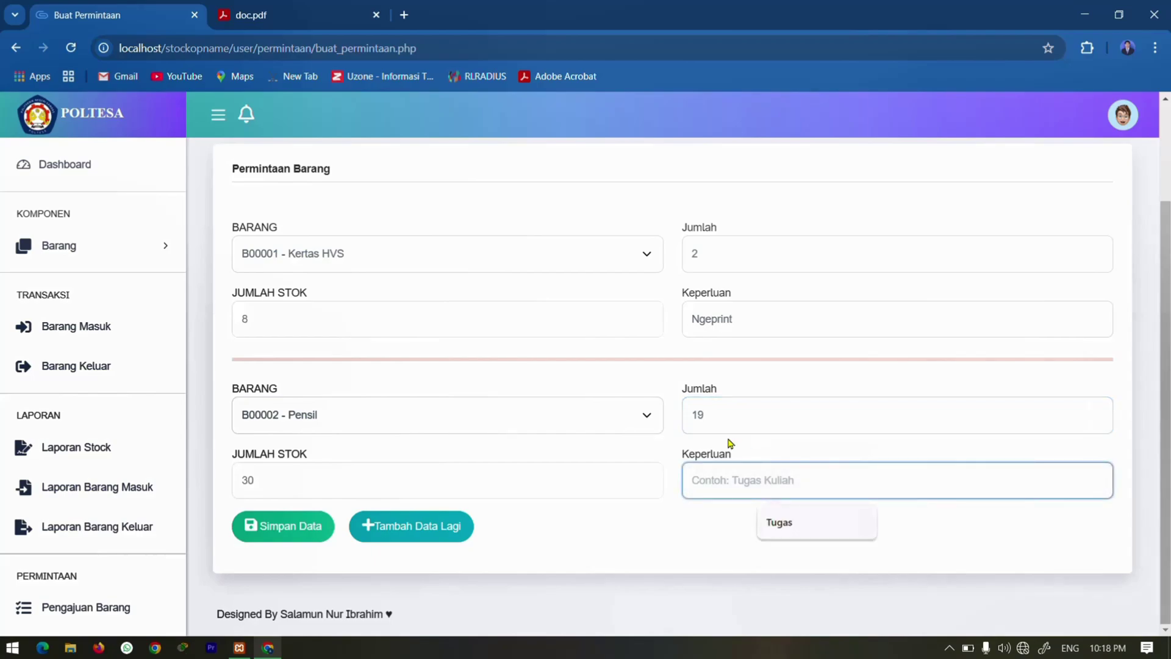
left_click(732, 416)
key("BackSpace")
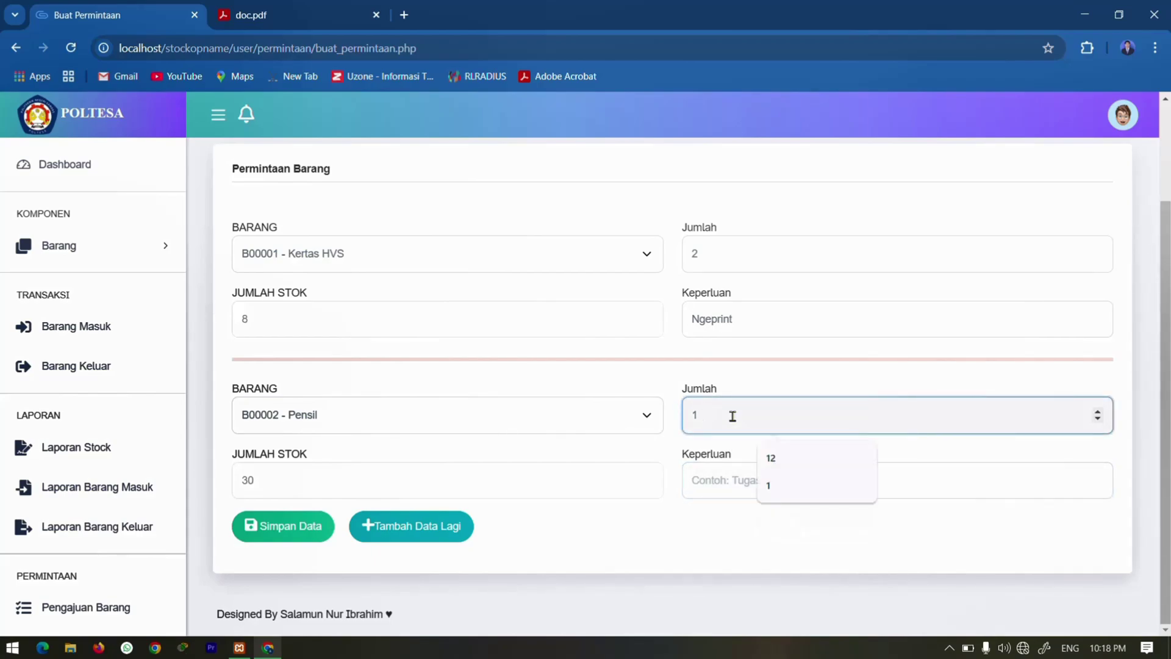
type("0")
left_click(747, 488)
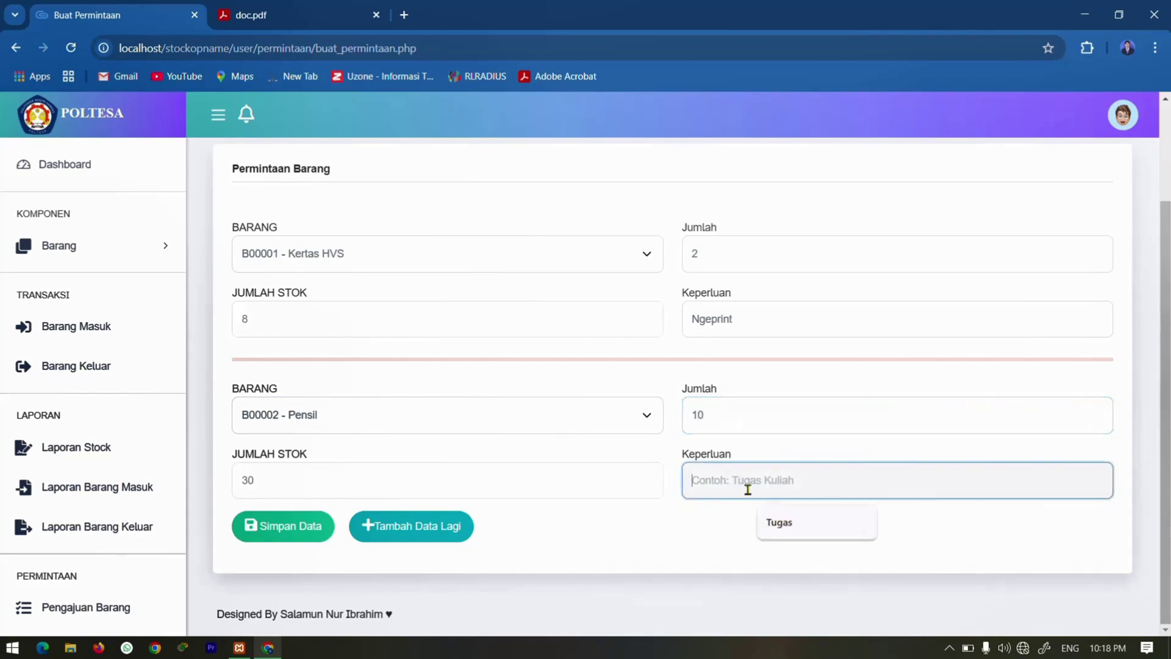
type("Menuli")
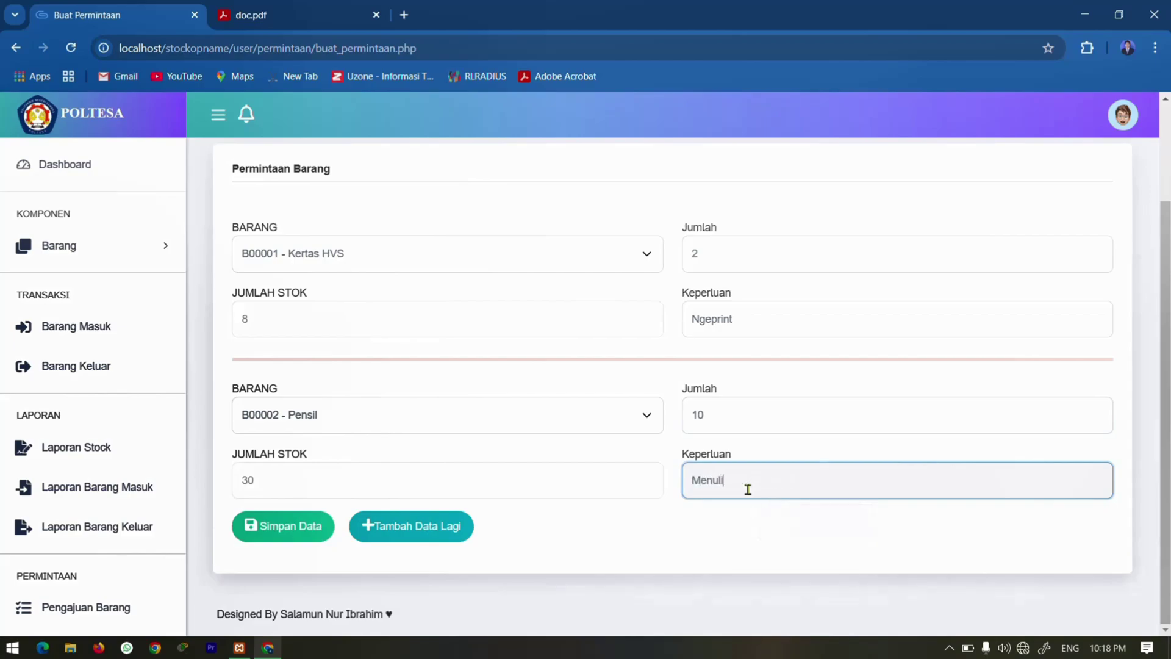
type("s")
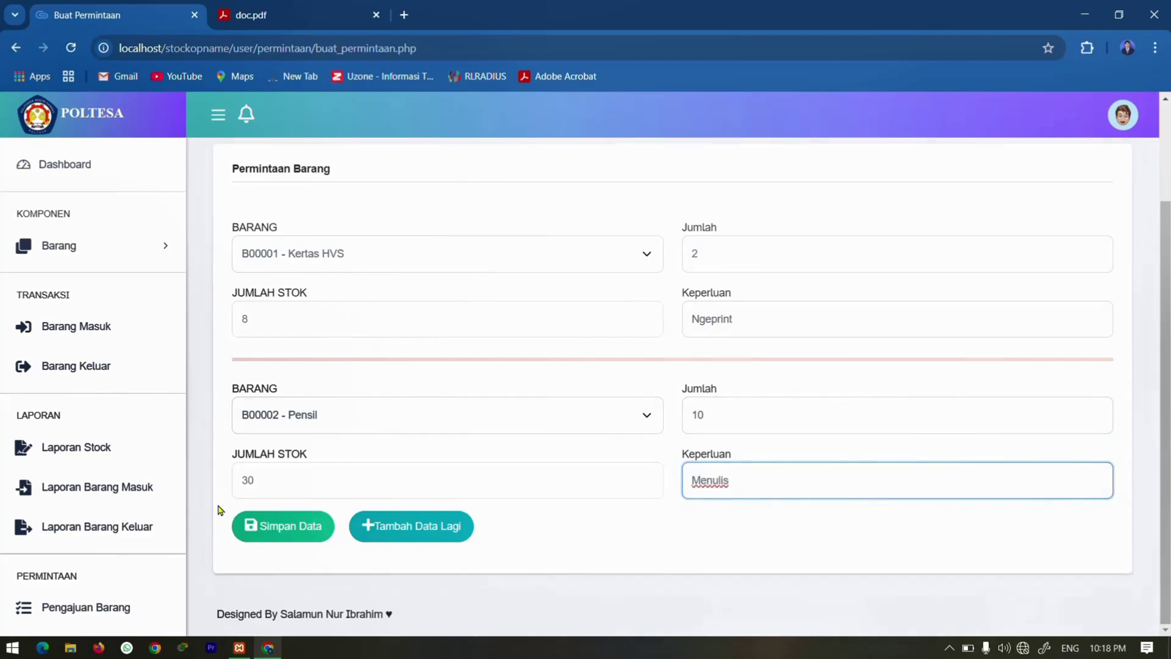
left_click(245, 527)
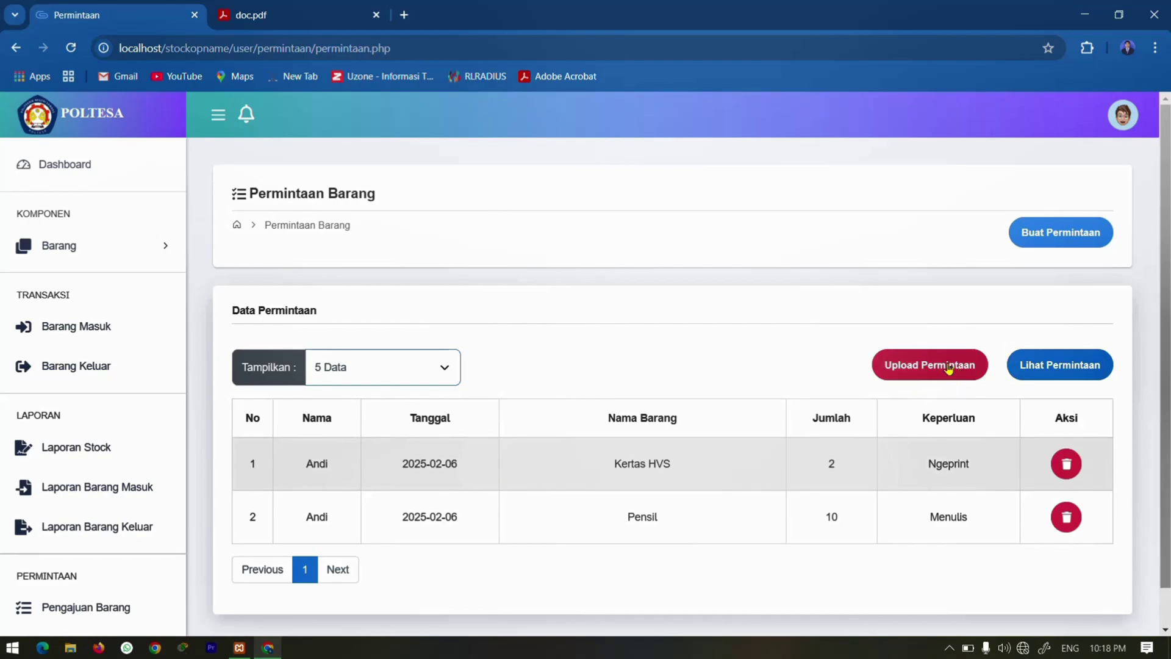
Upload the Kertas HVS and Pensil requests, confirming and dismissing the success alert.
left_click(909, 369)
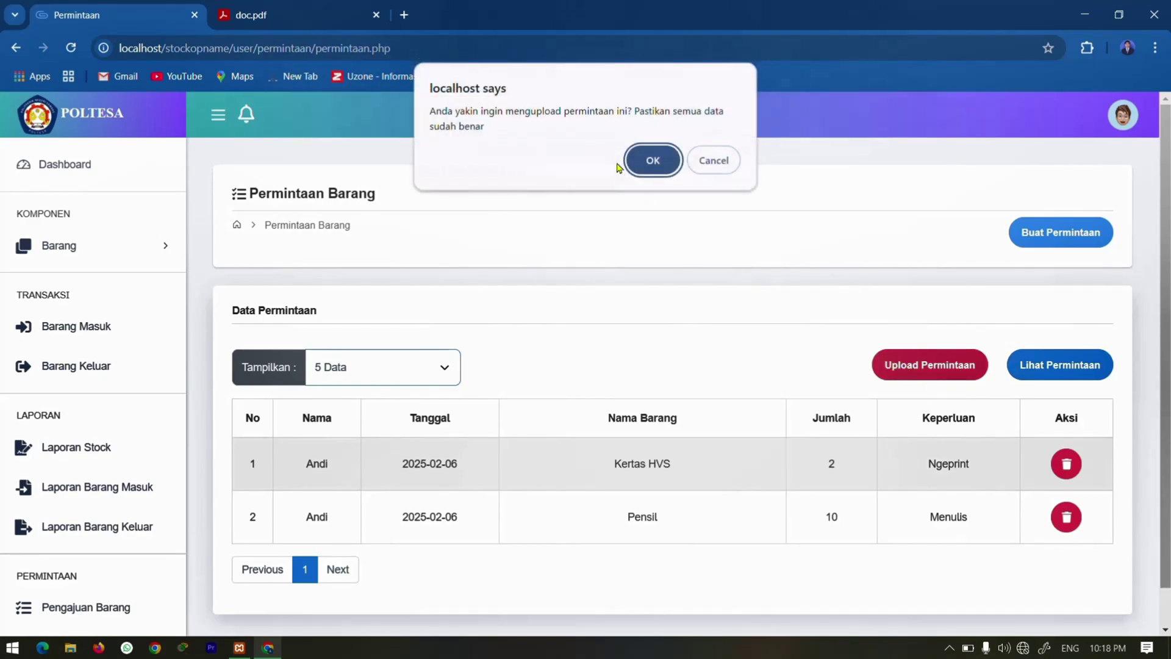
left_click(639, 164)
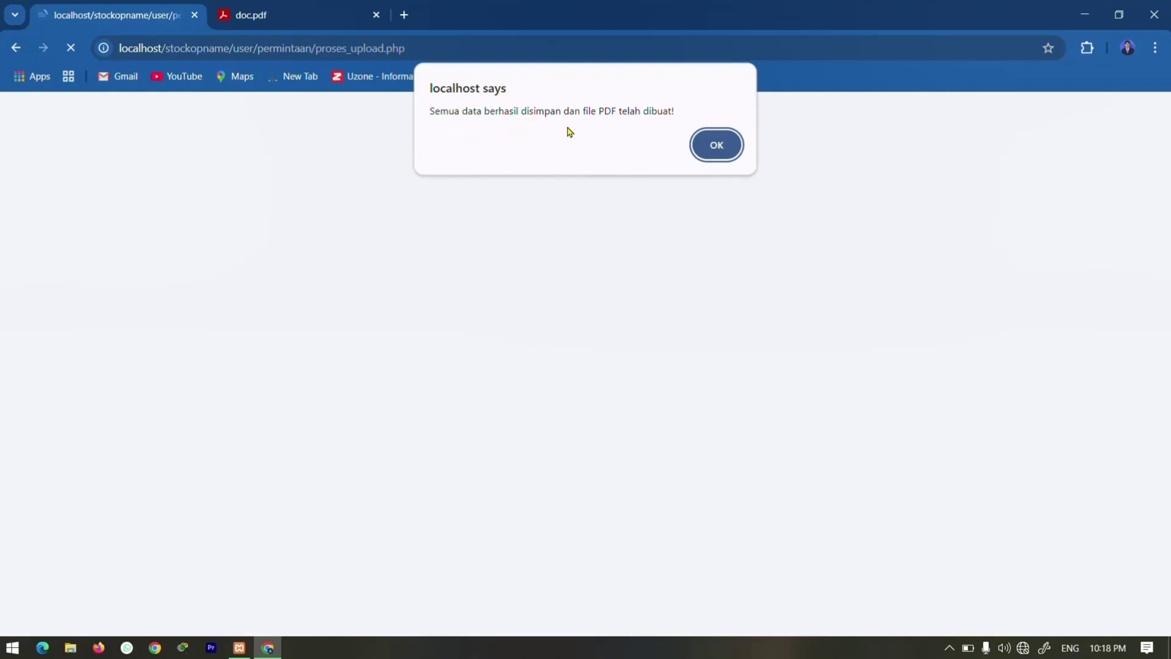
left_click(728, 146)
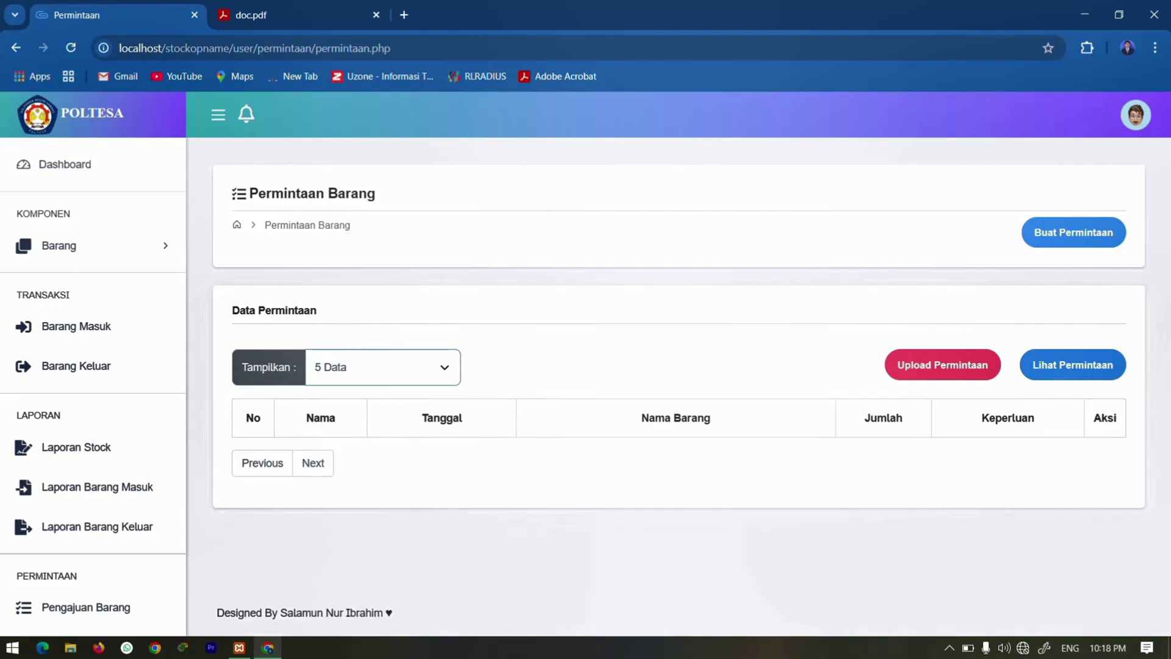
left_click(1135, 116)
Log out of the user account and sign back in with the administrator credentials.
left_click(928, 225)
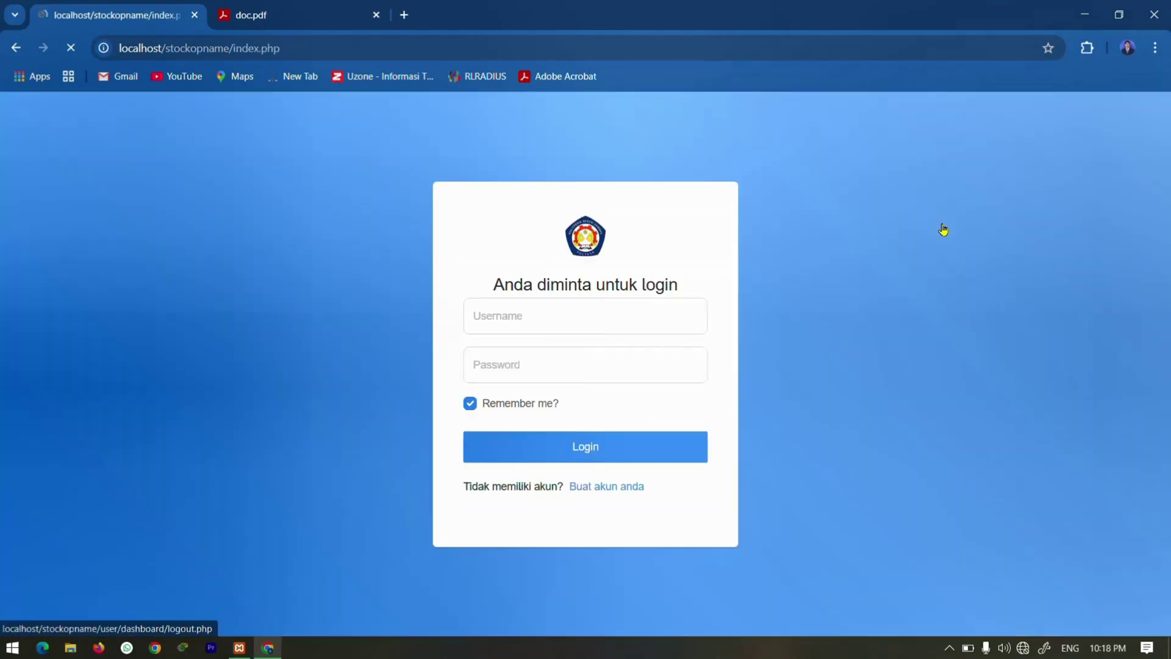
left_click(505, 303)
type("admin")
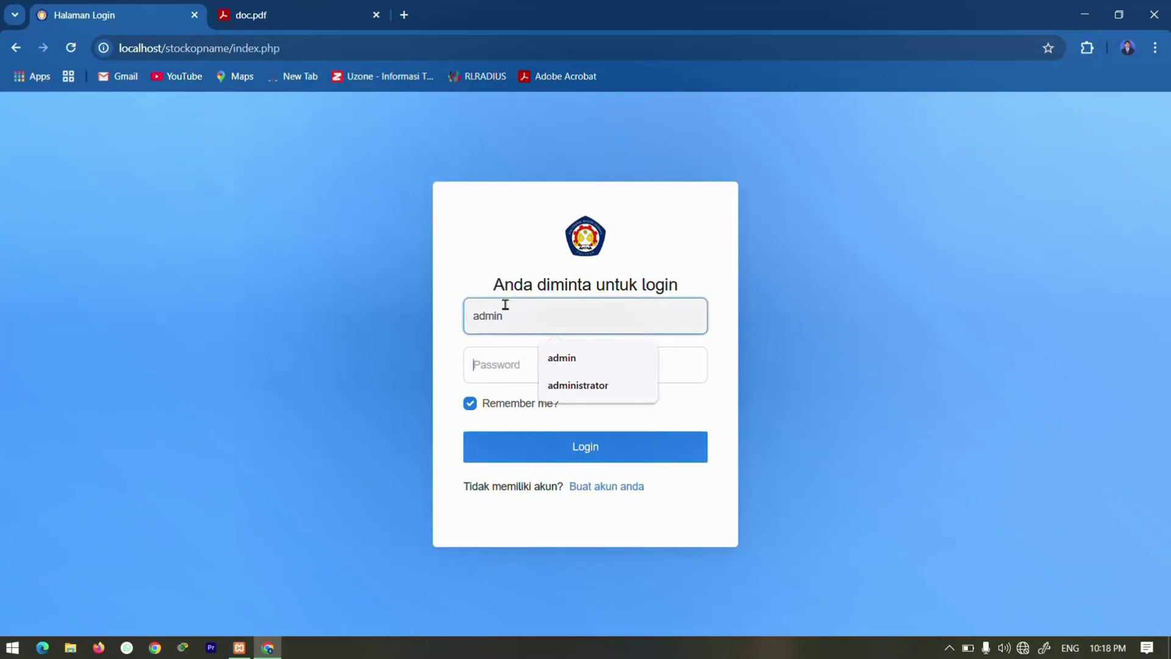
key("Tab")
type("admi")
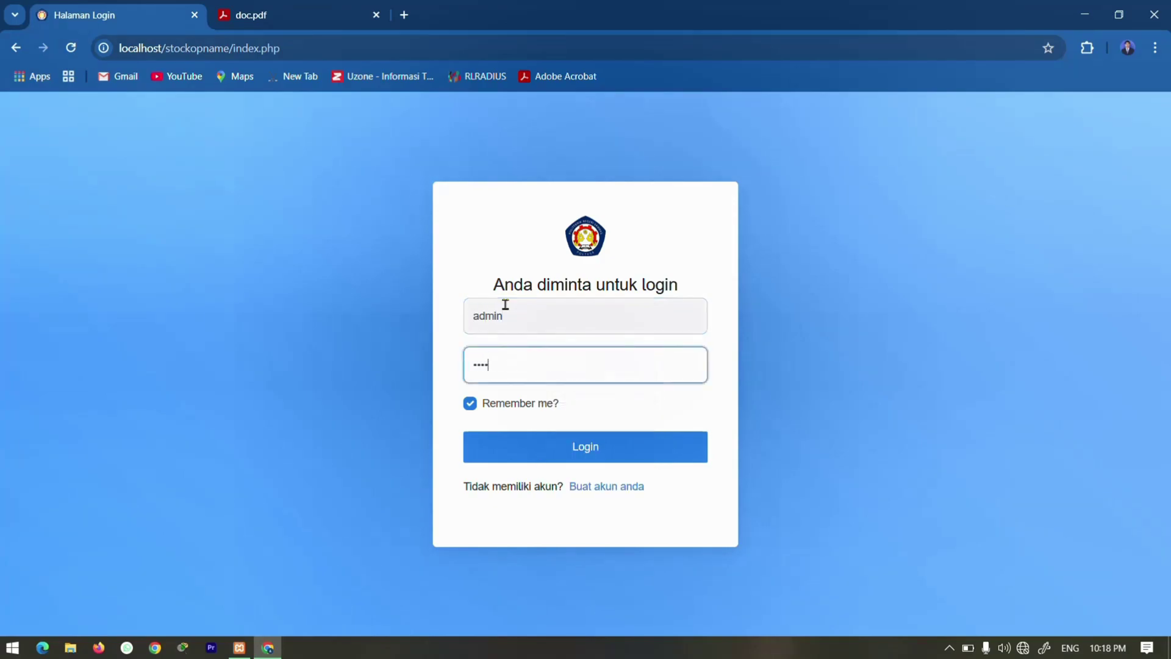
key("Return")
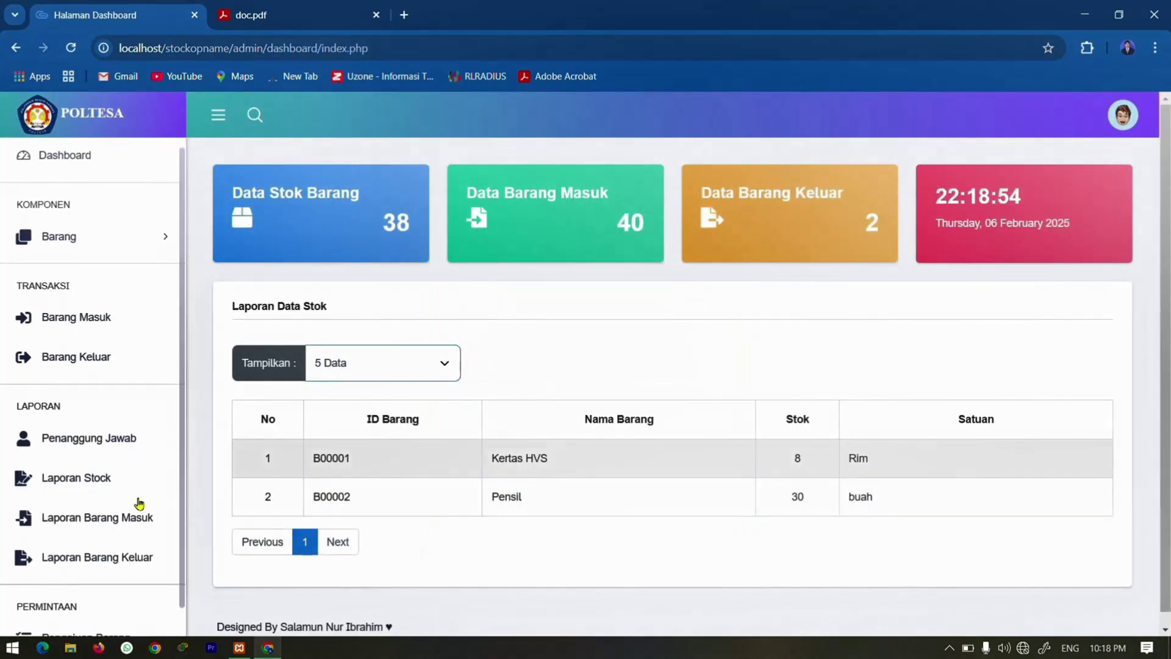
Open the user's 2025-02-06 request letter PDF from the Pengajuan Barang list.
left_click(107, 614)
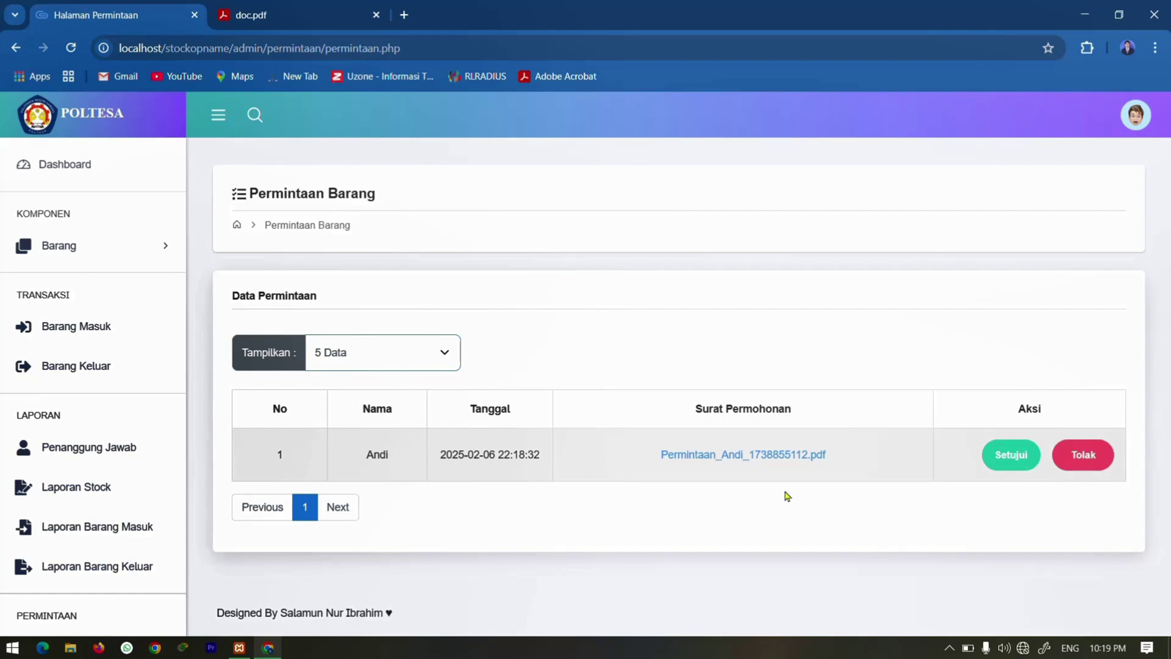
left_click(752, 461)
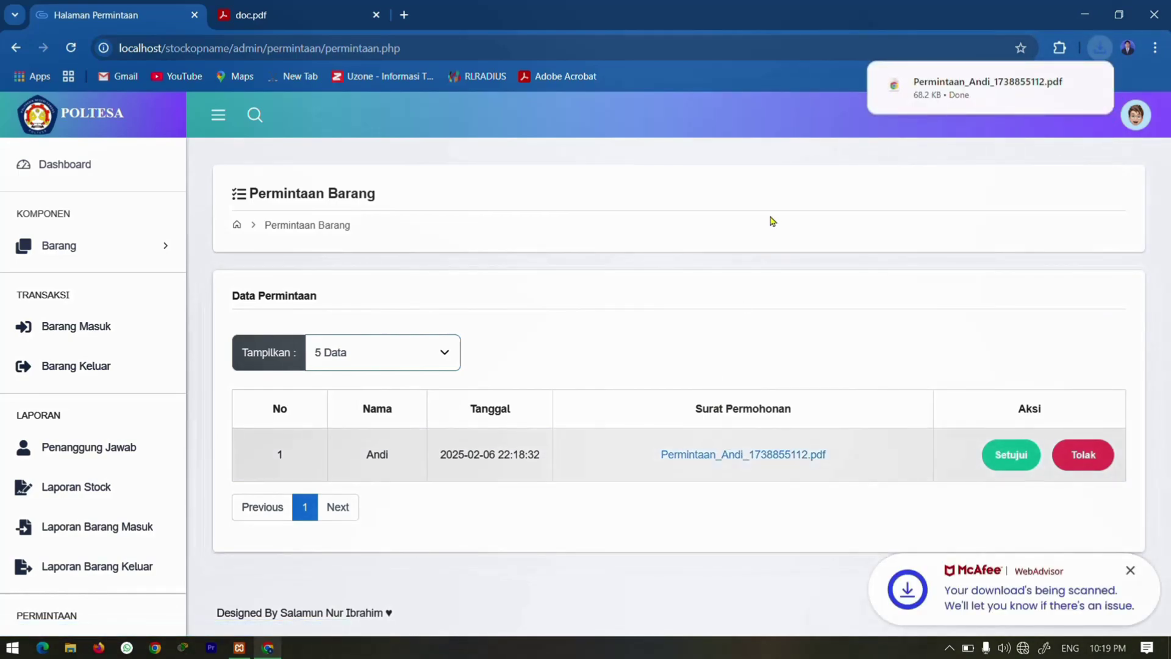
left_click(931, 86)
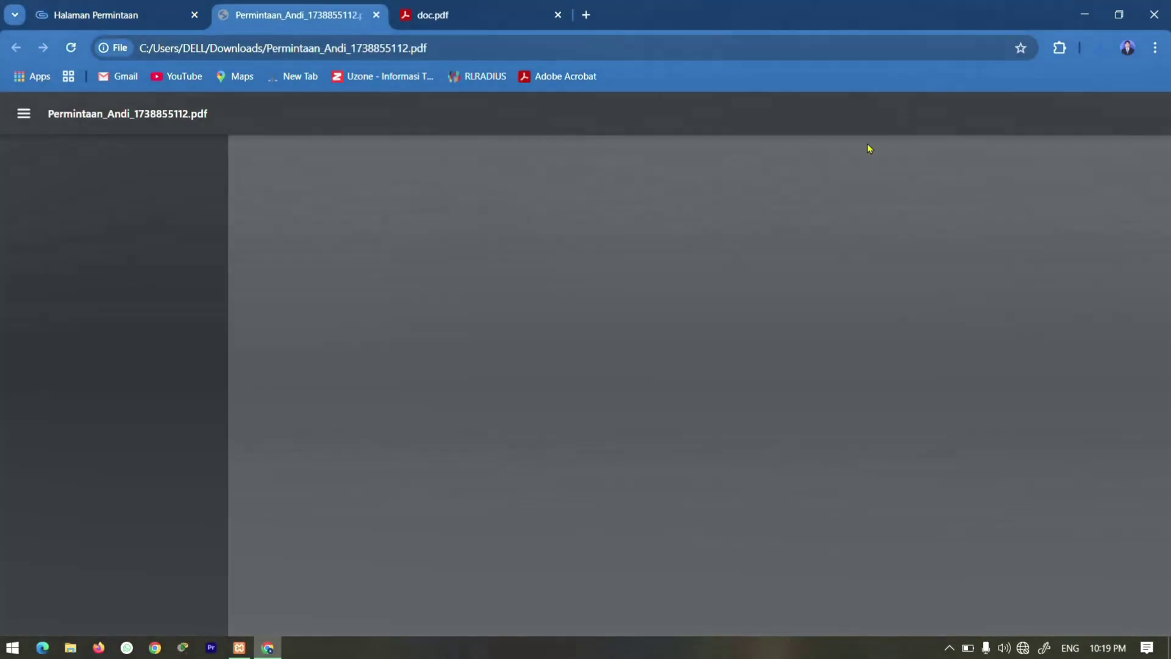
Scroll through the Kertas HVS and Pensil request PDF, then go back to Halaman Permintaan.
scroll(673, 324, "down", 1)
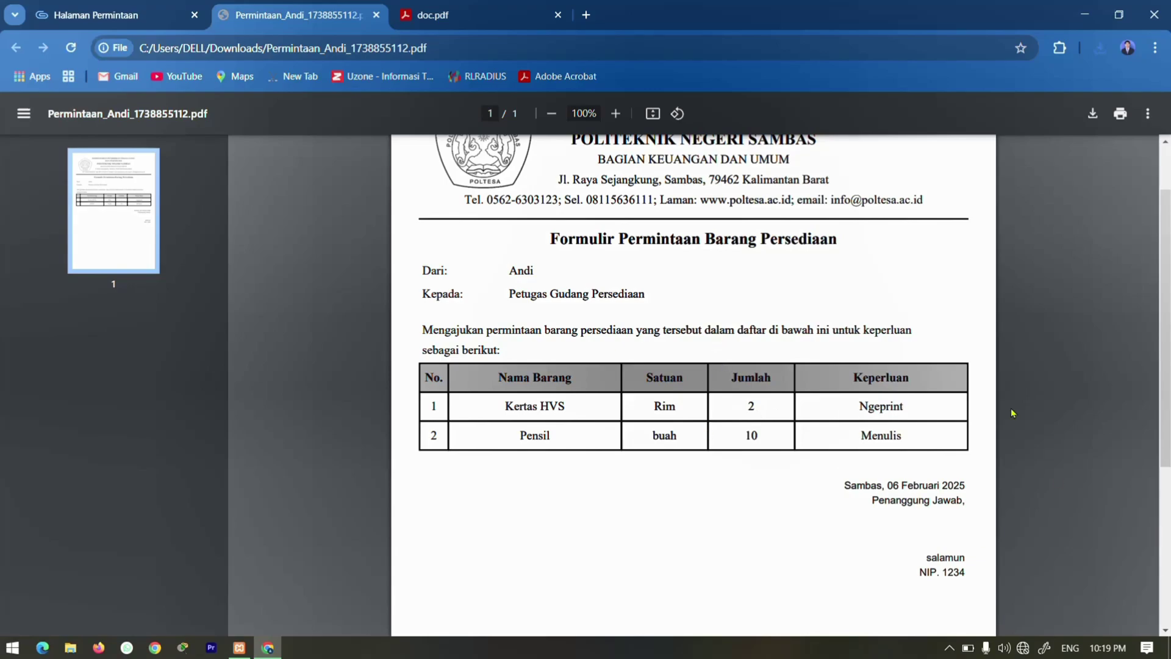
scroll(1013, 413, "down", 3)
key("ctrl+shift+Tab")
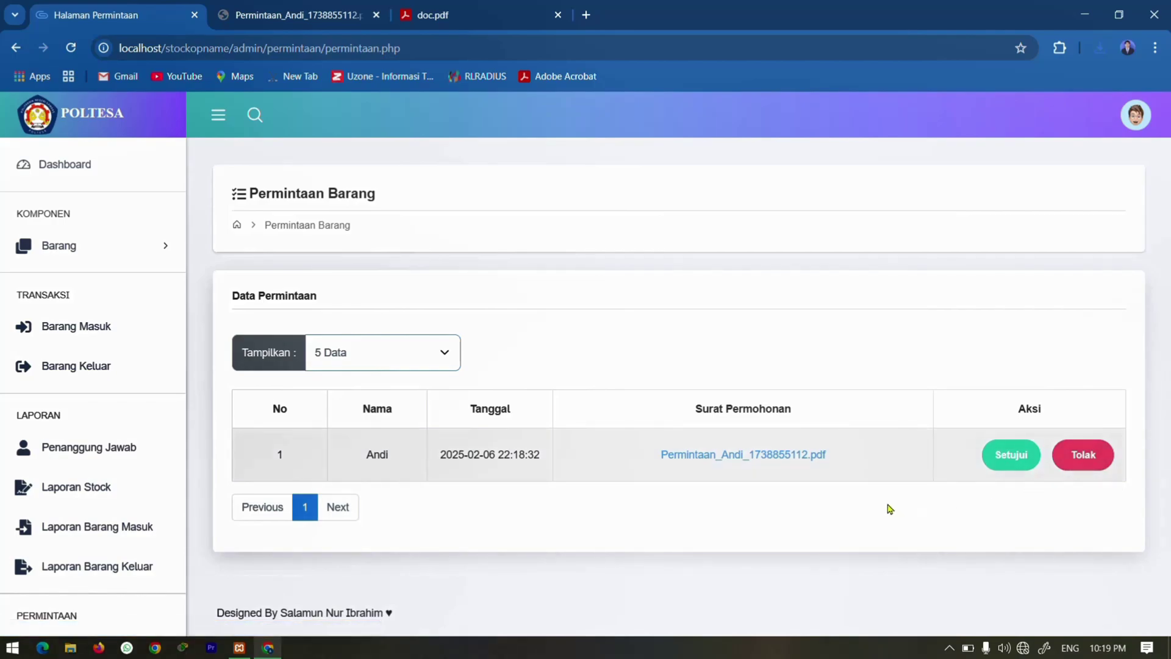
Approve the pending request for 2 Rim Kertas HVS and 10 Pensil, then view the Barang Keluar records.
left_click(994, 461)
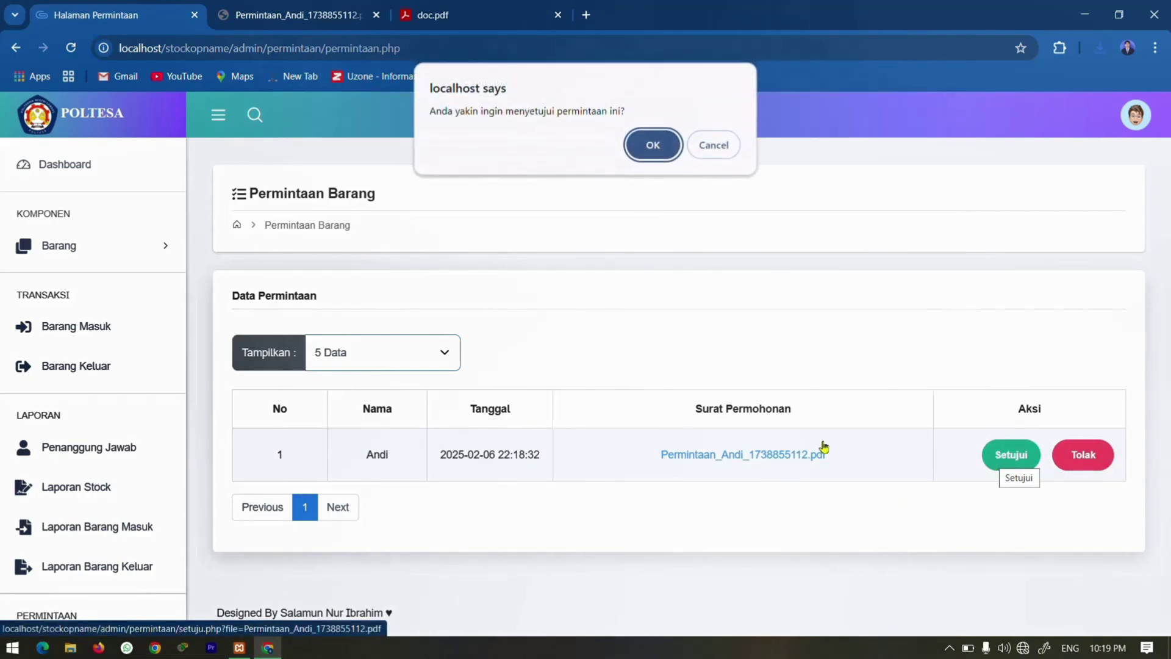
left_click(652, 145)
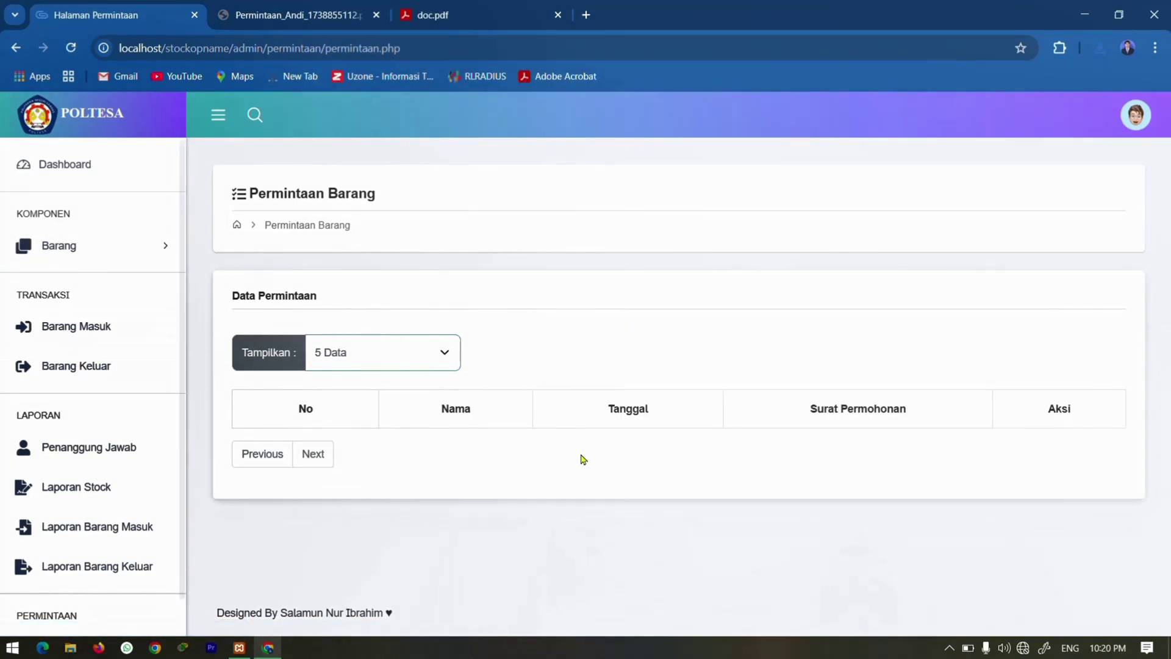
left_click(72, 378)
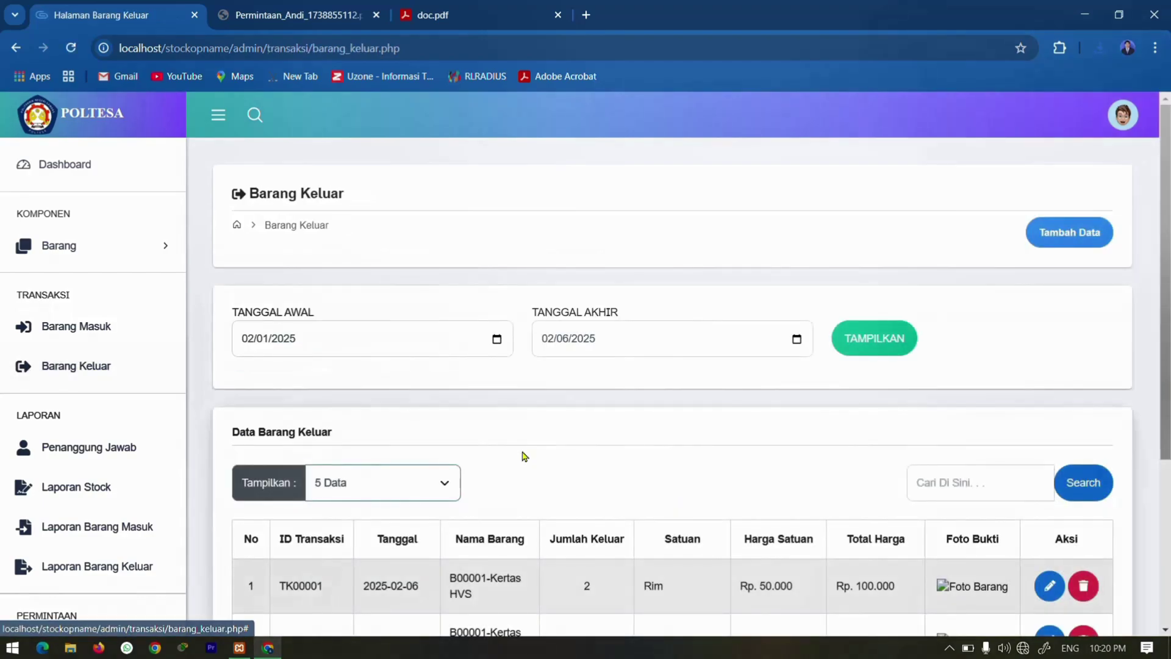
scroll(525, 455, "down", 3)
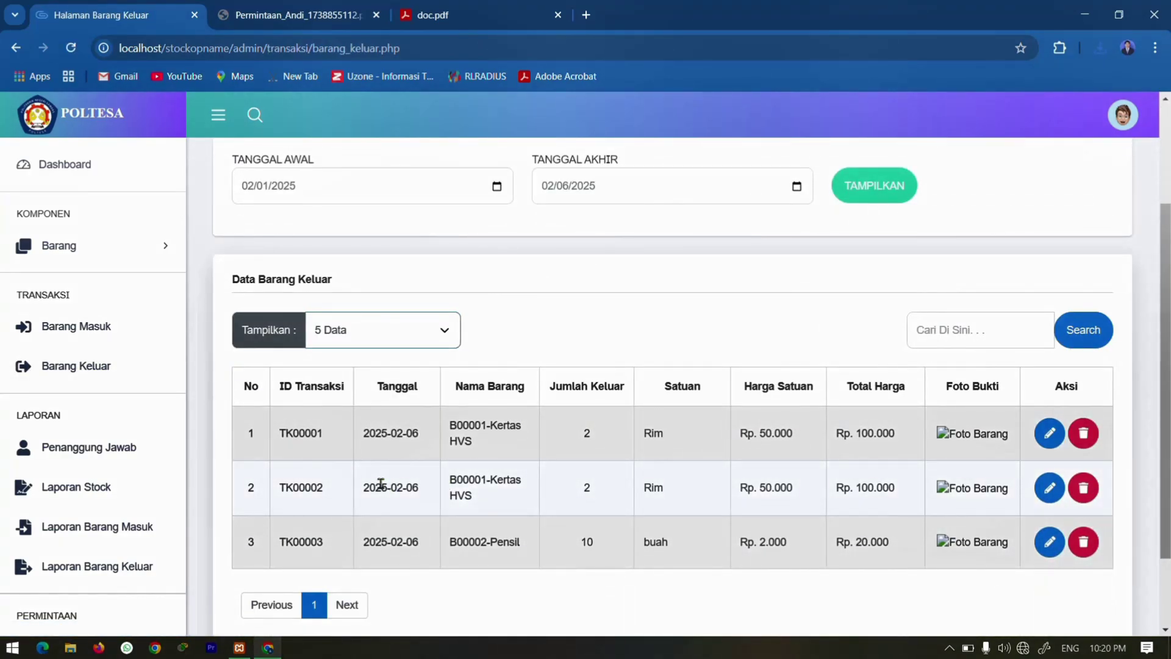
Confirm stock of 6 and 20 and the new 10 Pensil outgoing entry, then log out as administrator.
left_click(37, 174)
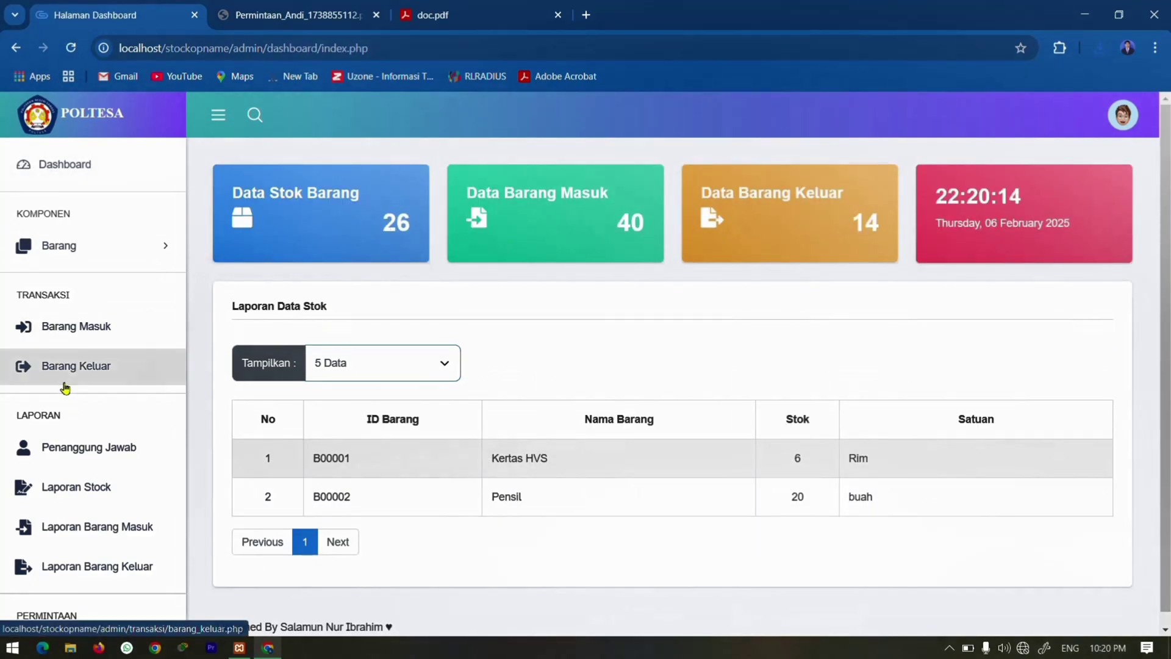
left_click(63, 373)
scroll(290, 405, "down", 2)
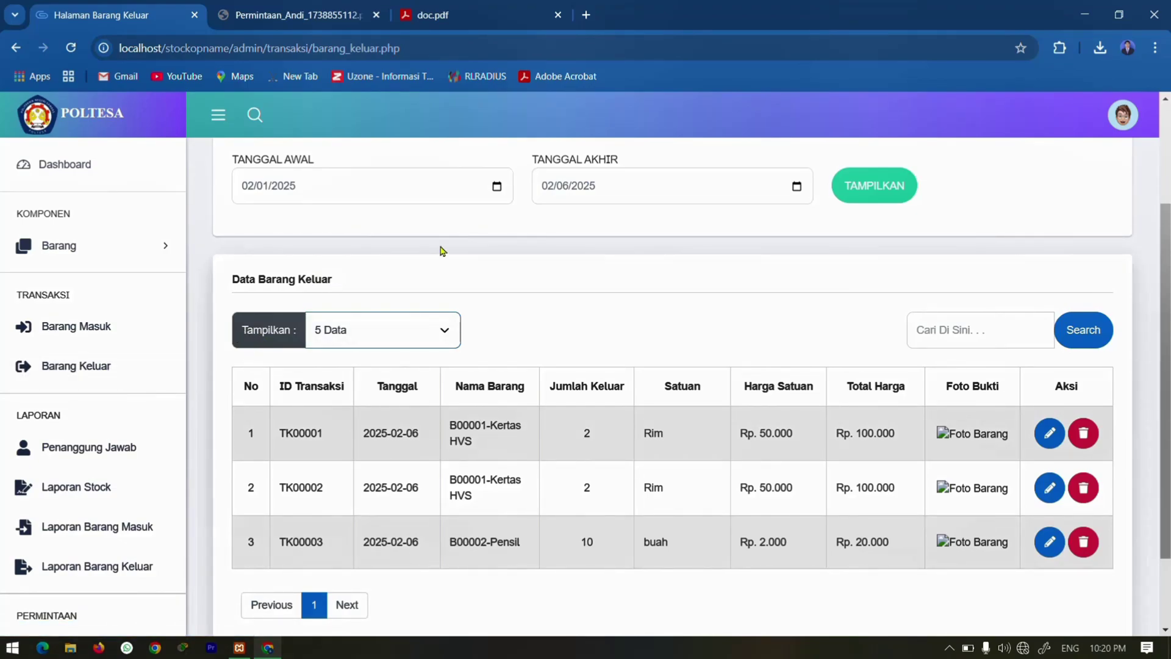
left_click(1115, 125)
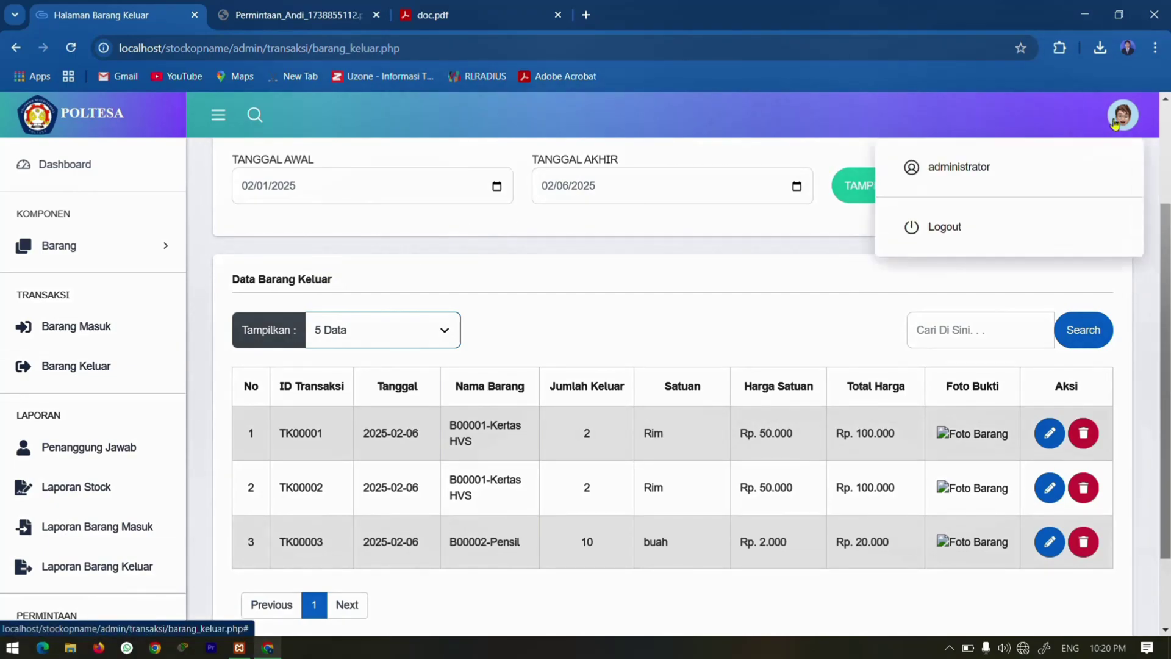
left_click(927, 228)
left_click(542, 320)
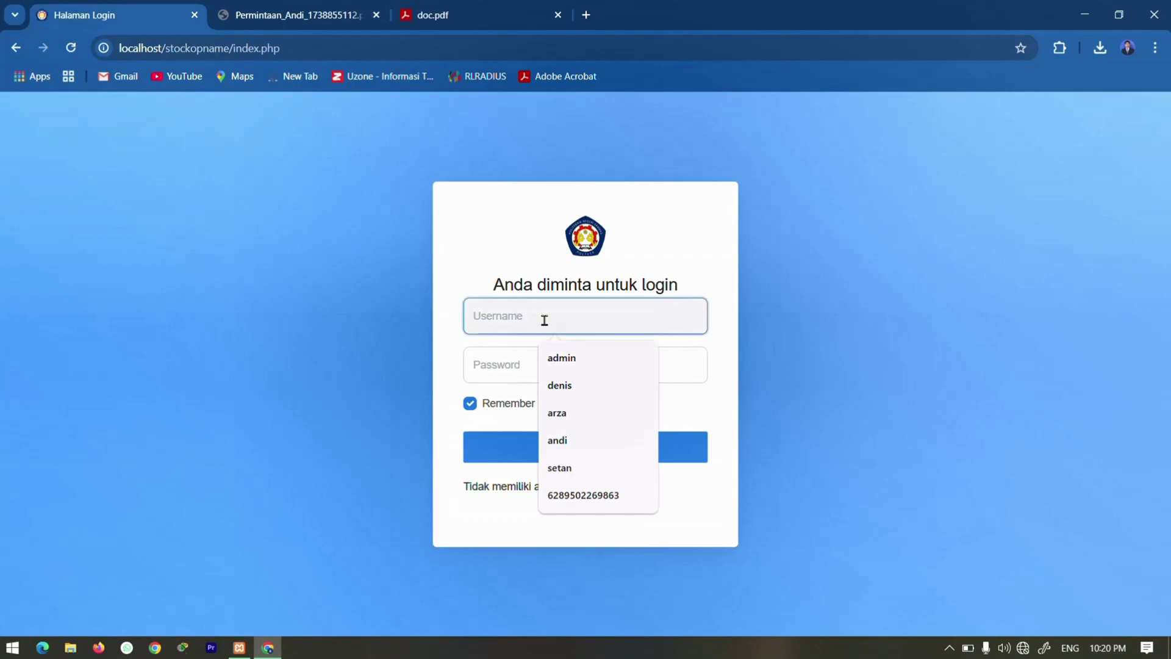
type("andi")
key("Tab")
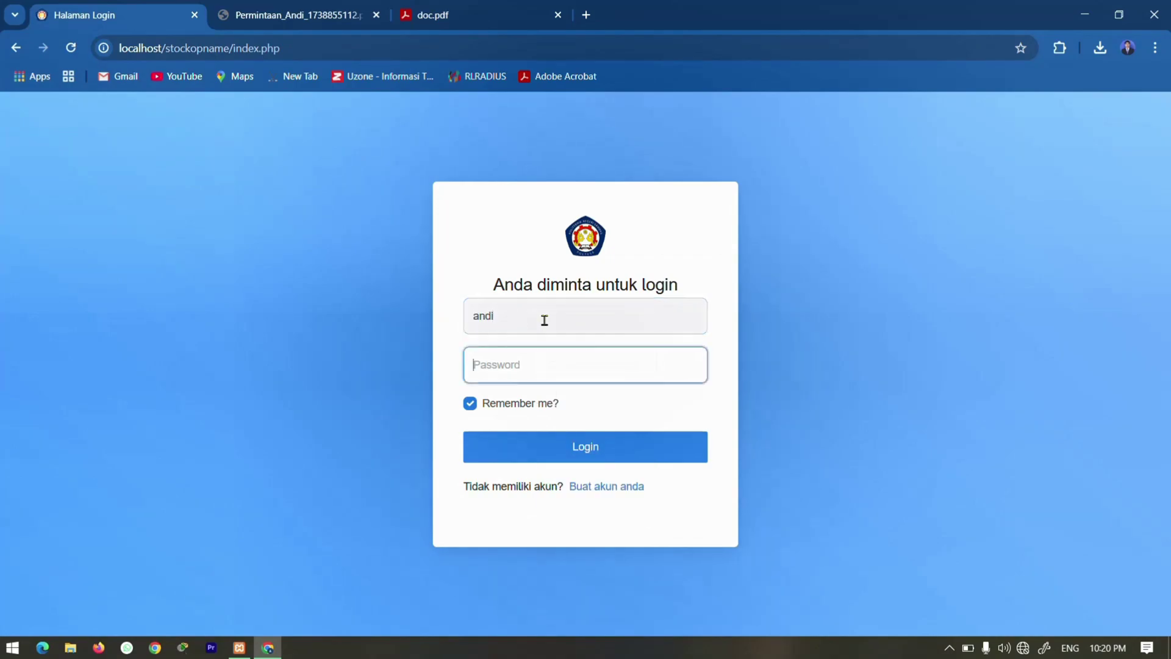
type("an")
key("Return")
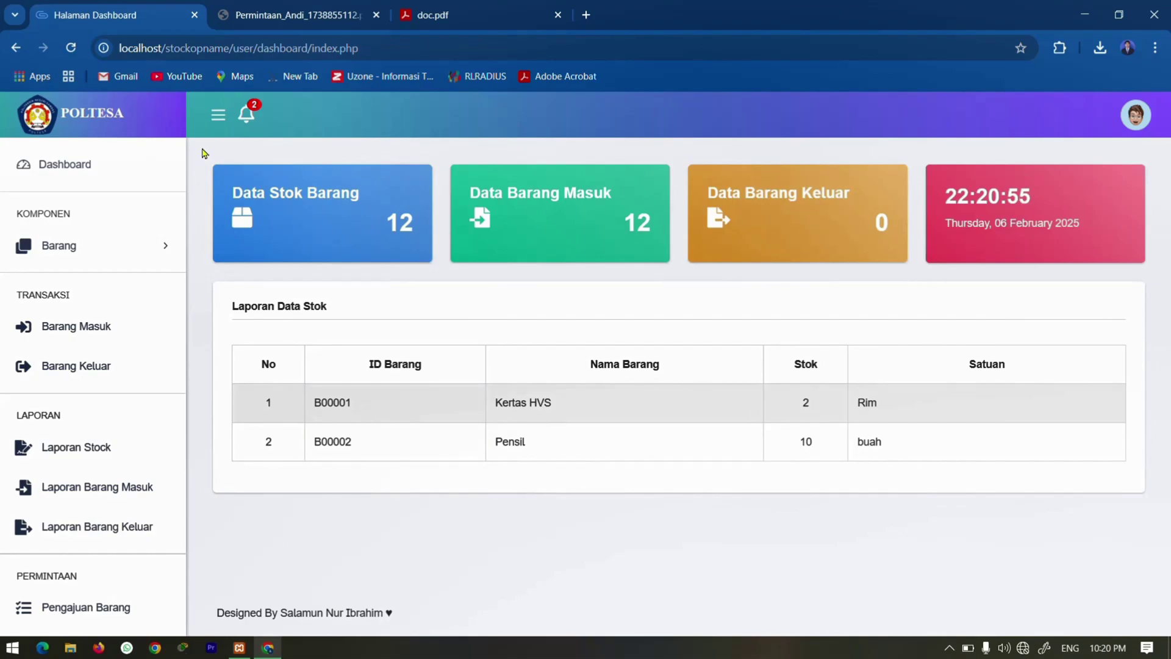
left_click(96, 612)
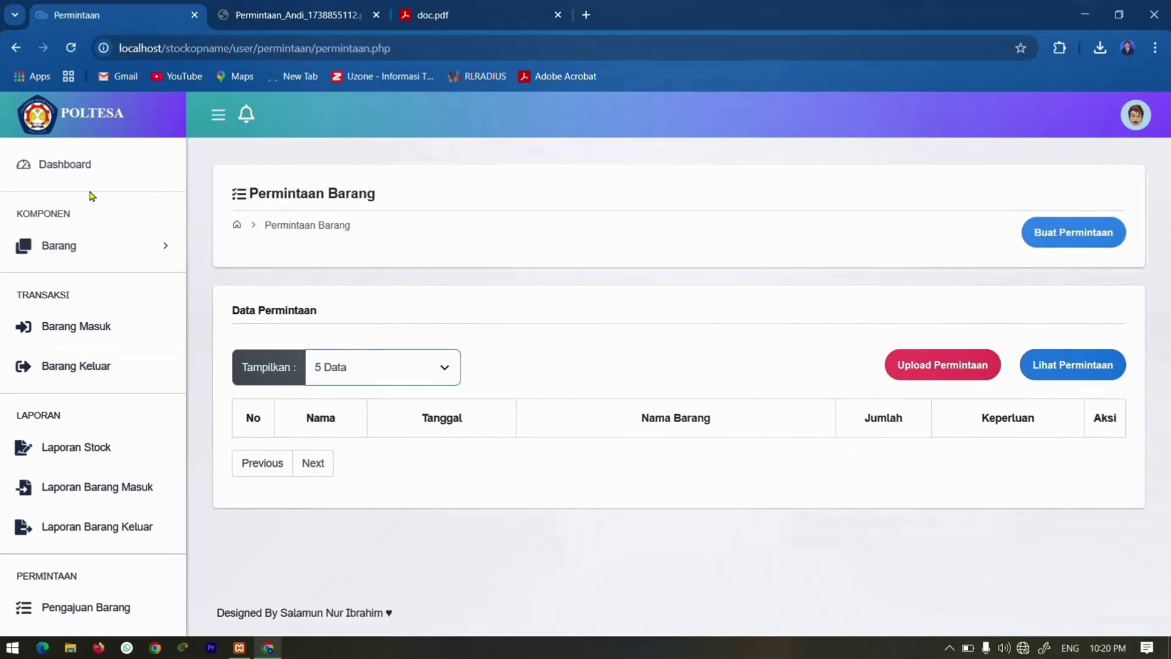
left_click(85, 164)
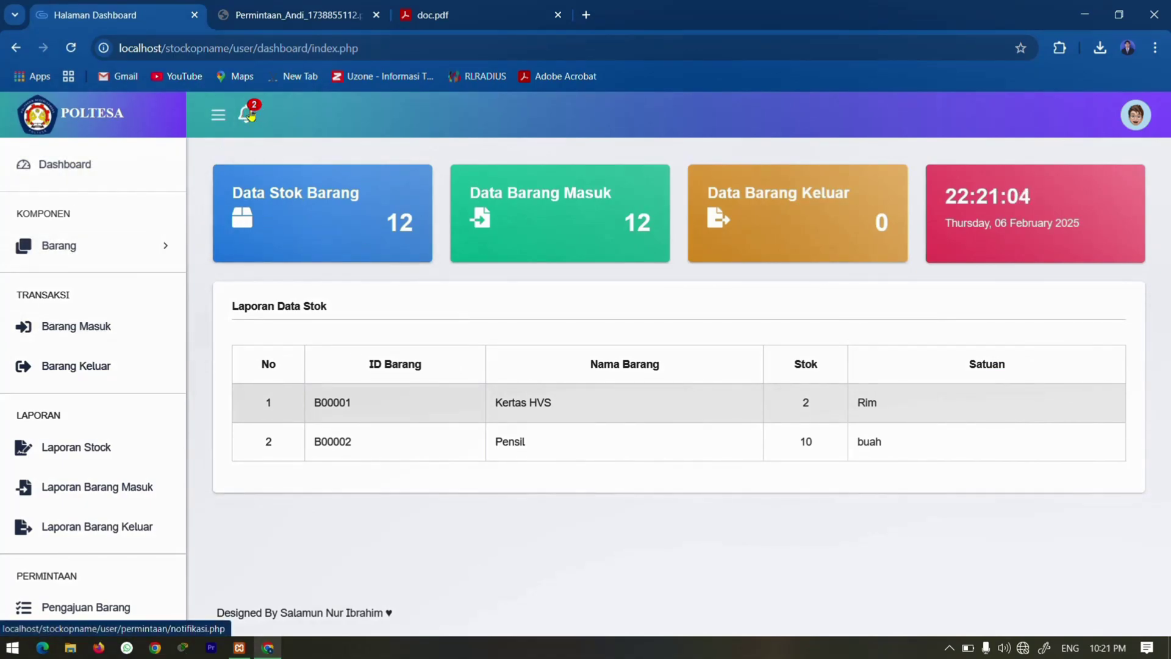
left_click(250, 116)
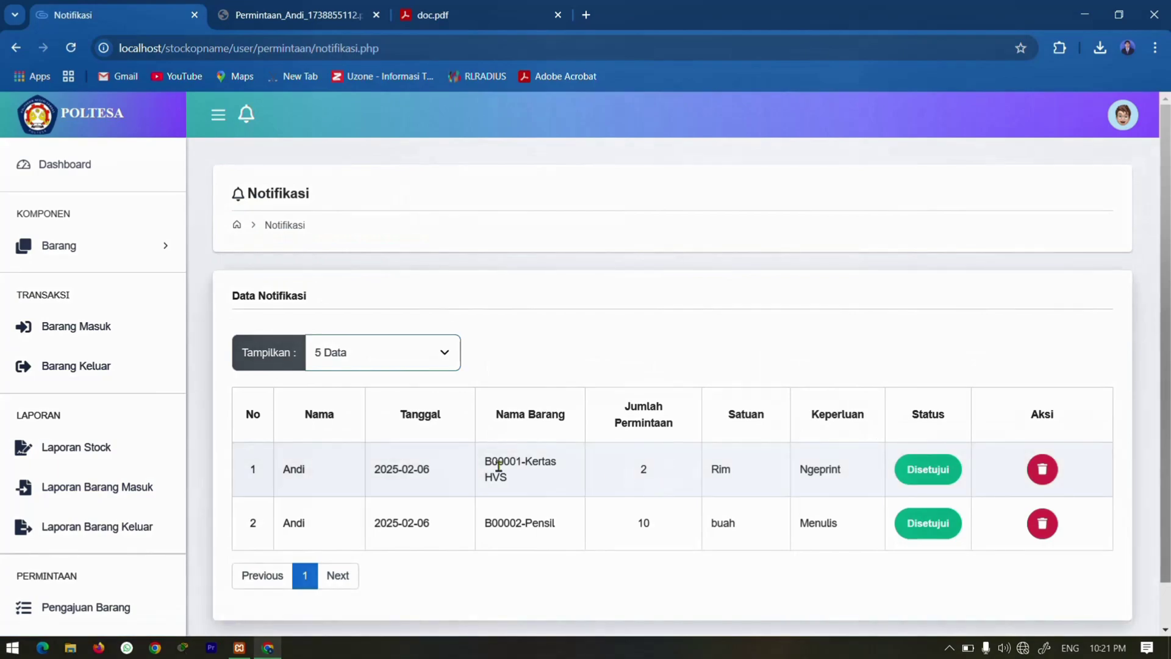
scroll(423, 463, "down", 1)
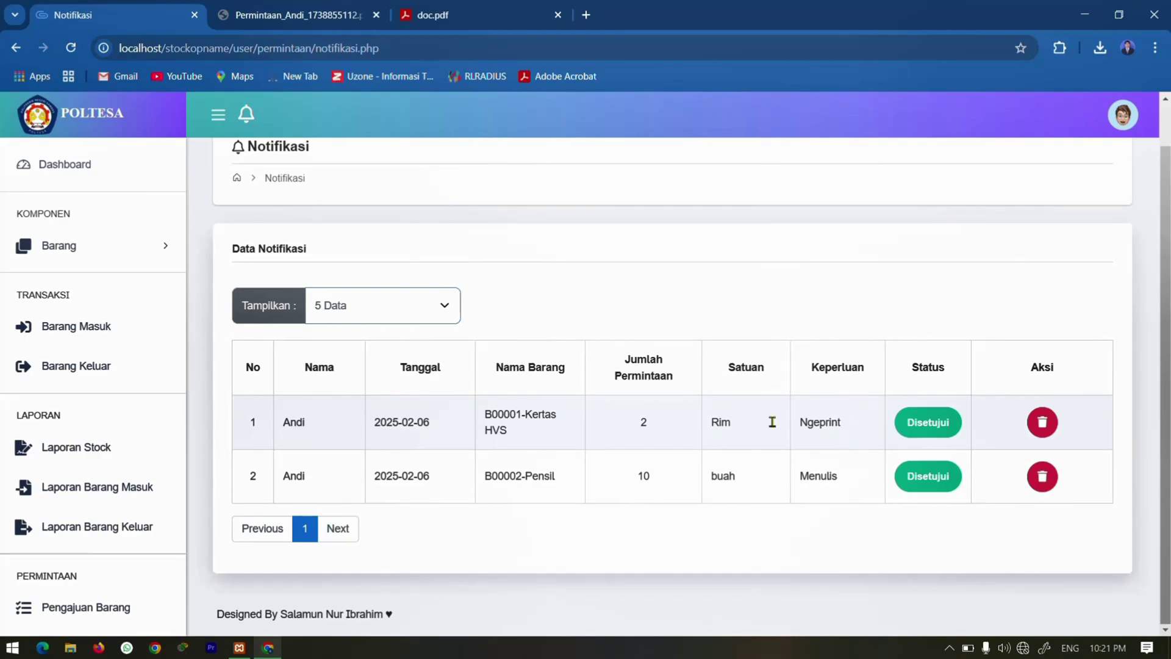
left_click(71, 330)
scroll(357, 427, "down", 2)
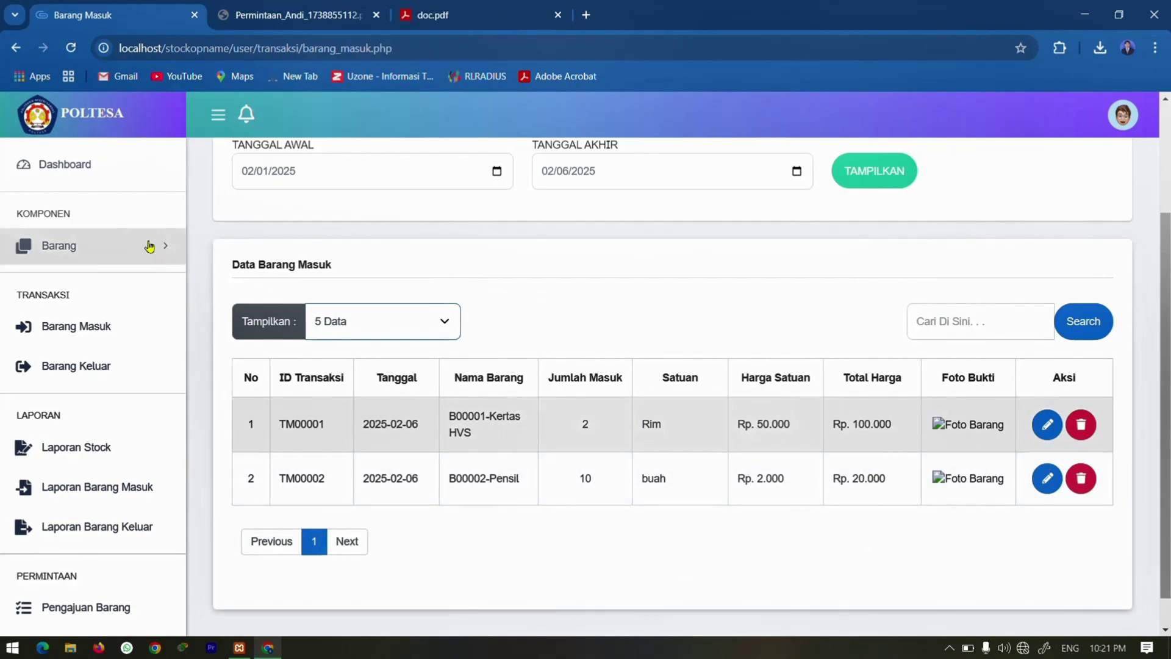
left_click(115, 177)
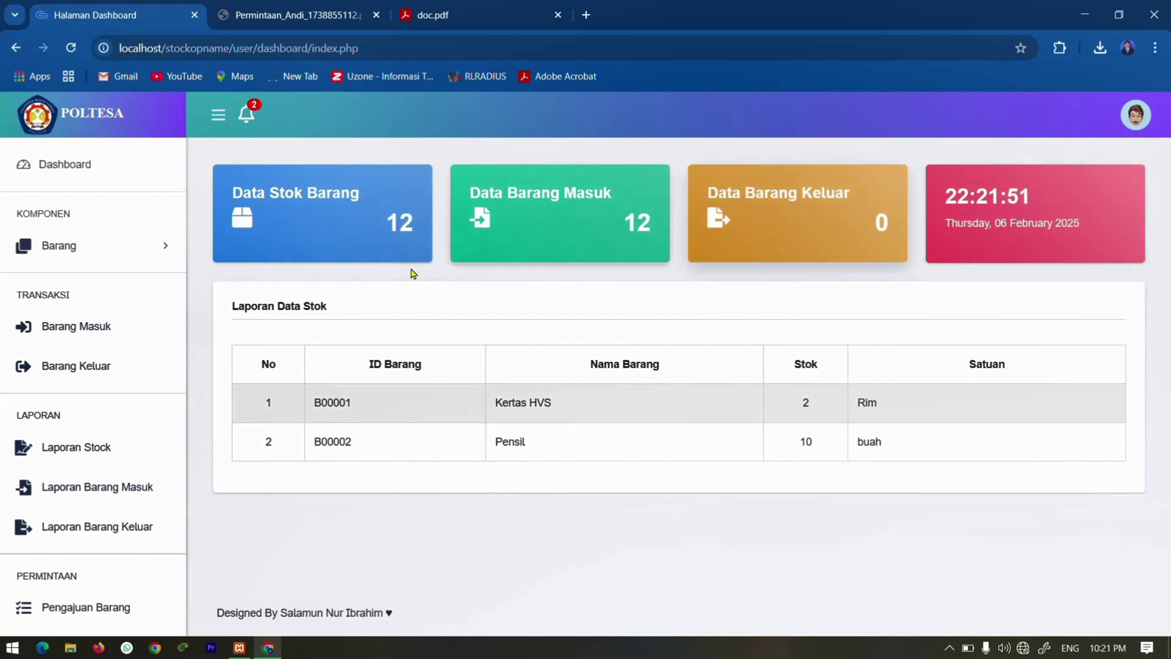
Record 1 Rim of B00001 - Kertas HVS as outgoing and check that its dashboard stock is 1.
left_click(100, 381)
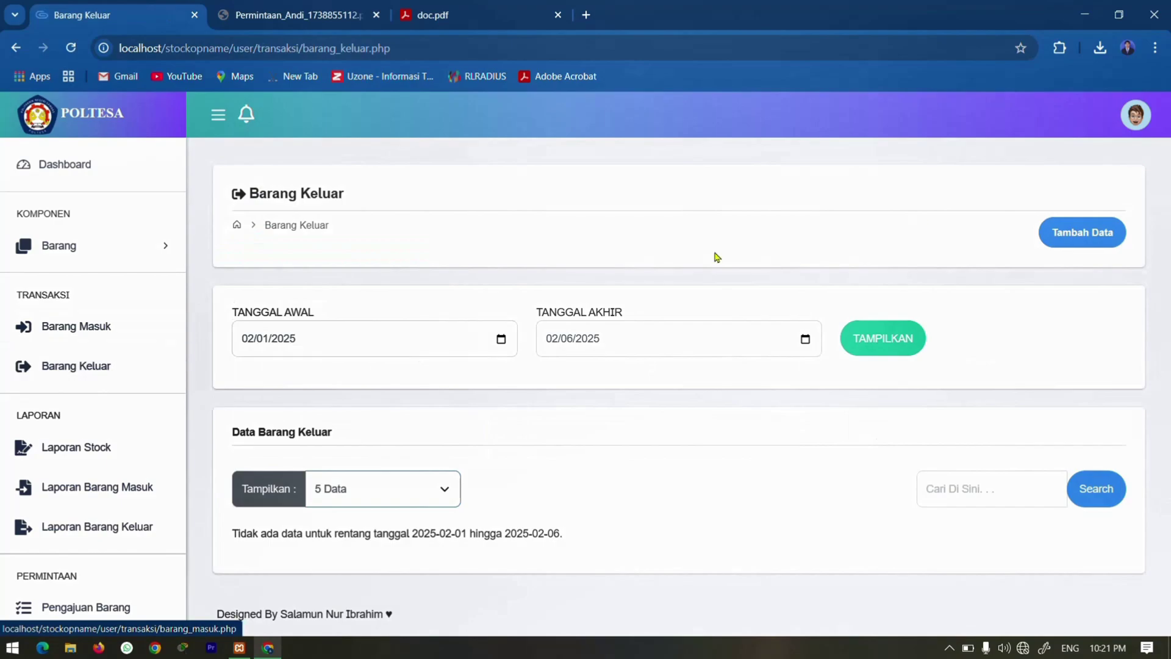
left_click(1058, 241)
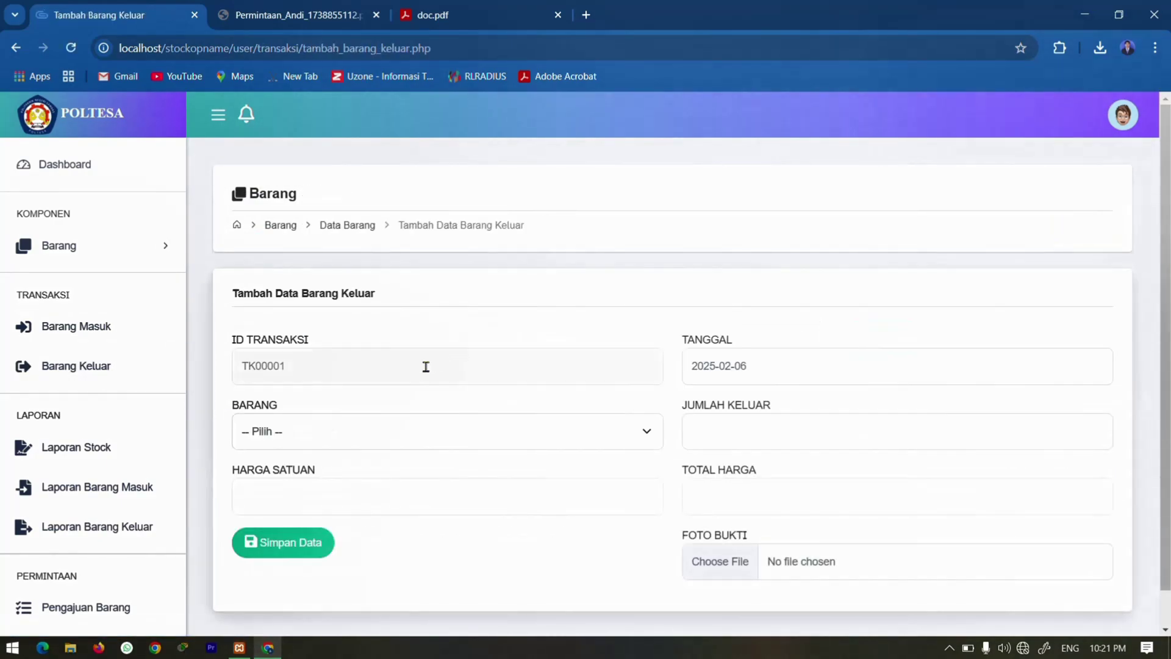
left_click(339, 437)
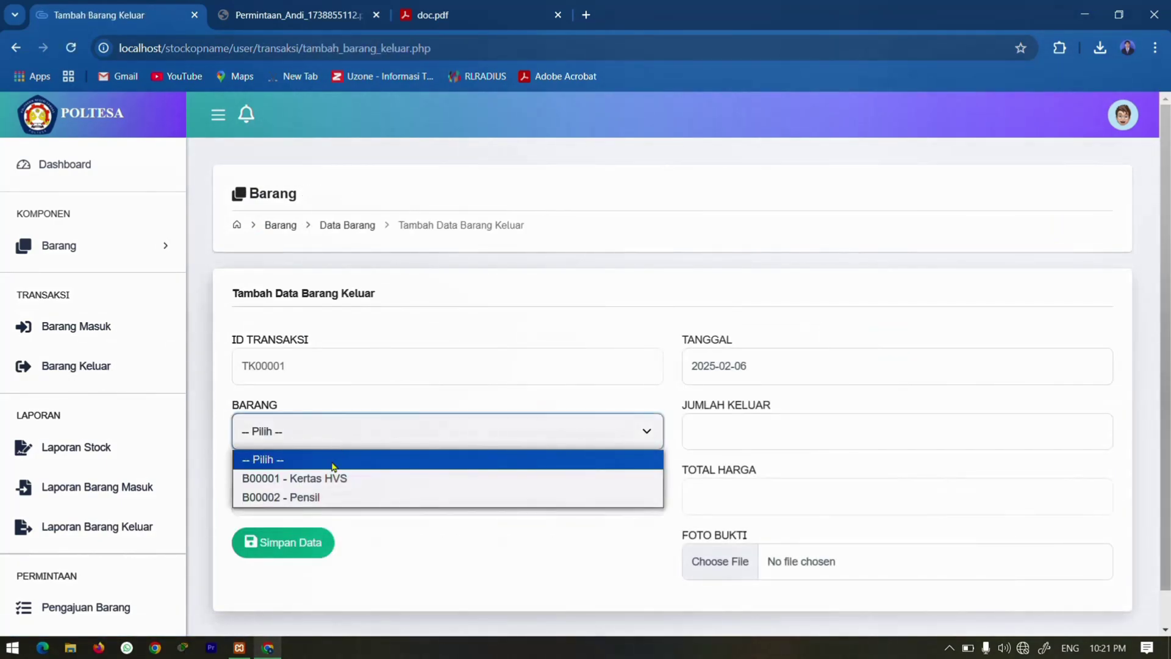
left_click(318, 481)
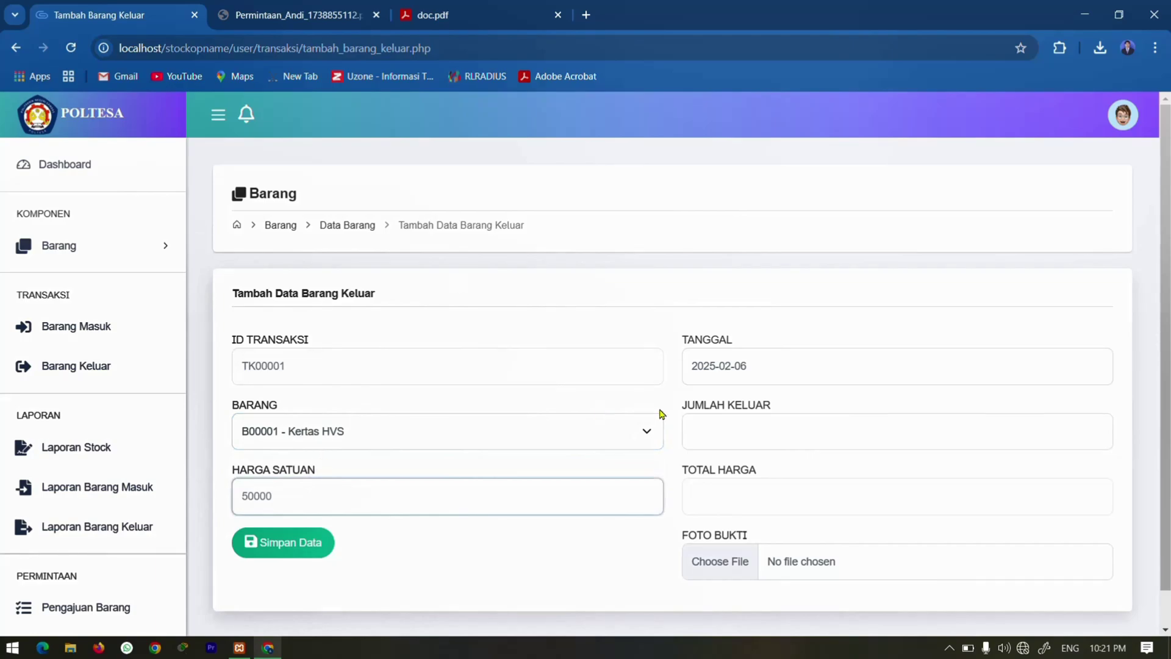
left_click(699, 427)
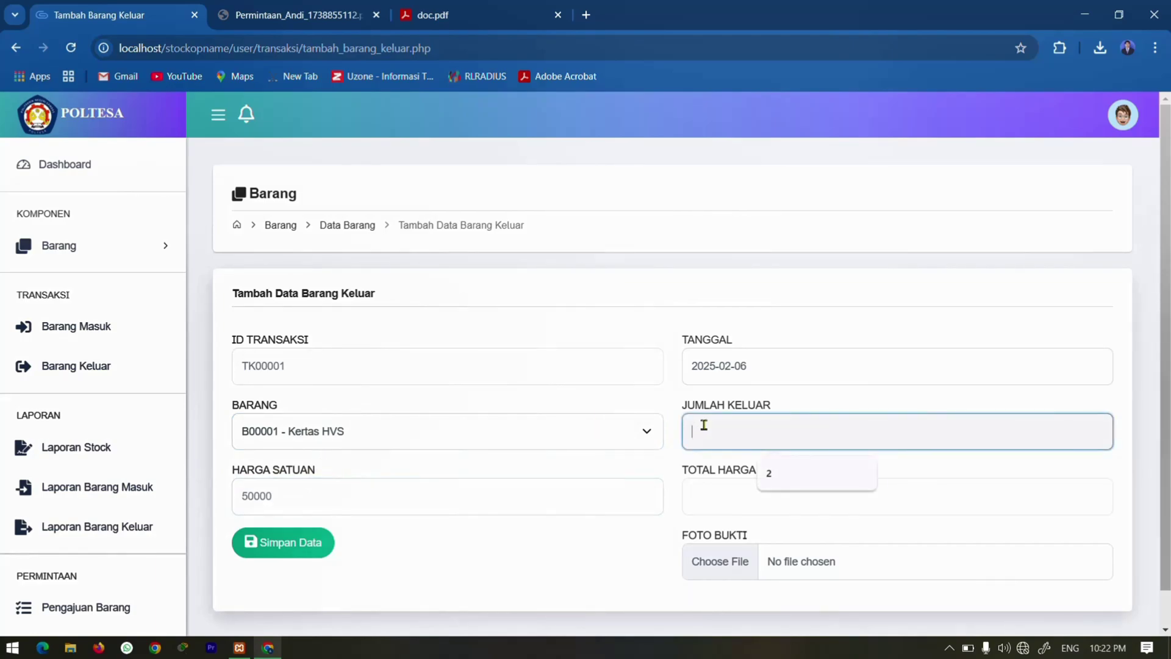
type("1")
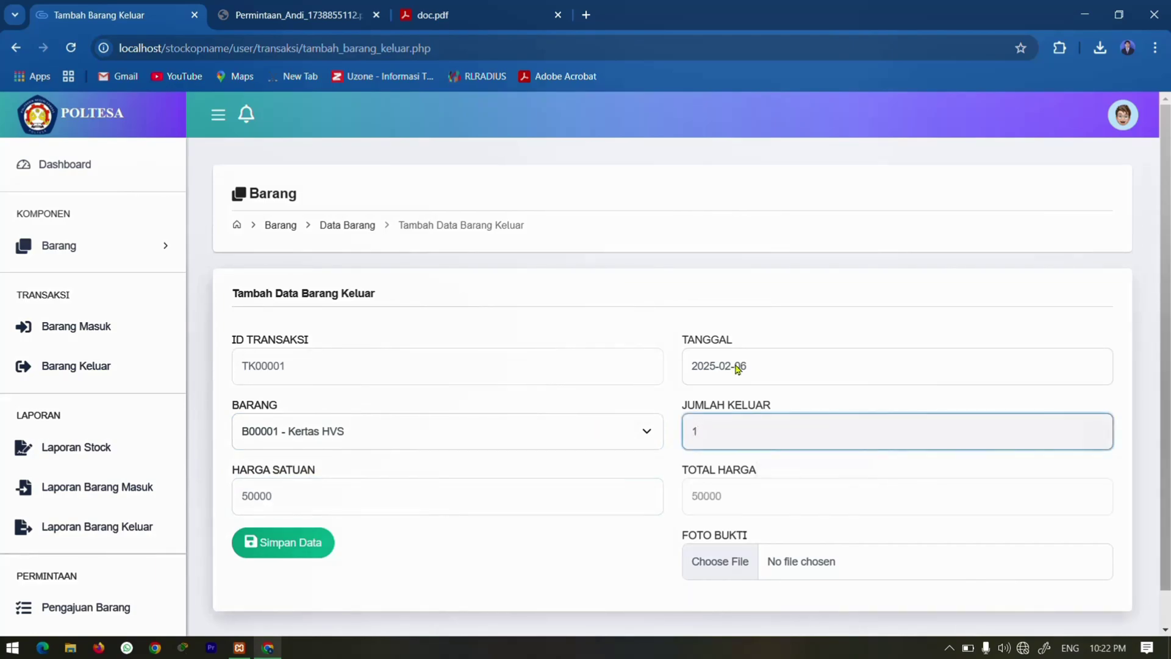
left_click(266, 547)
scroll(391, 528, "down", 3)
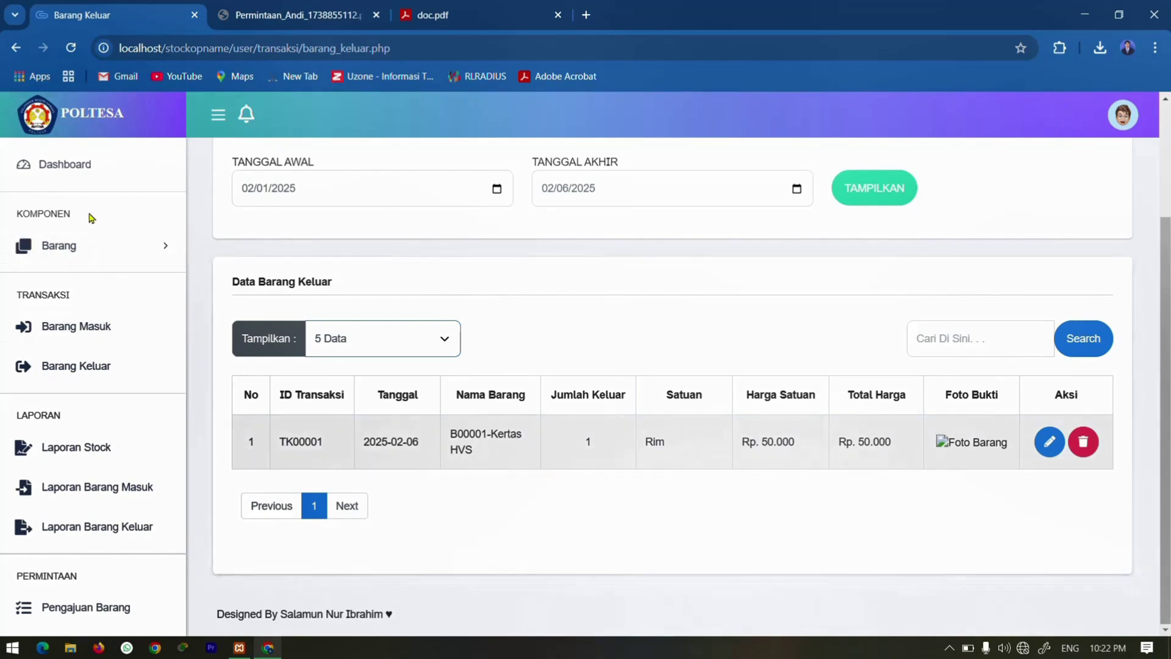
left_click(100, 165)
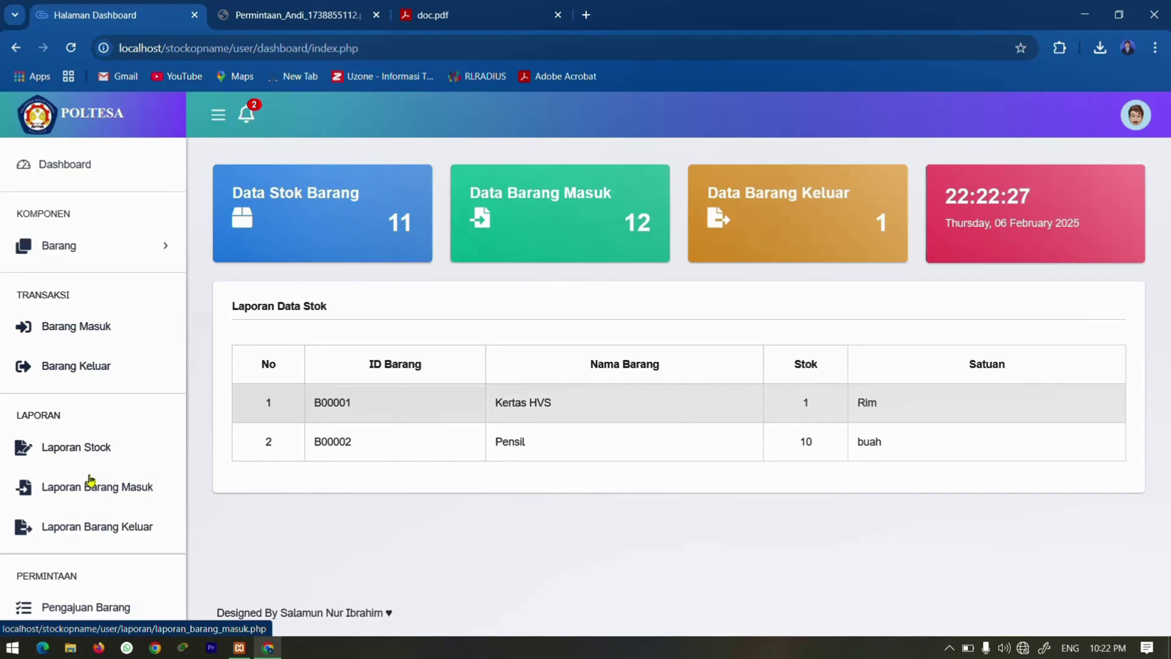
Print the Laporan Stok report as a PDF in a new tab, dismissing the translation offer.
left_click(55, 466)
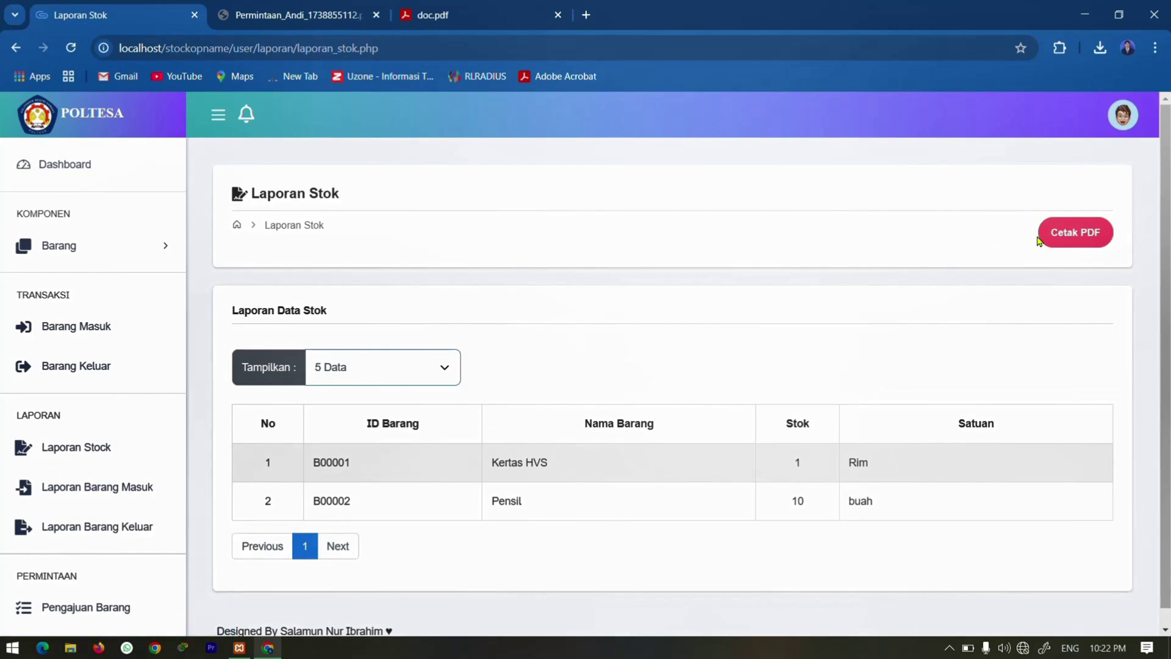
left_click(1068, 239)
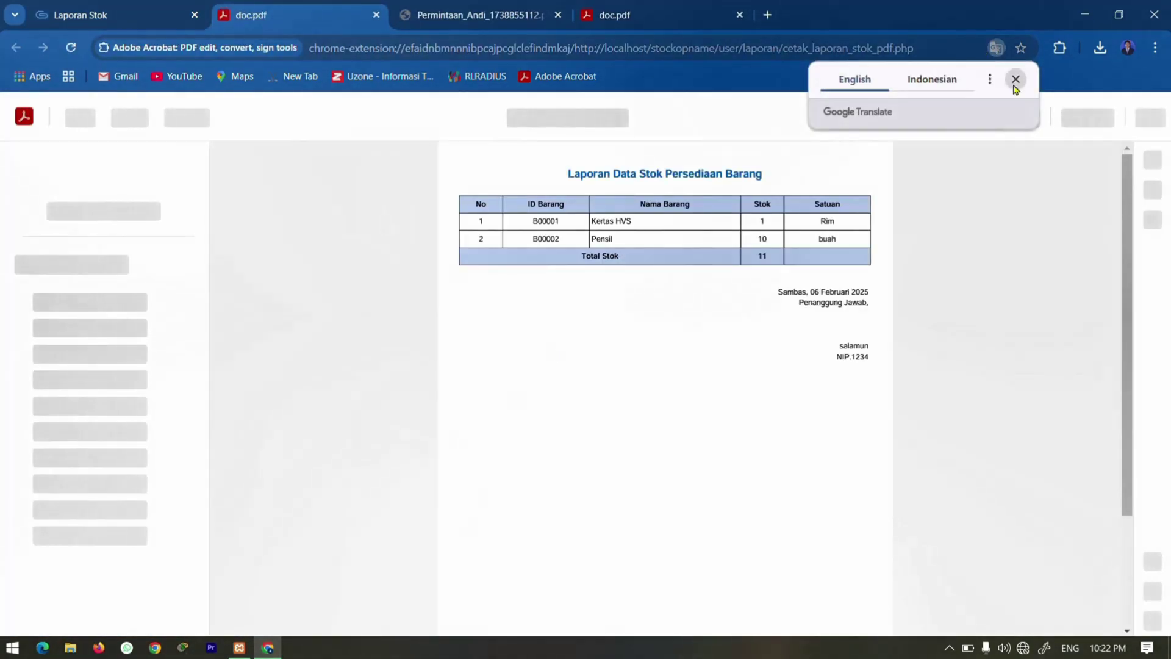
left_click(1016, 79)
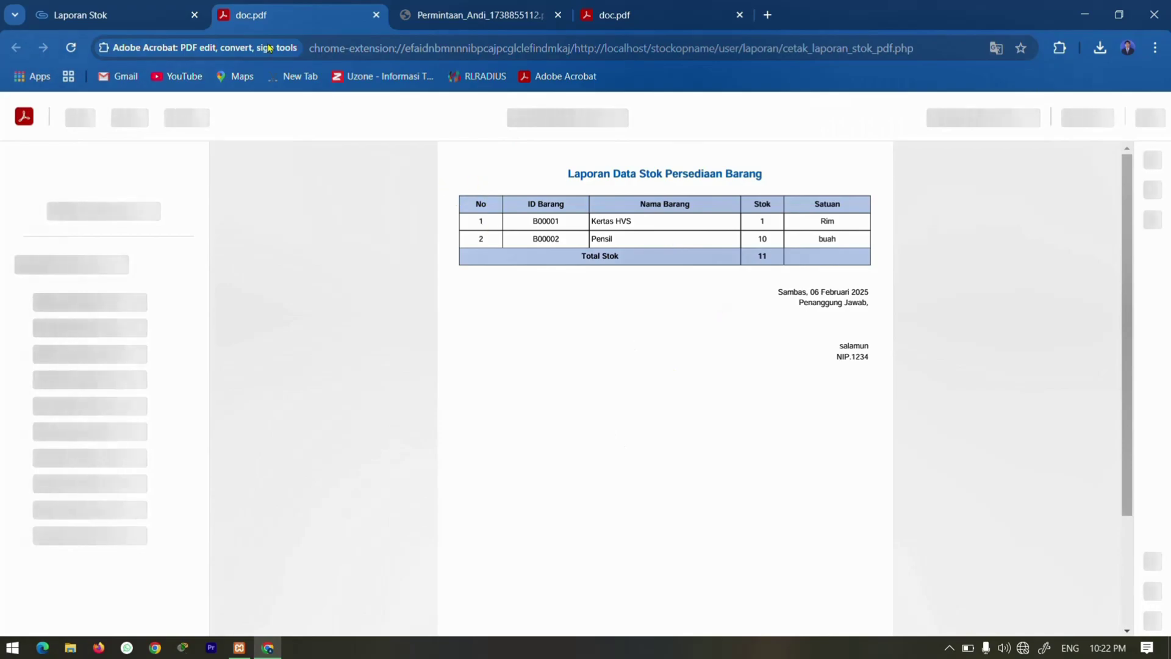
left_click(55, 13)
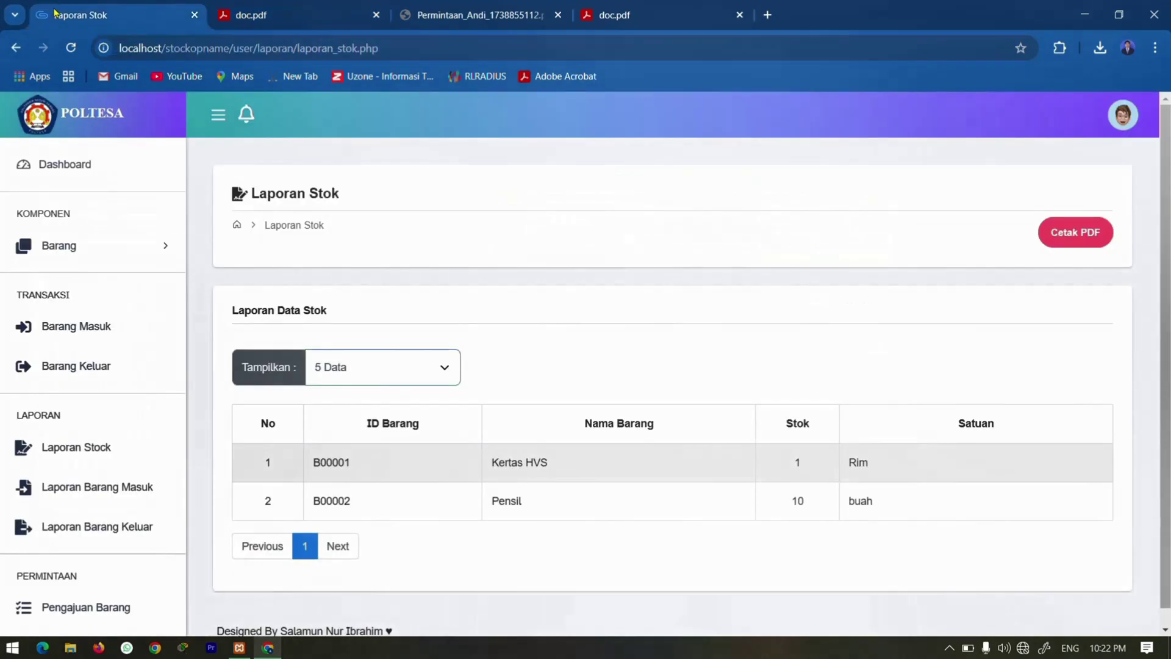
Open Barang > Persediaan Barang, then go to the Pengajuan Barang request page.
left_click(113, 259)
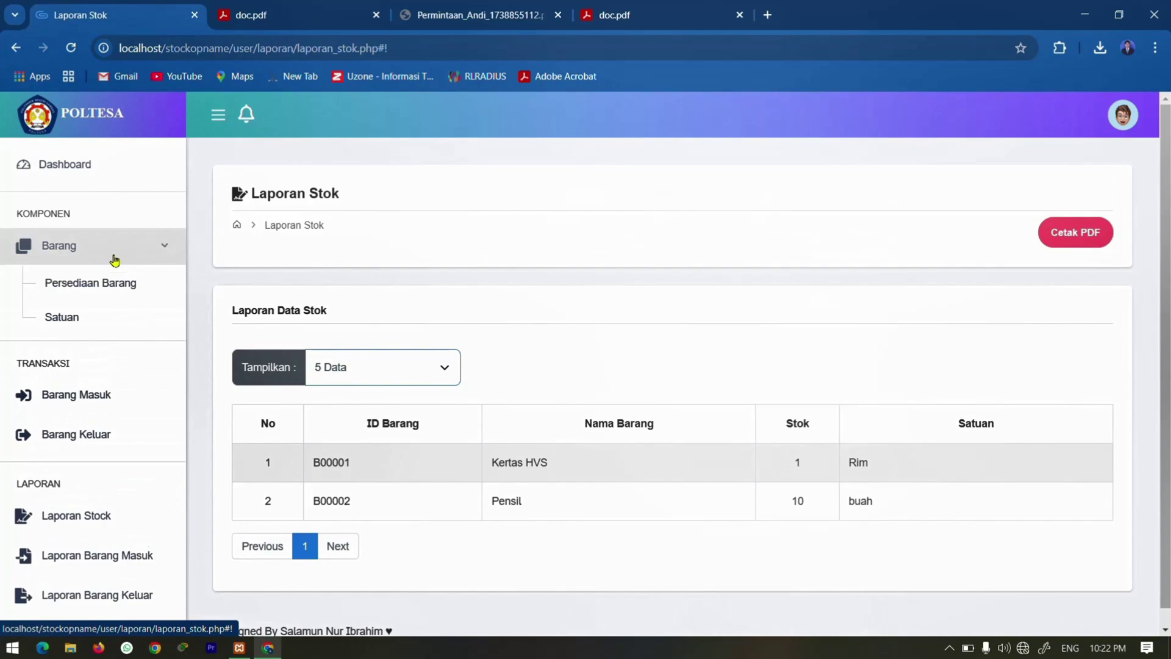
left_click(102, 289)
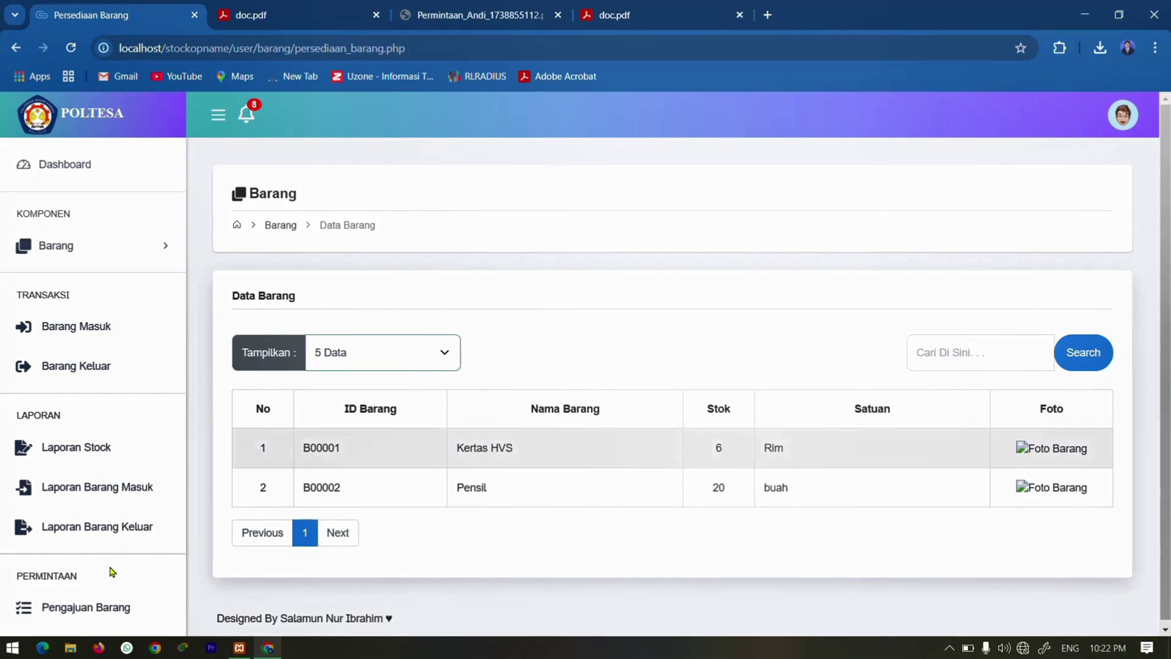
left_click(86, 613)
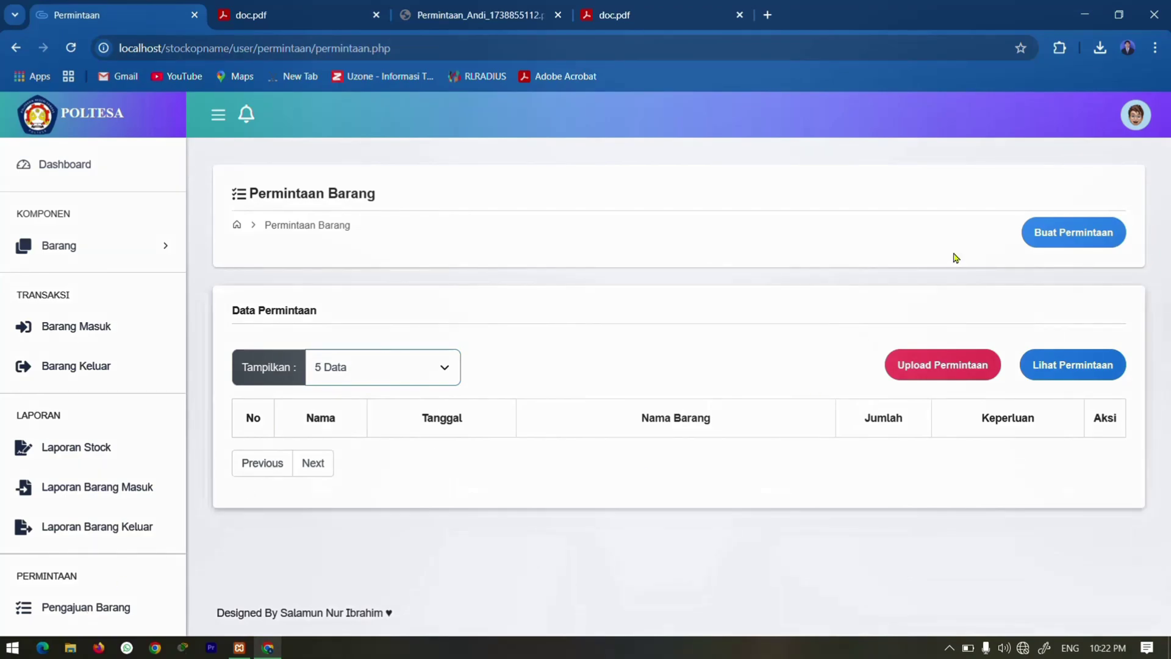
left_click(1040, 242)
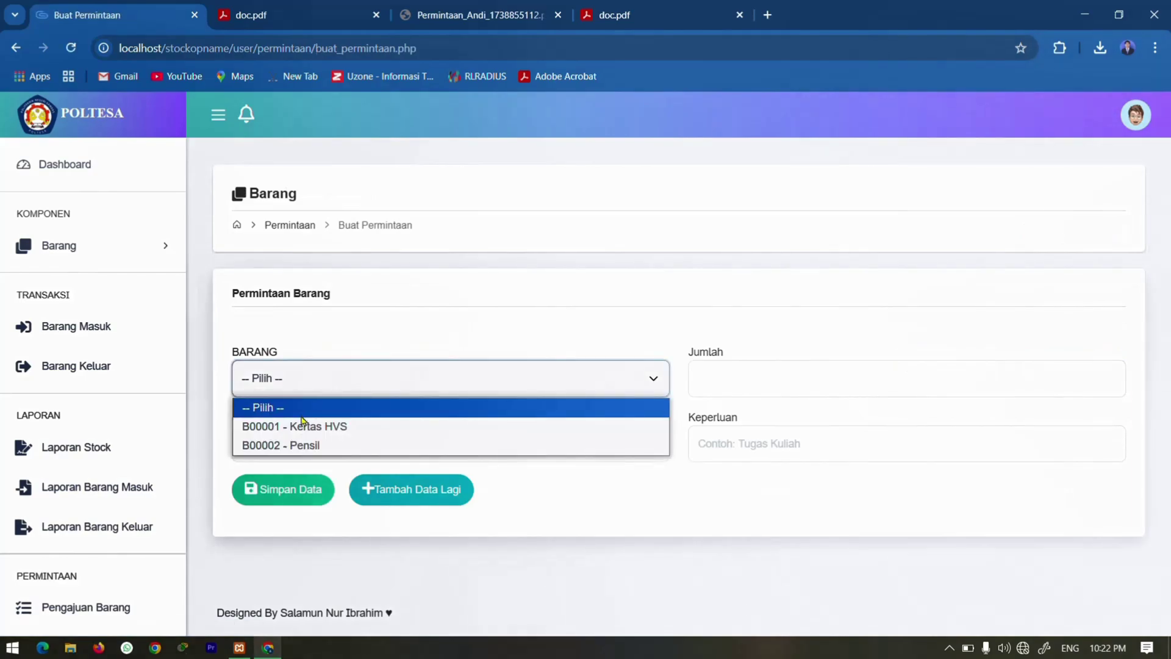
left_click(303, 425)
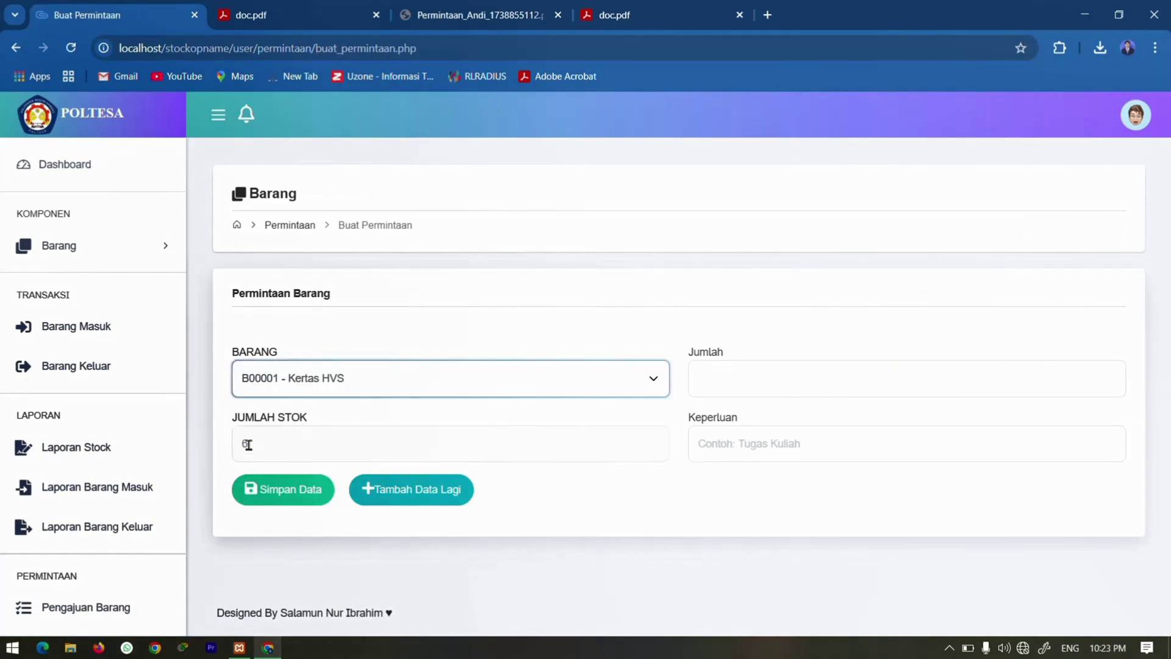
left_click(718, 370)
type("10")
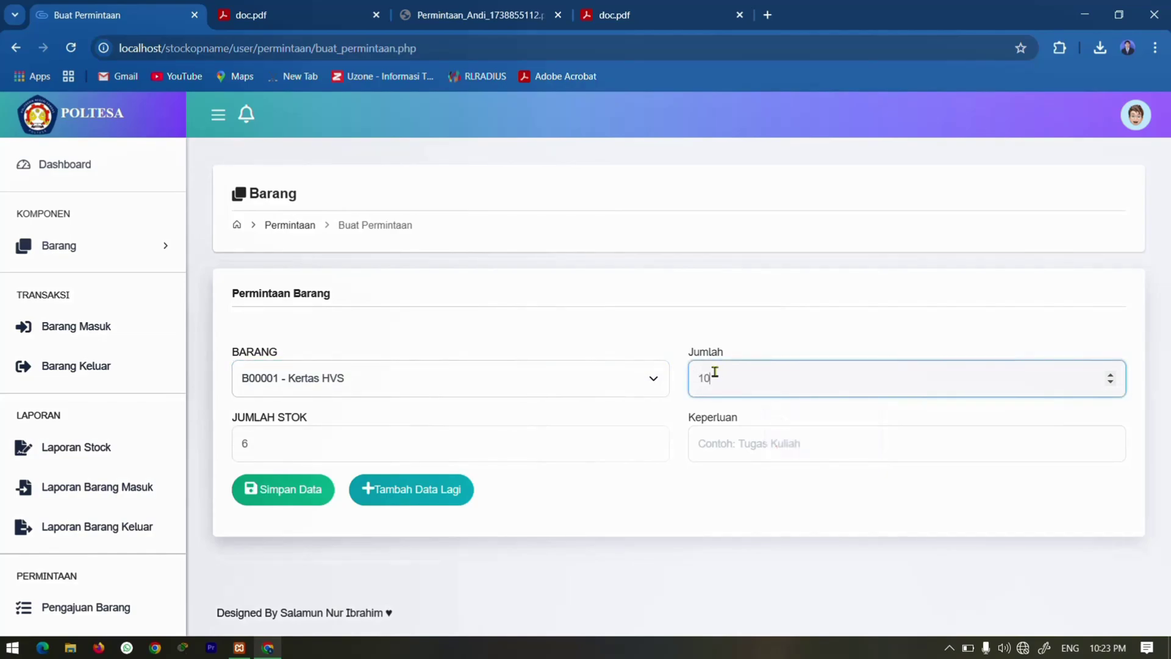
left_click(774, 438)
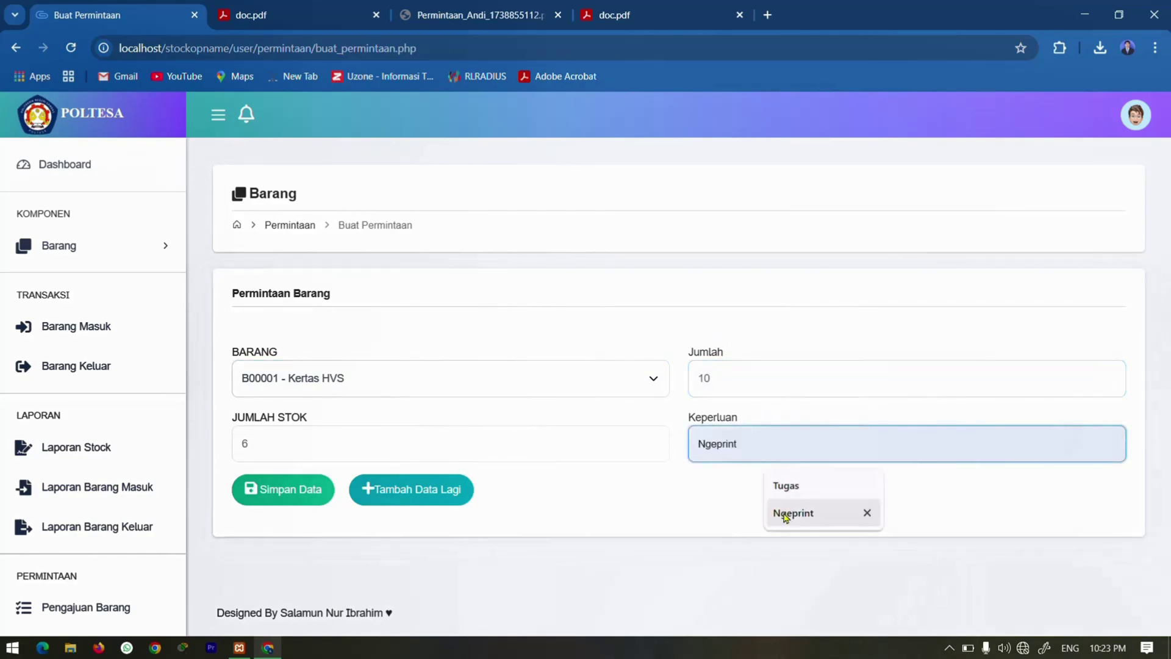
left_click(786, 516)
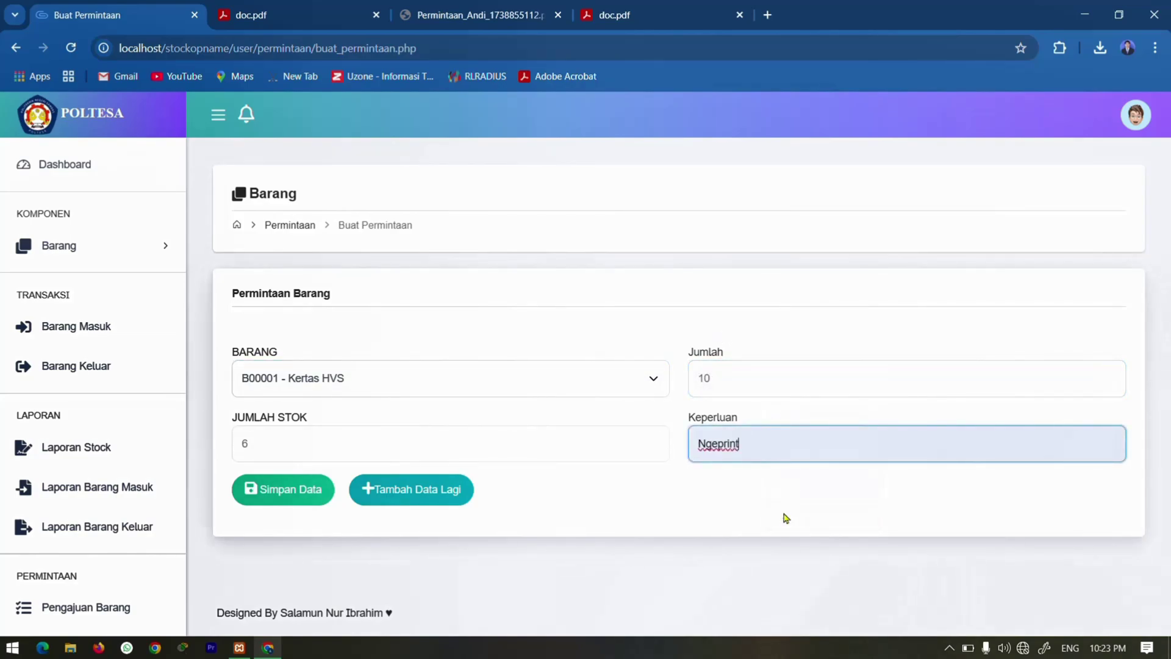
left_click(266, 496)
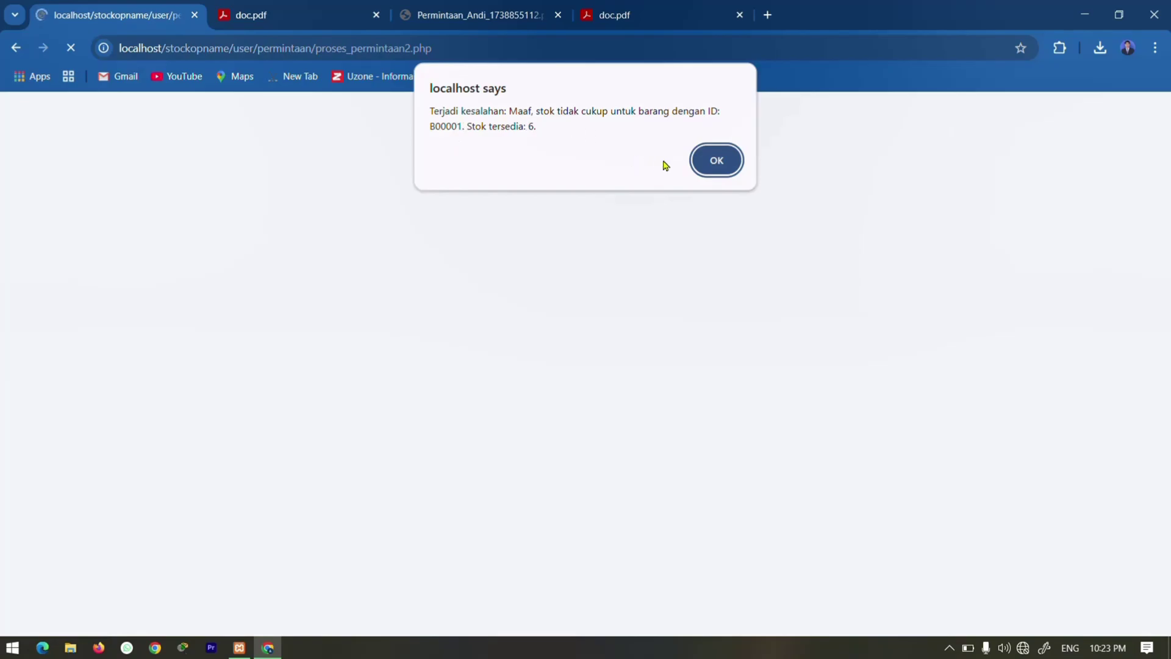
left_click(718, 161)
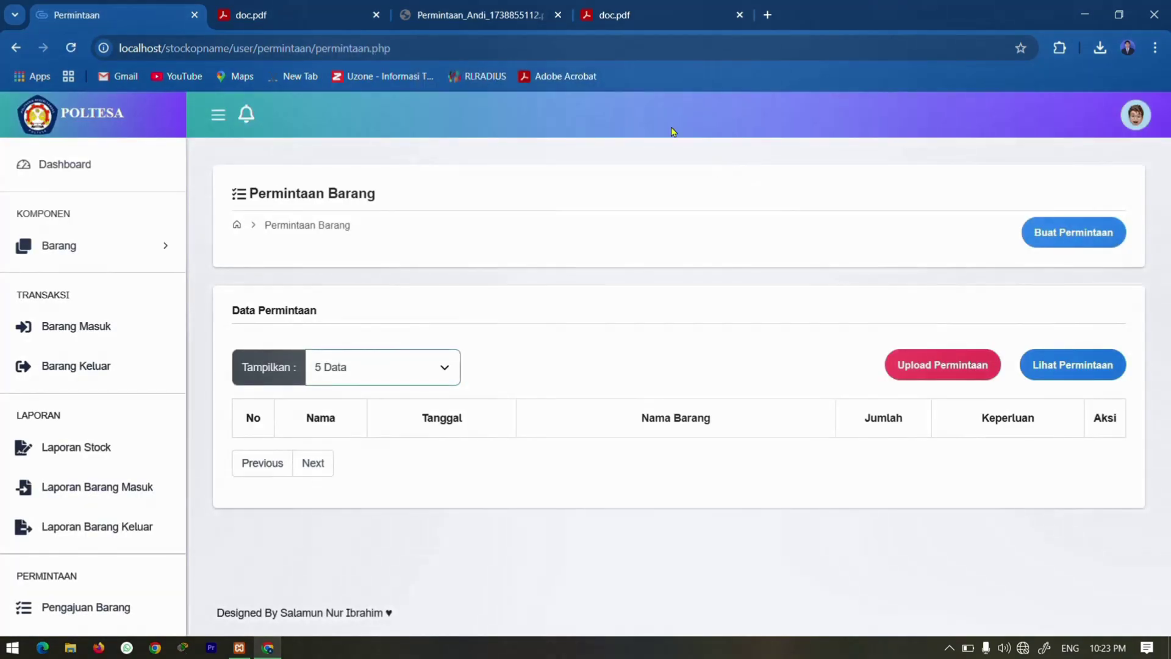